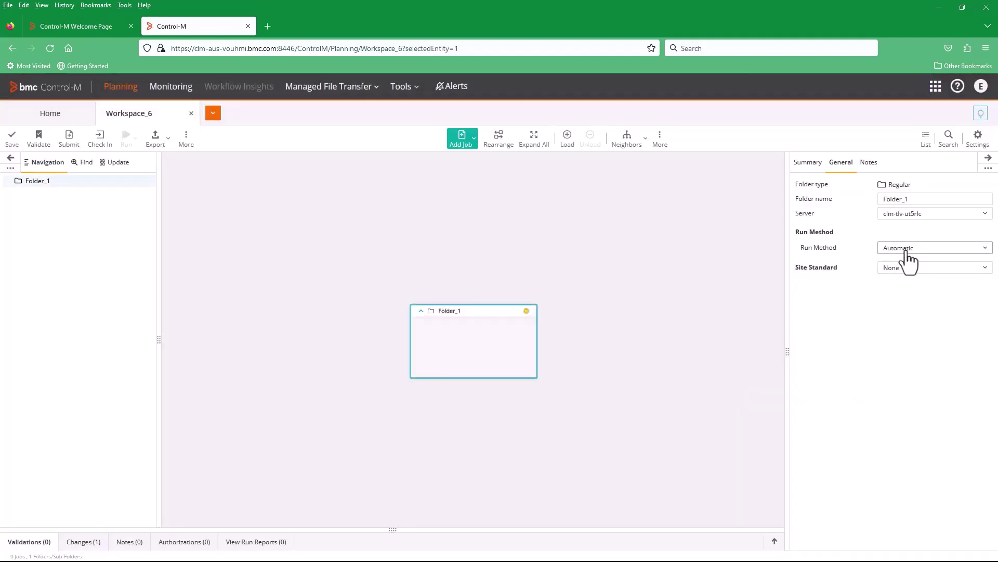
Set Folder_1's run method to Manual and add an OS job inside the folder
{"action": "left_click", "coordinate": [906, 248]}
{"action": "left_click", "coordinate": [900, 279]}
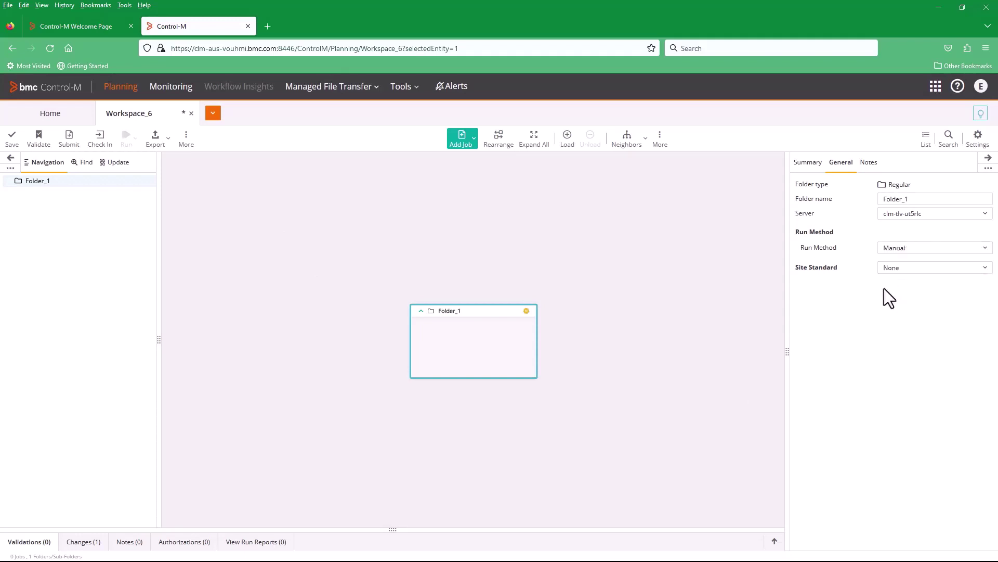
{"action": "left_click", "coordinate": [472, 142]}
{"action": "left_click_drag", "start_coordinate": [476, 213], "coordinate": [457, 341]}
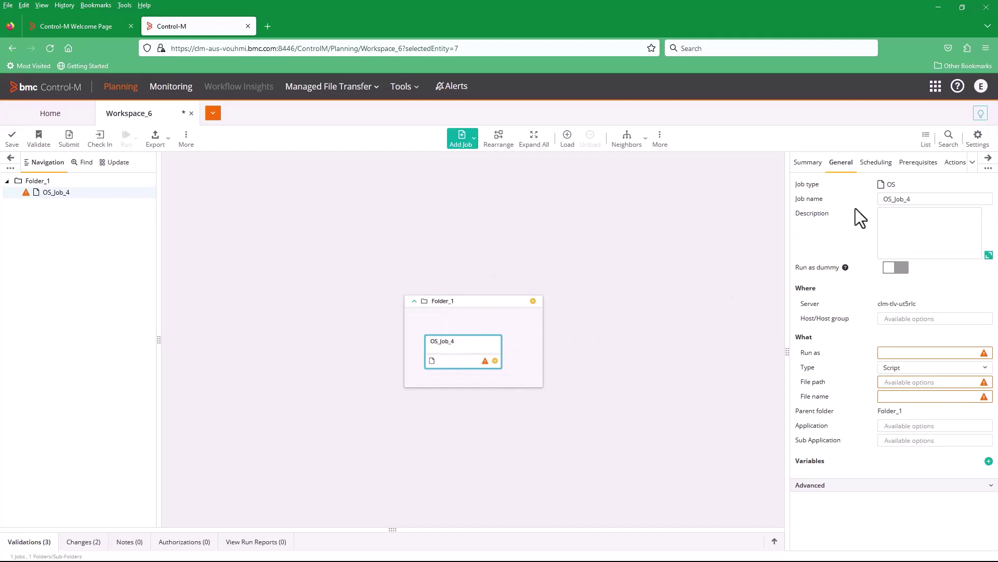
Rename the new OS job as checkFSspace
{"action": "key", "text": "BackSpace"}
{"action": "key", "text": "BackSpace"}
{"action": "key", "text": "BackSpace"}
{"action": "key", "text": "BackSpace"}
{"action": "key", "text": "BackSpace"}
{"action": "key", "text": "BackSpace"}
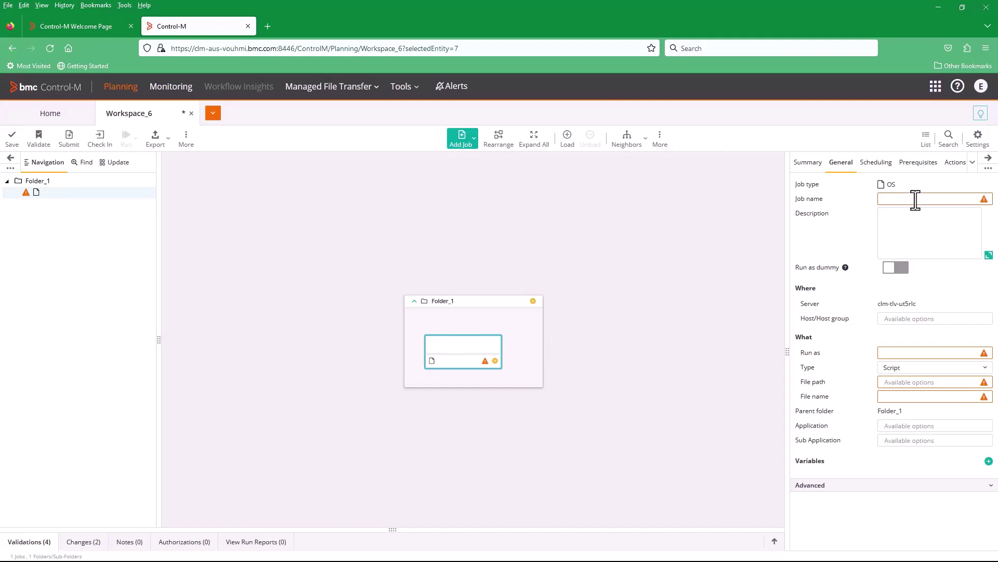
{"action": "type", "text": "checkFSspace"}
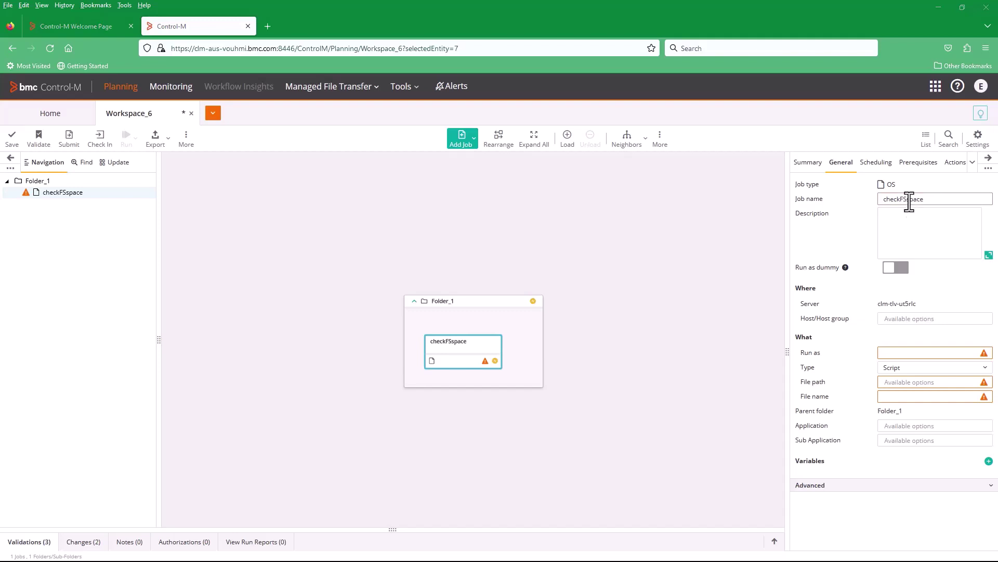
Assign the job to host clm-aus-vouhmi.bmc.com and set it to run as user2
{"action": "left_click", "coordinate": [931, 318]}
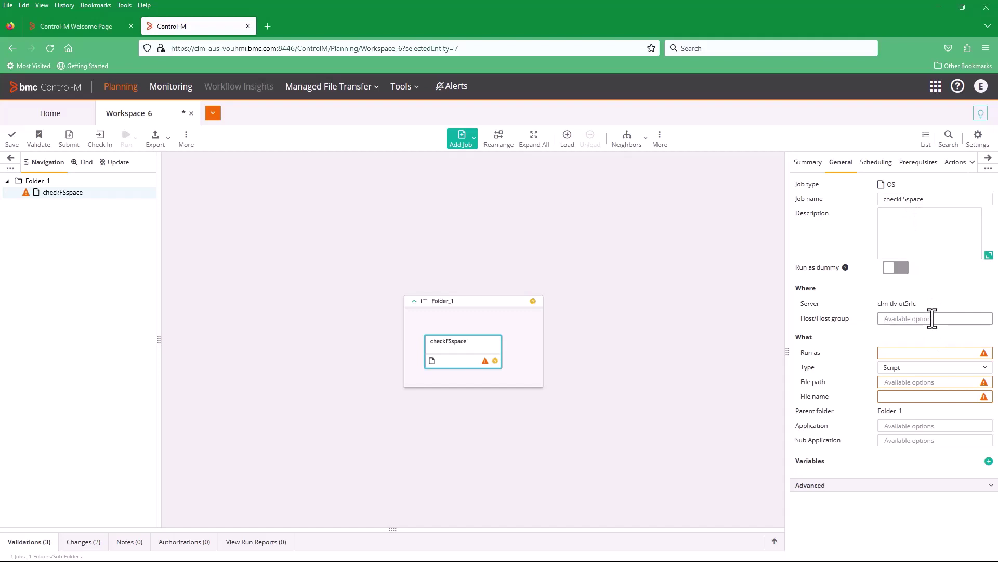
{"action": "left_click", "coordinate": [930, 335]}
{"action": "left_click", "coordinate": [910, 354]}
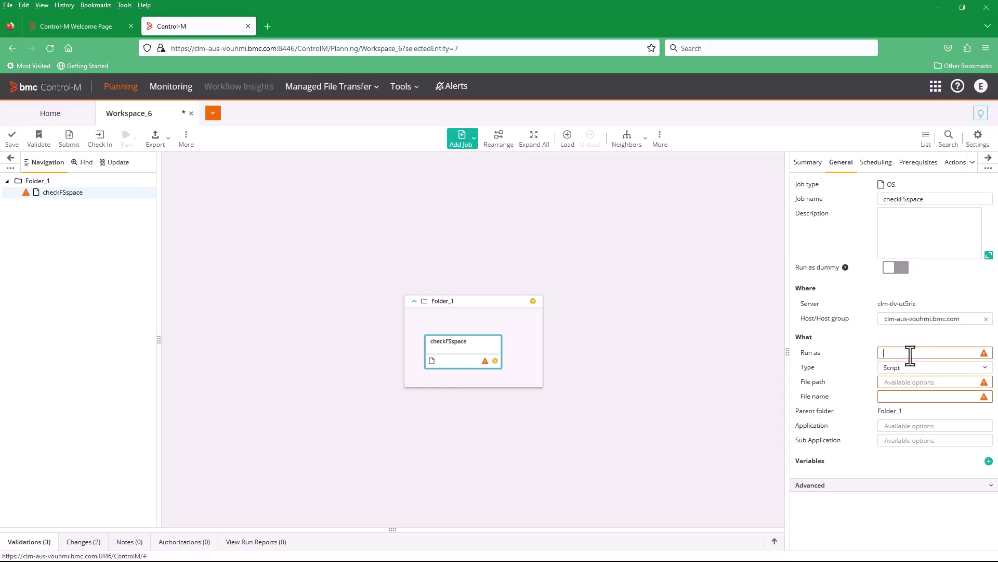
{"action": "type", "text": "user2"}
Change the job's type to Command and enter the command df -h
{"action": "left_click", "coordinate": [907, 371]}
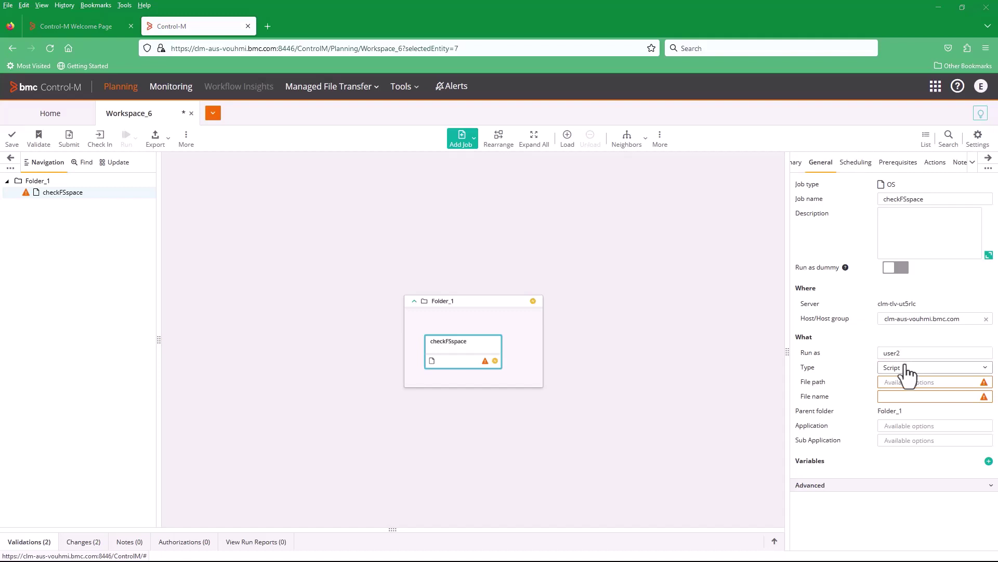
{"action": "left_click", "coordinate": [905, 367]}
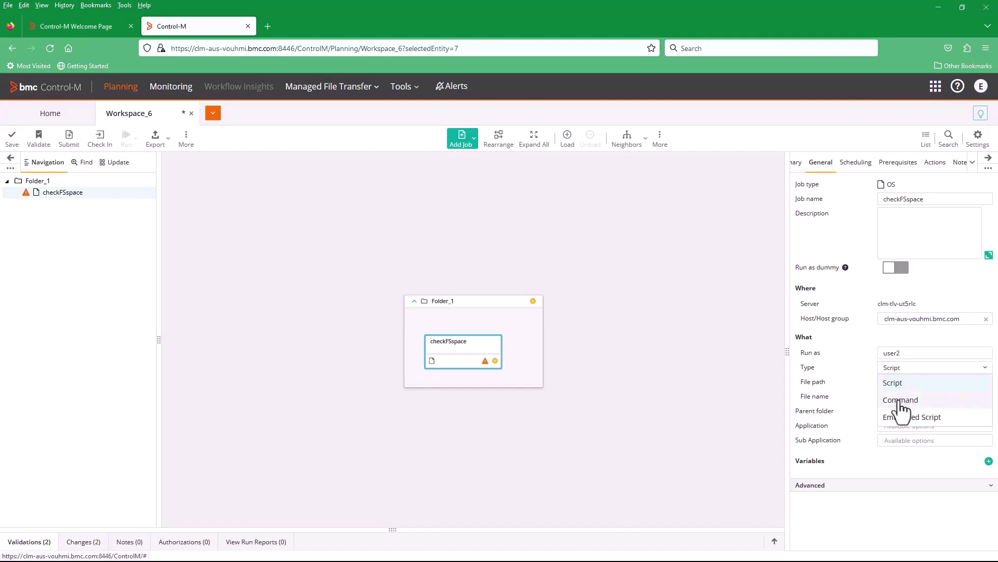
{"action": "left_click", "coordinate": [900, 408]}
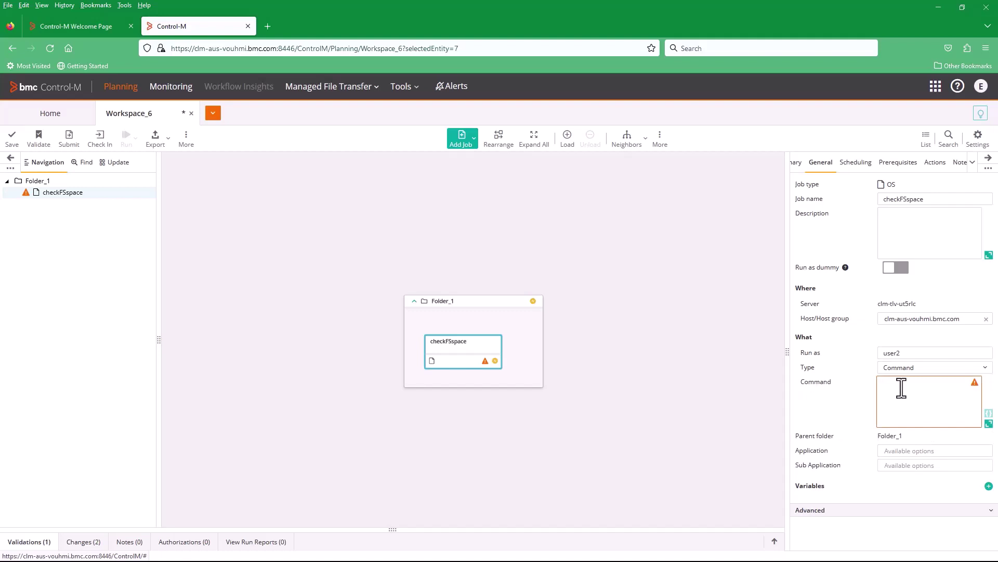
{"action": "type", "text": "df -h"}
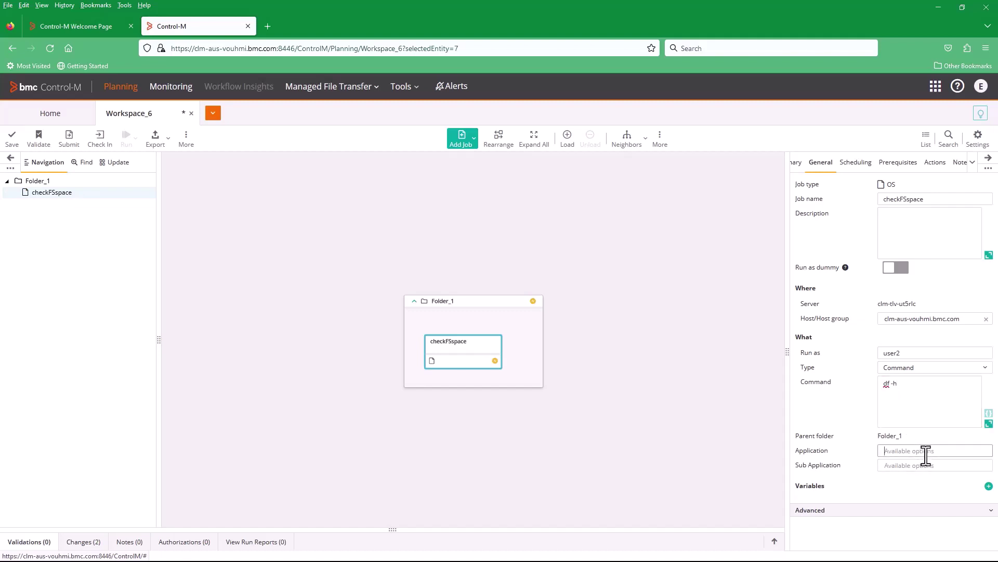
Set both the Application and Sub Application of the checkFSspace job to demo
{"action": "left_click", "coordinate": [925, 452]}
{"action": "left_click", "coordinate": [901, 491]}
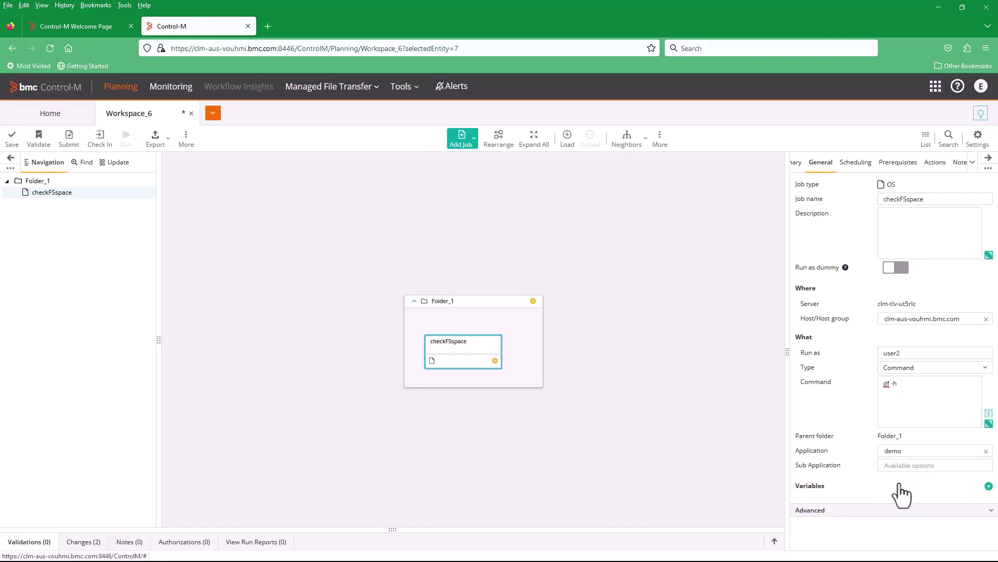
{"action": "left_click", "coordinate": [902, 465]}
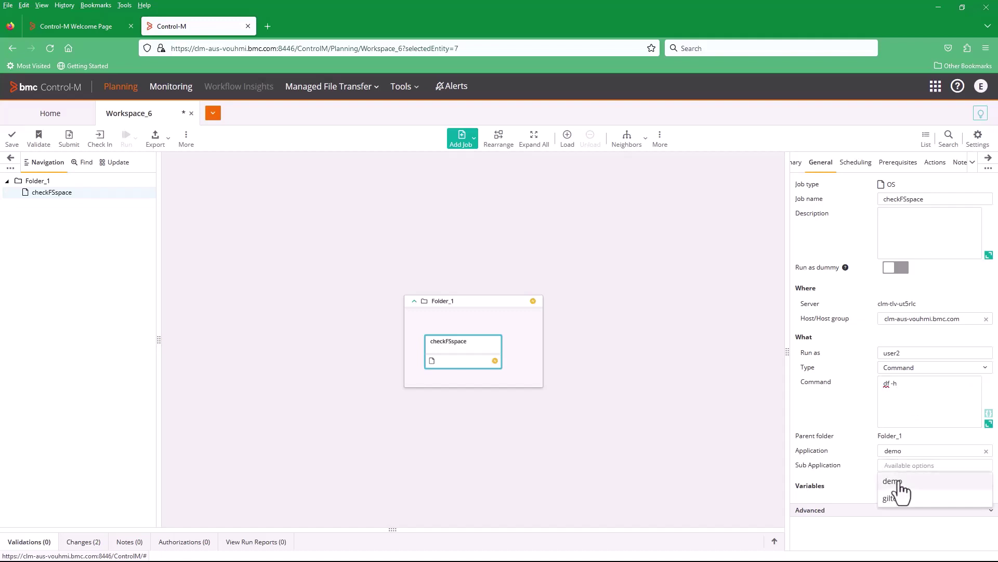
{"action": "left_click", "coordinate": [902, 492]}
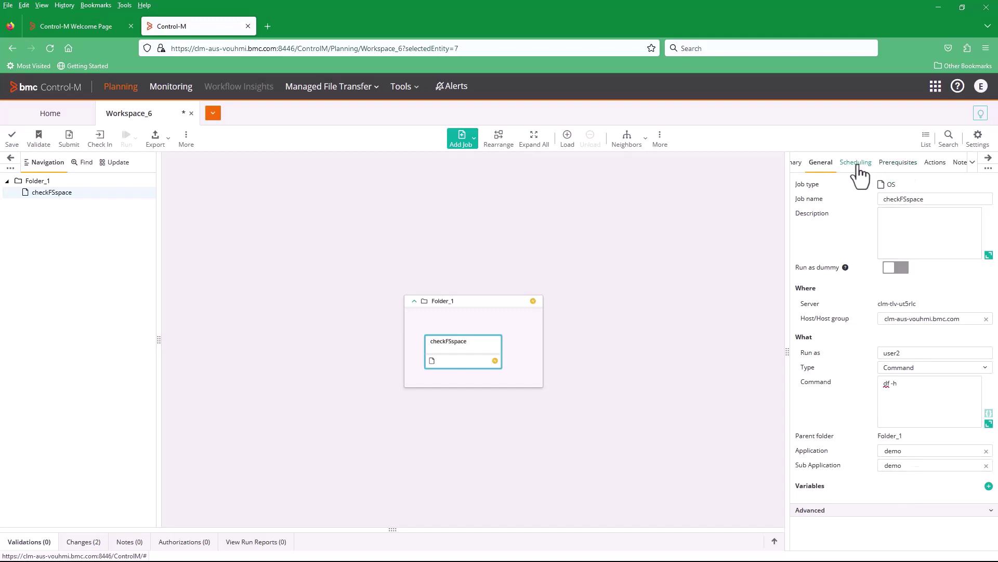
Review the job's scheduling and prerequisites settings and validate the workspace
{"action": "left_click", "coordinate": [856, 164]}
{"action": "left_click", "coordinate": [892, 166]}
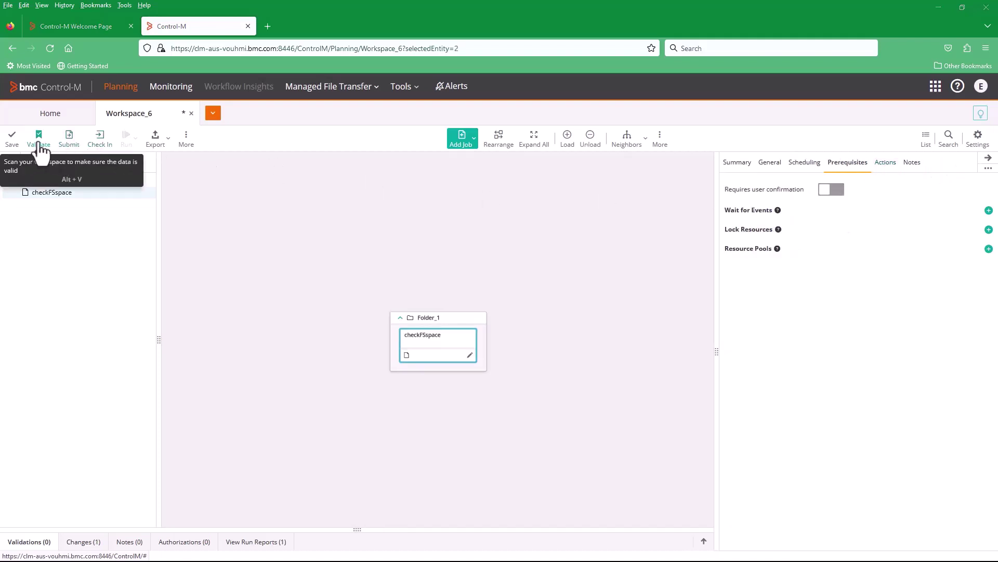
{"action": "left_click", "coordinate": [39, 145]}
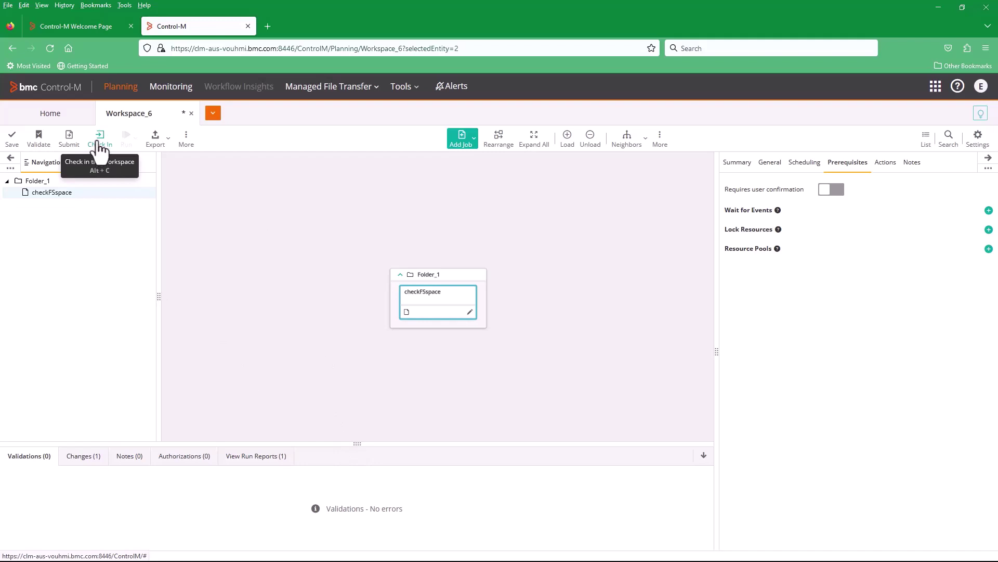
Check in Workspace_6 and run it on hold as an independent flow for the current working date, ignoring scheduling criteria
{"action": "left_click", "coordinate": [98, 146]}
{"action": "left_click", "coordinate": [482, 340]}
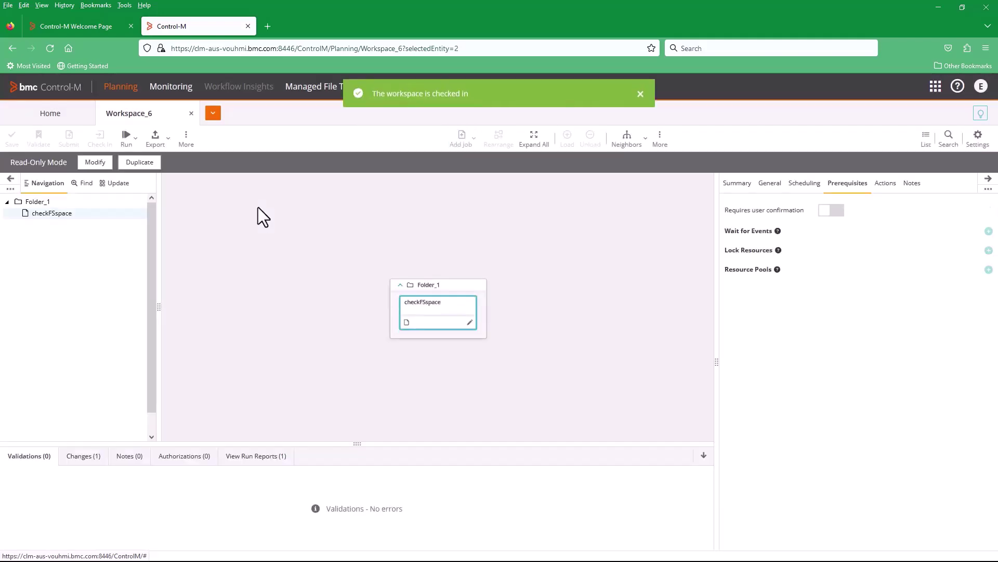
{"action": "left_click", "coordinate": [127, 139]}
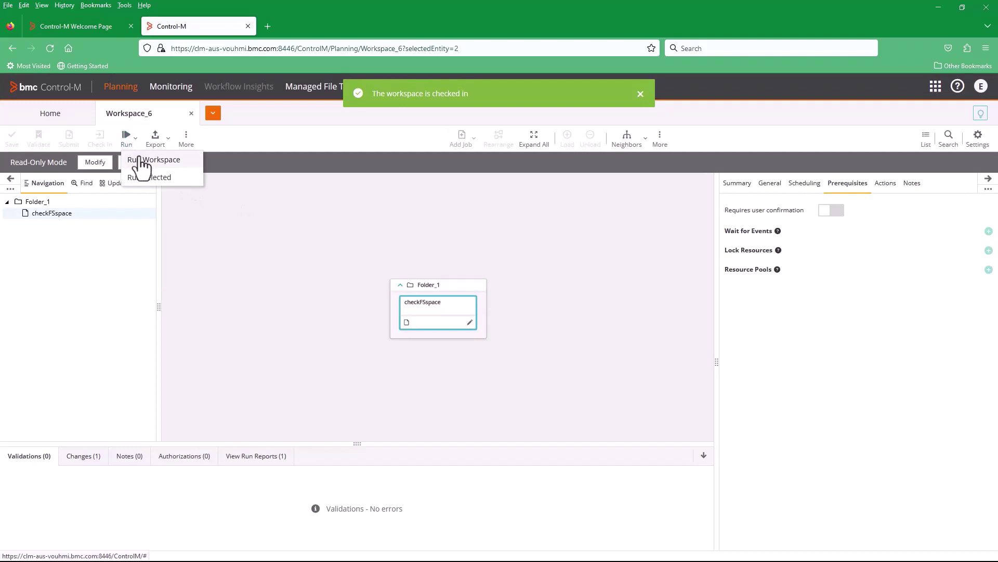
{"action": "left_click", "coordinate": [141, 161]}
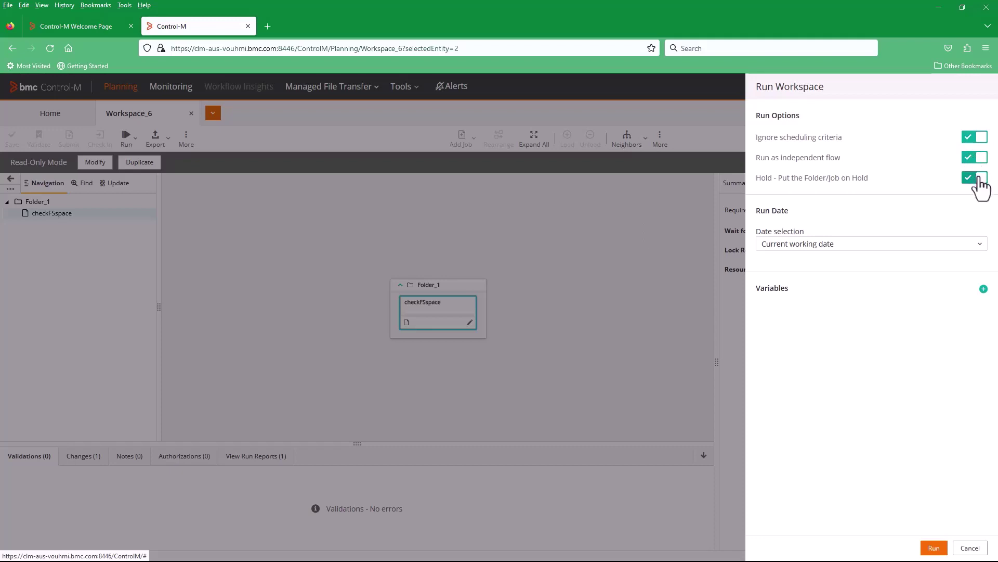
{"action": "left_click", "coordinate": [937, 549]}
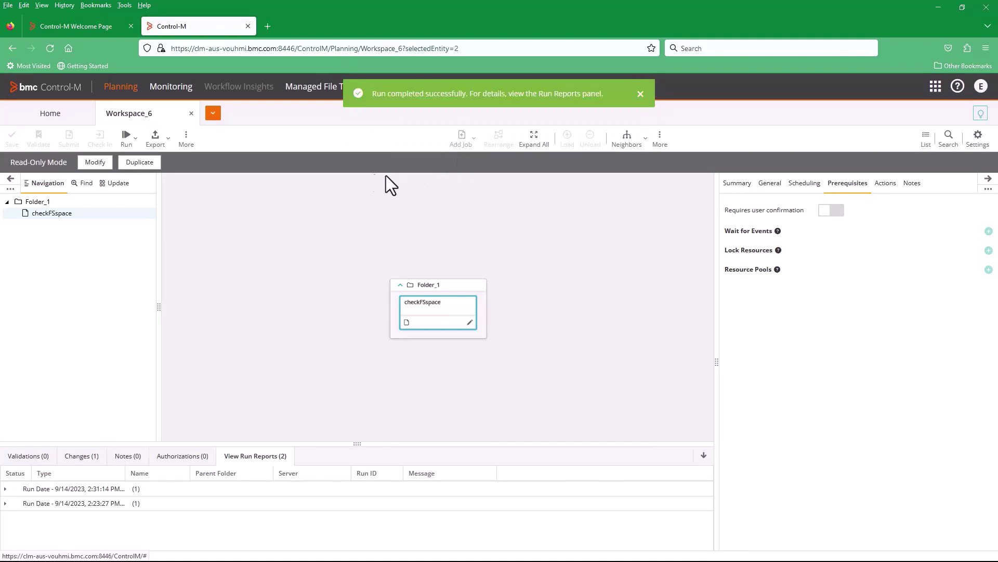
Add a monitoring viewpoint filtered by the demo application and open it
{"action": "left_click", "coordinate": [176, 89]}
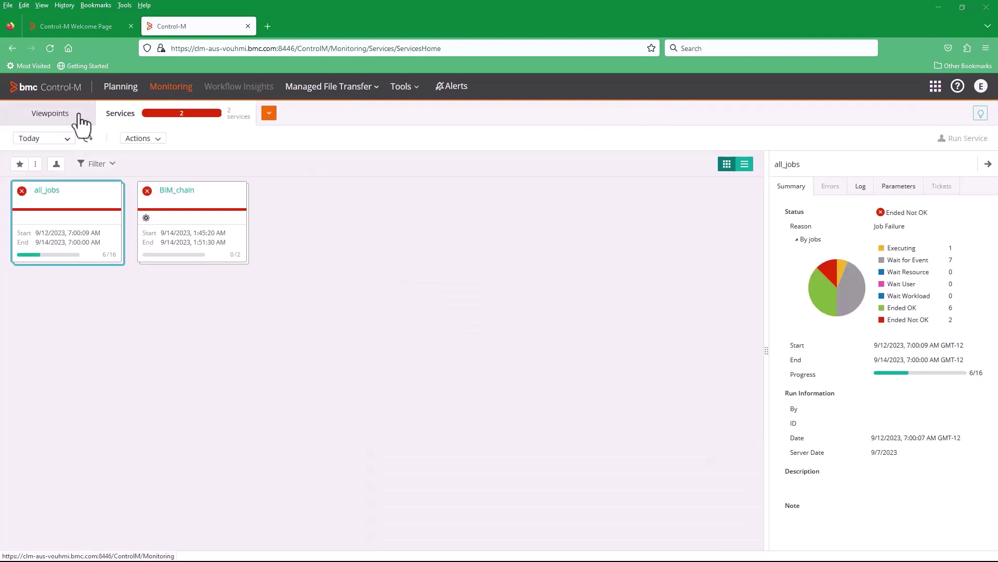
{"action": "left_click", "coordinate": [63, 120]}
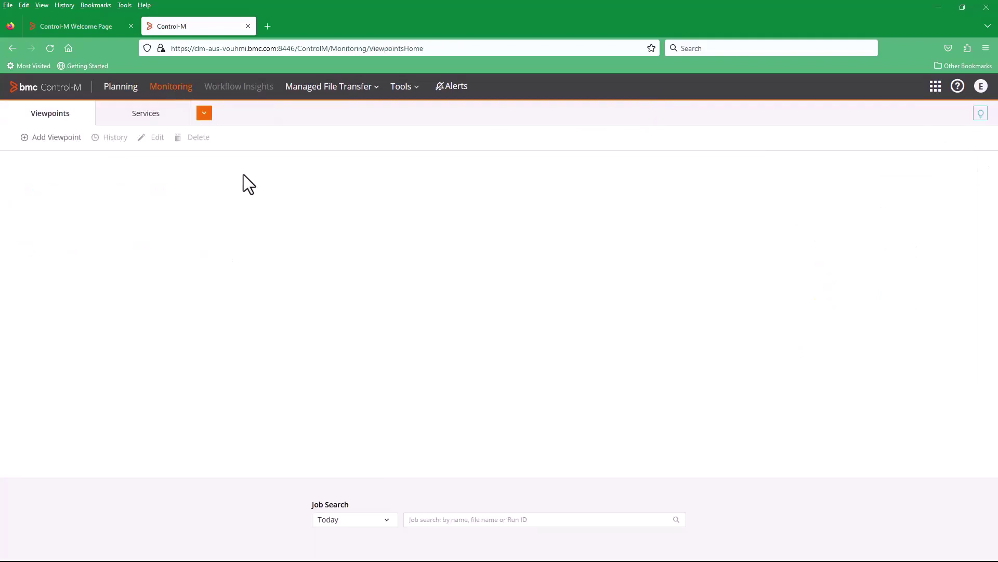
{"action": "left_click", "coordinate": [84, 140]}
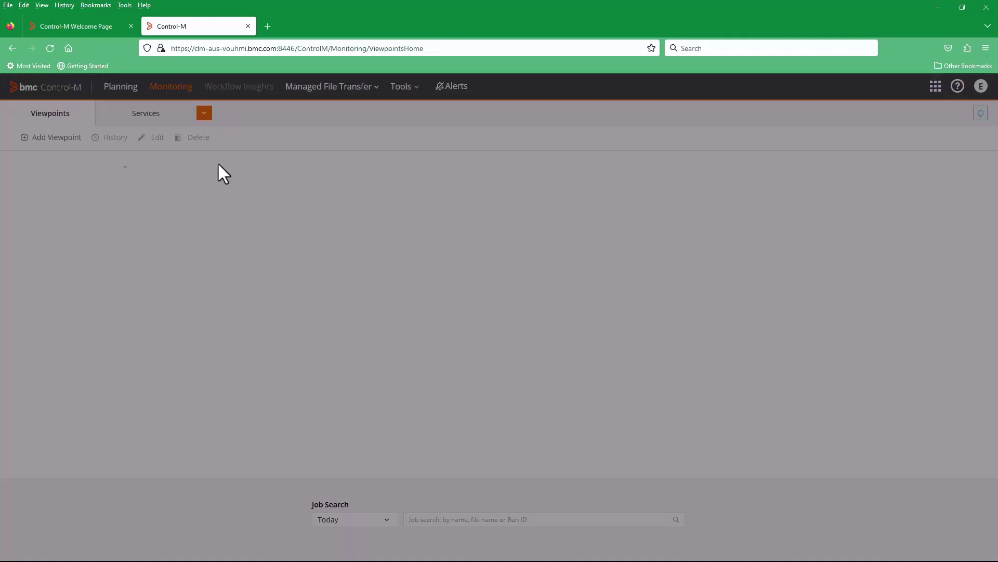
{"action": "left_click", "coordinate": [817, 161]}
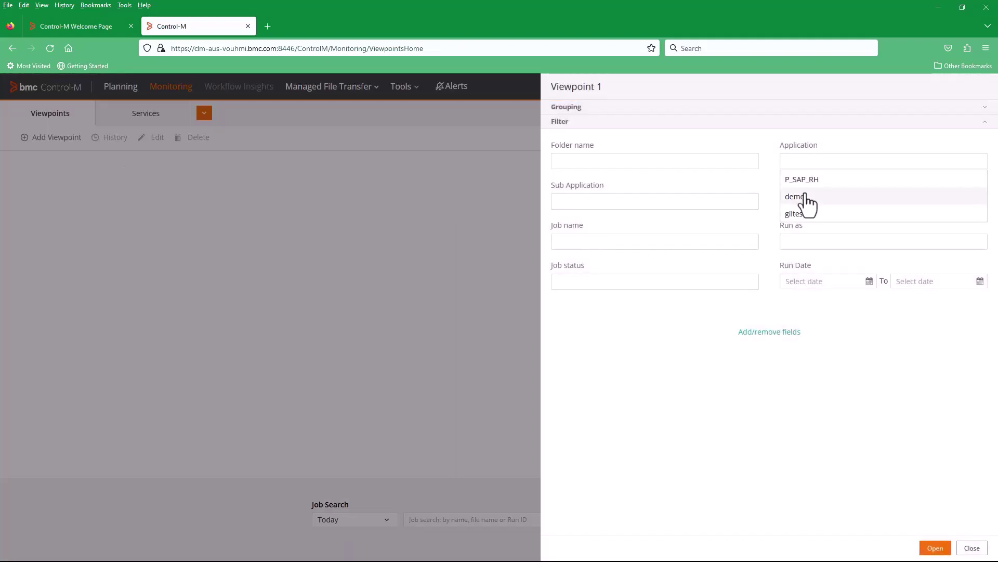
{"action": "left_click", "coordinate": [806, 198]}
{"action": "left_click", "coordinate": [935, 548]}
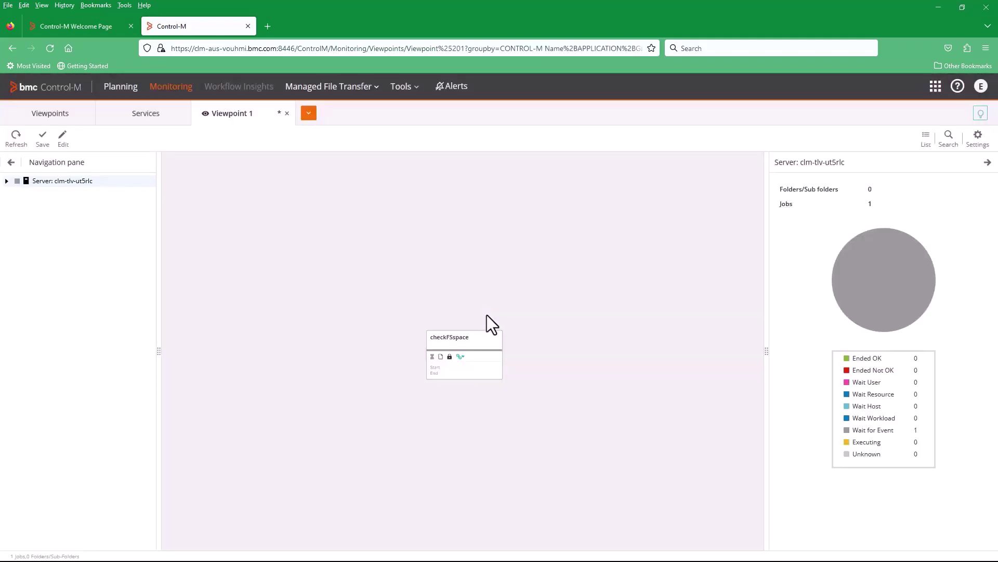
Release the checkFSspace job from hold in the viewpoint and confirm the action
{"action": "left_click", "coordinate": [473, 351]}
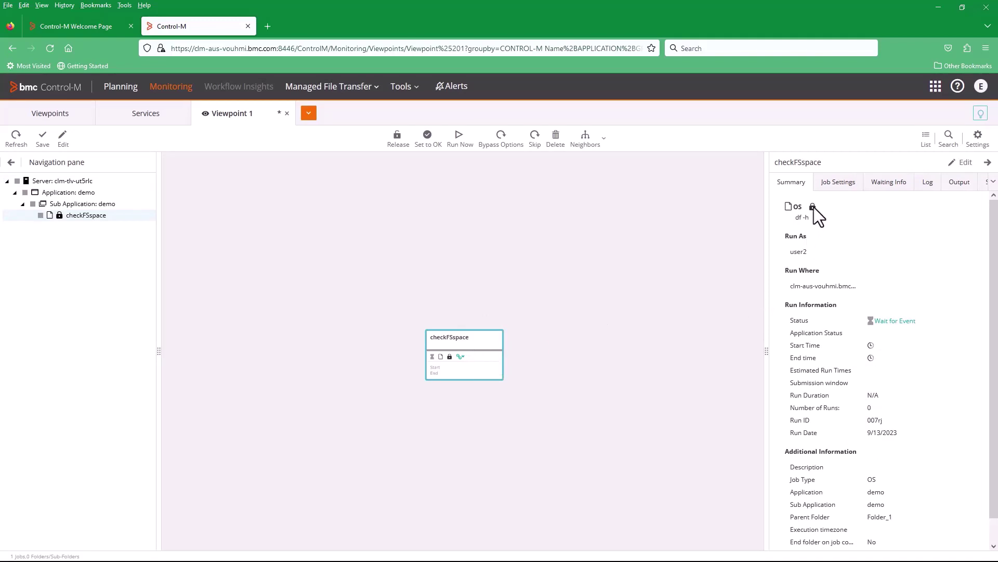
{"action": "right_click", "coordinate": [482, 355]}
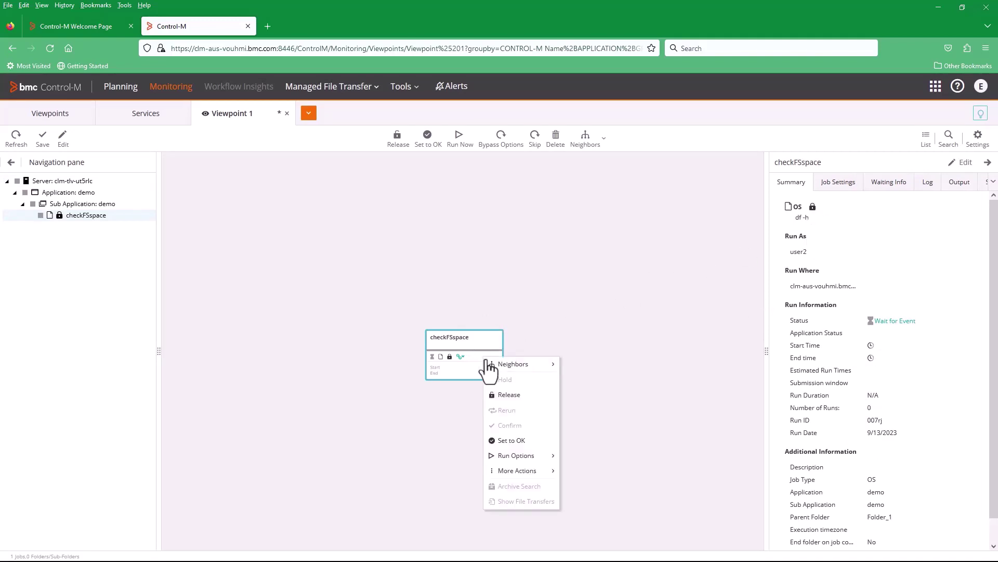
{"action": "left_click", "coordinate": [507, 396]}
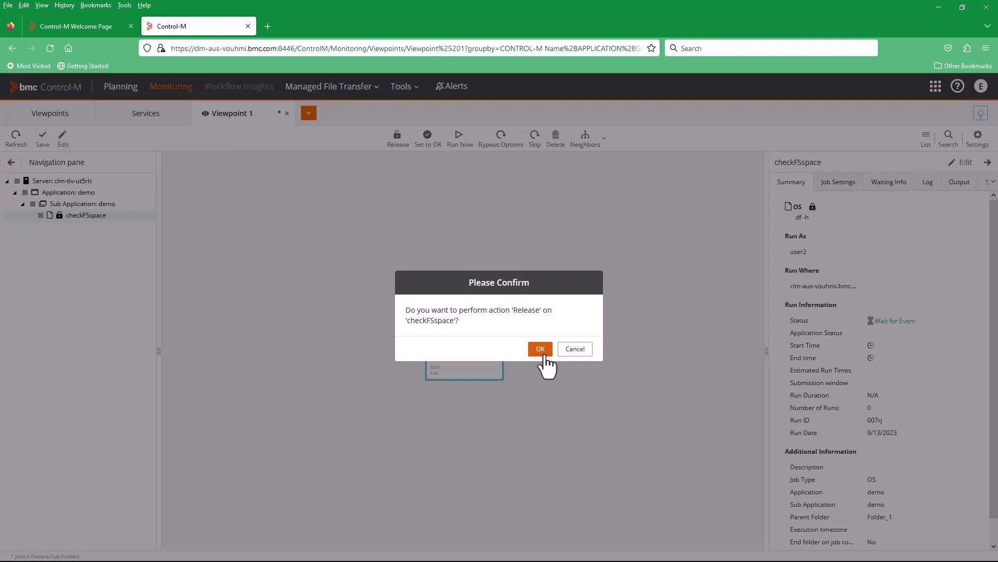
{"action": "left_click", "coordinate": [541, 351]}
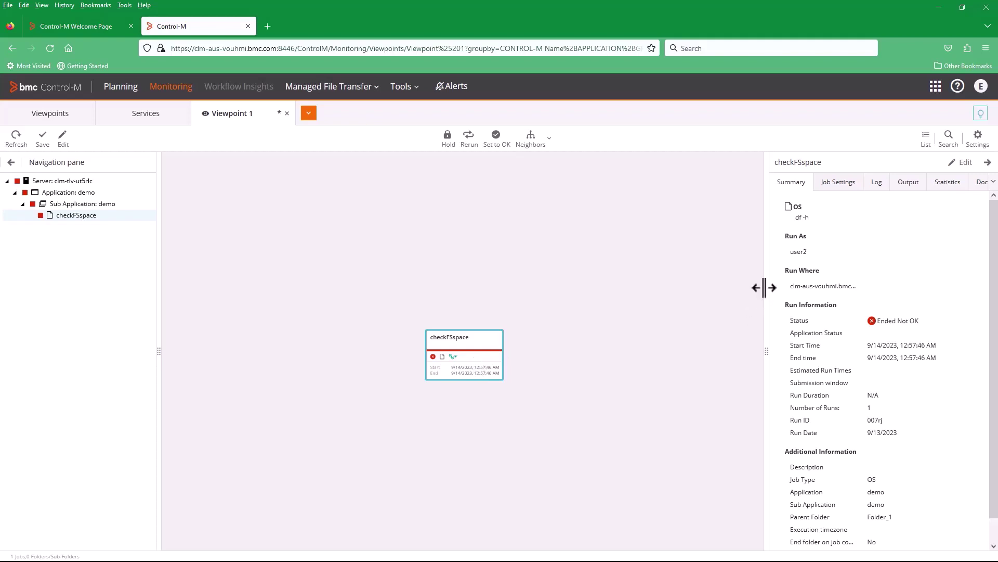
Examine the checkFSspace job's output and log, widening the details to read the full log messages
{"action": "left_click_drag", "start_coordinate": [764, 287], "coordinate": [593, 289]}
{"action": "left_click", "coordinate": [735, 185]}
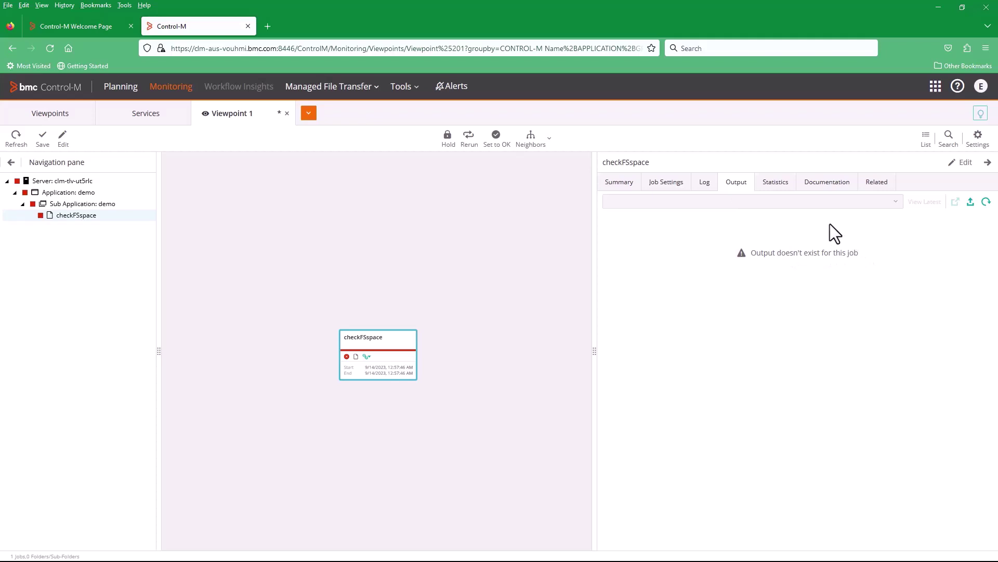
{"action": "left_click", "coordinate": [707, 183]}
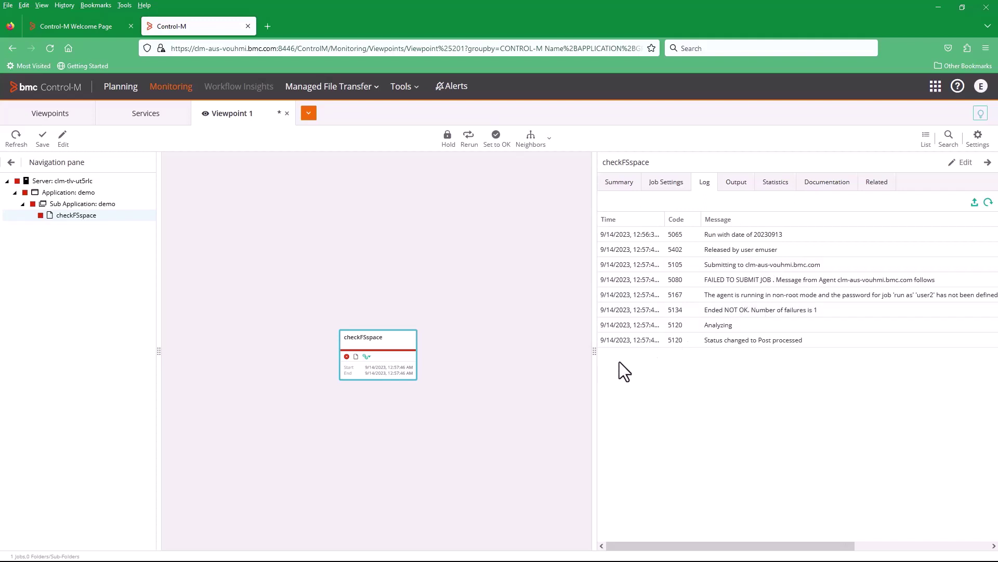
{"action": "left_click_drag", "start_coordinate": [593, 387], "coordinate": [480, 390]}
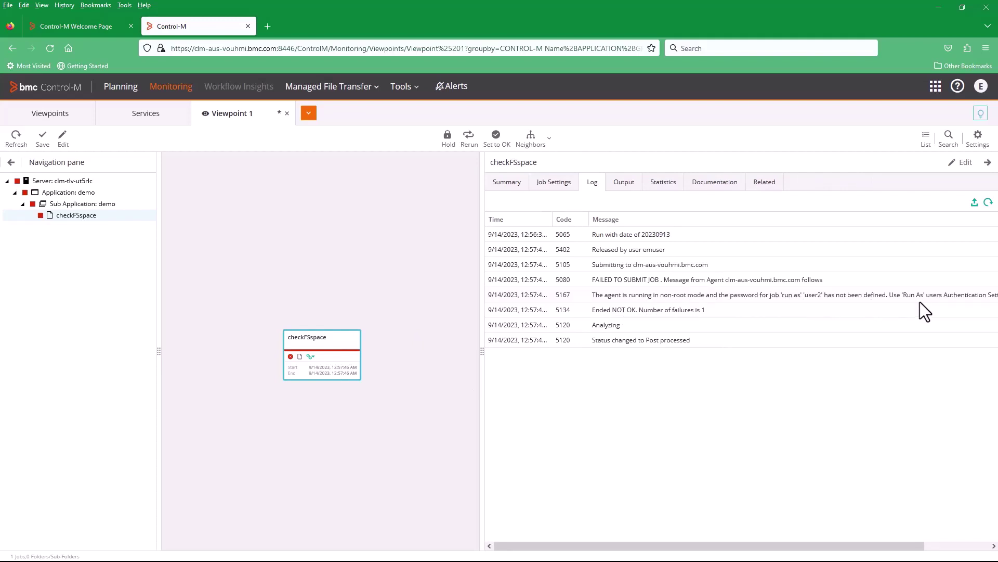
{"action": "left_click_drag", "start_coordinate": [901, 546], "coordinate": [968, 552]}
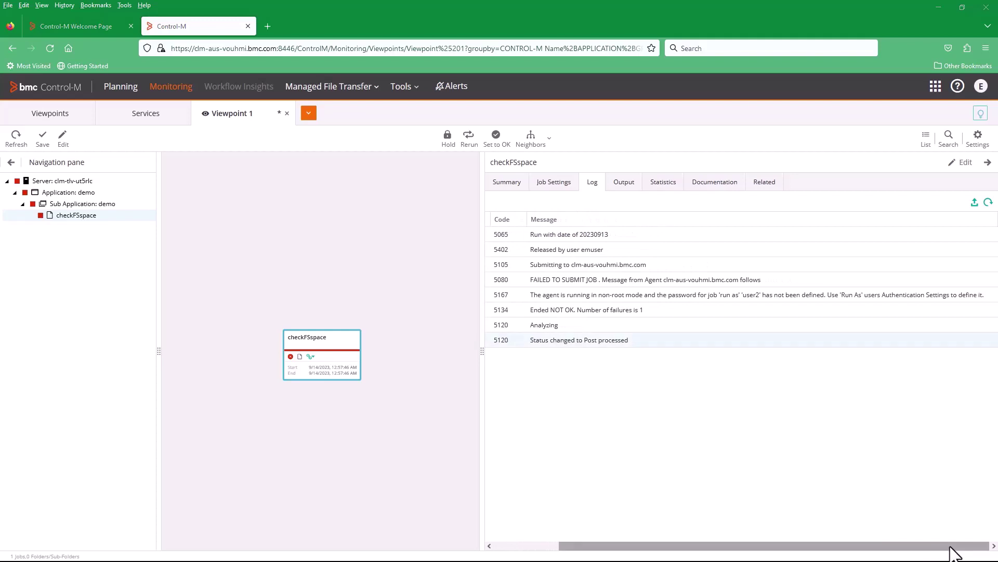
Switch to the Control-M Configuration application and open the list of agents for editing
{"action": "left_click", "coordinate": [935, 88]}
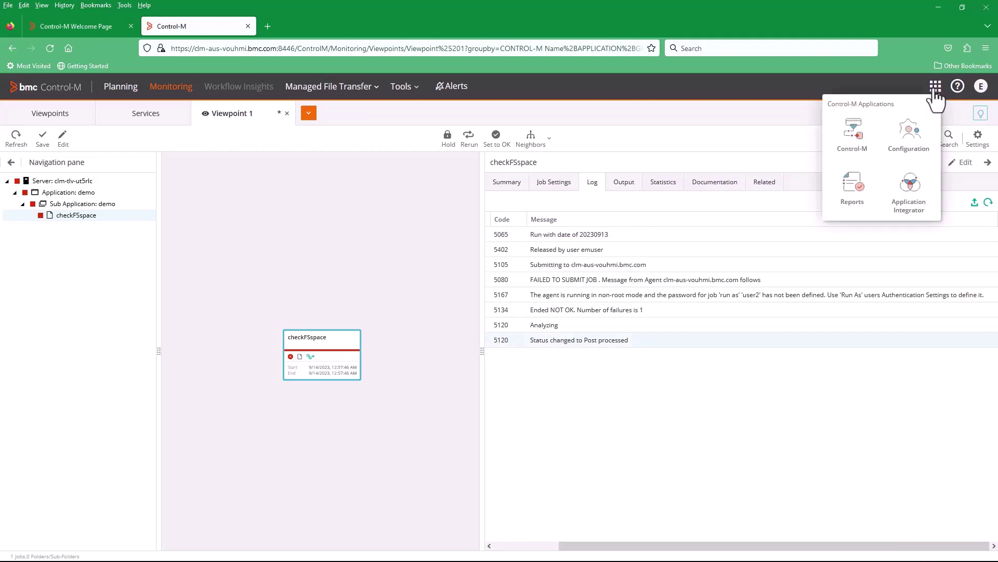
{"action": "left_click", "coordinate": [909, 140]}
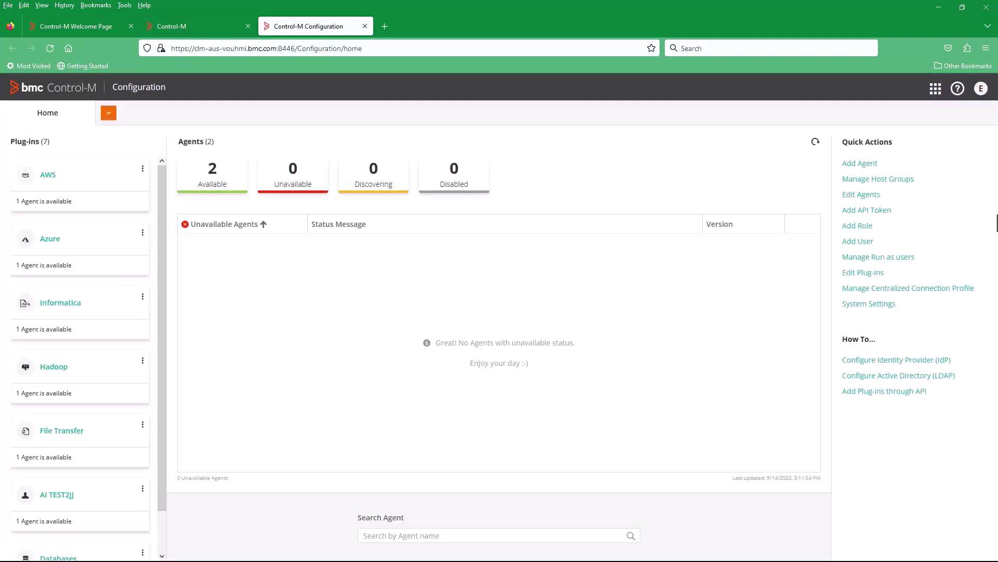
{"action": "left_click", "coordinate": [863, 195]}
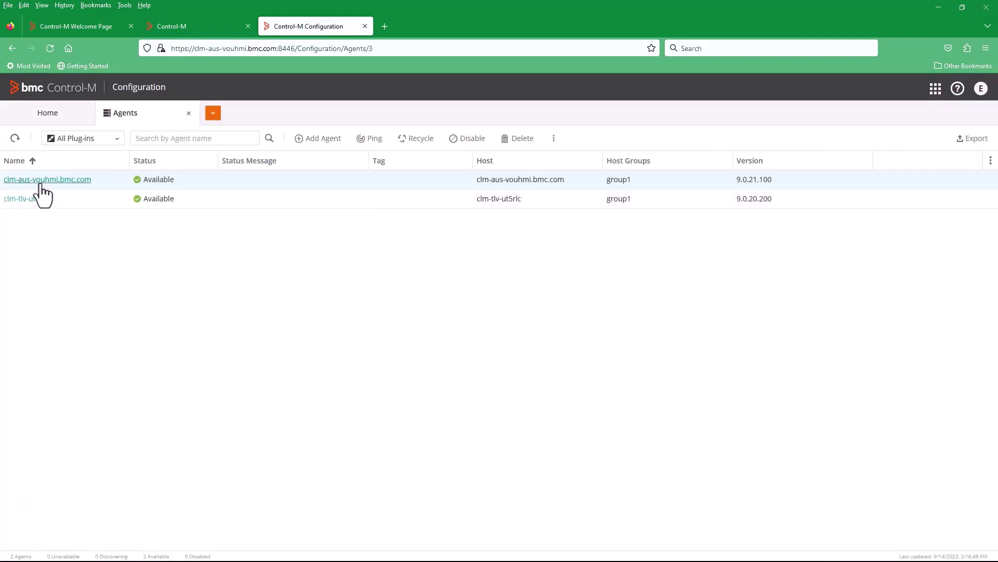
Check the Job Submission and Tracking advanced settings of agent clm-aus-vouhmi.bmc.com, including its account owner, and close them without saving
{"action": "left_click", "coordinate": [40, 182]}
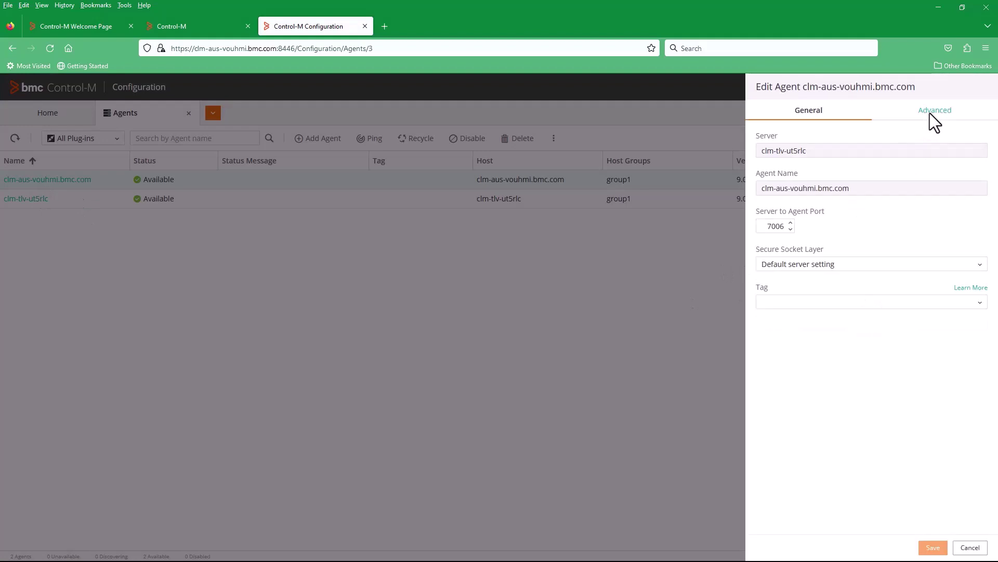
{"action": "left_click", "coordinate": [931, 115]}
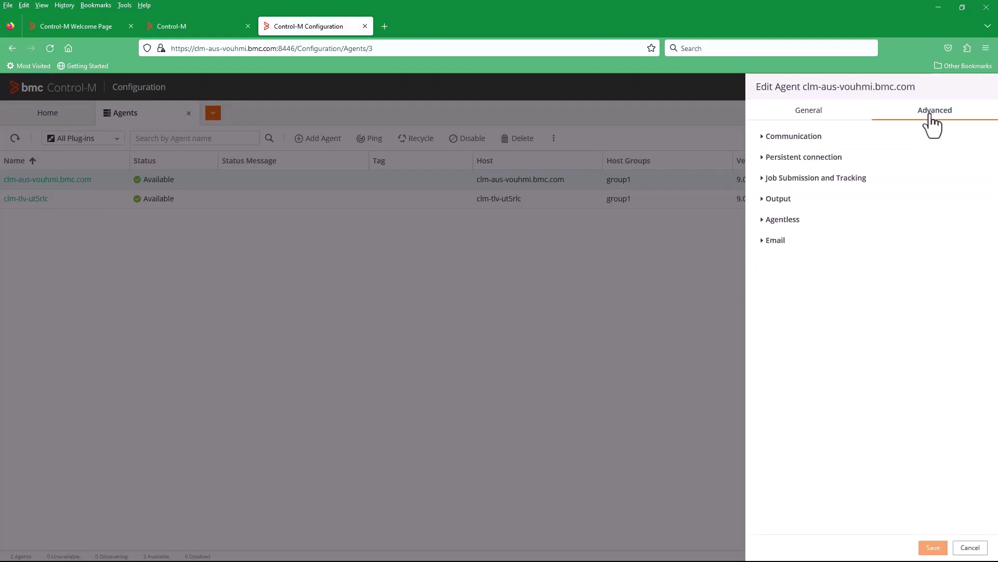
{"action": "left_click", "coordinate": [817, 178]}
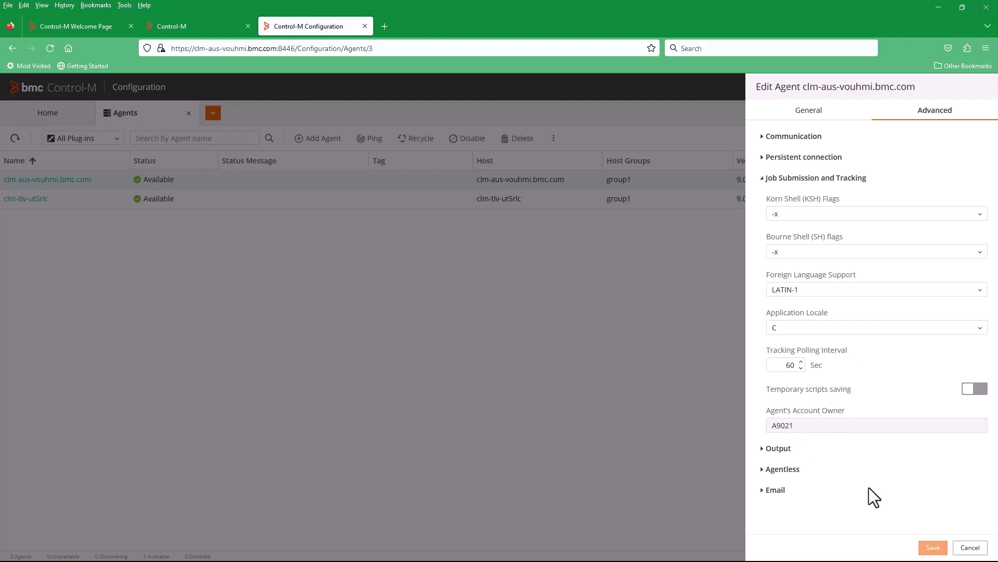
{"action": "left_click", "coordinate": [961, 548]}
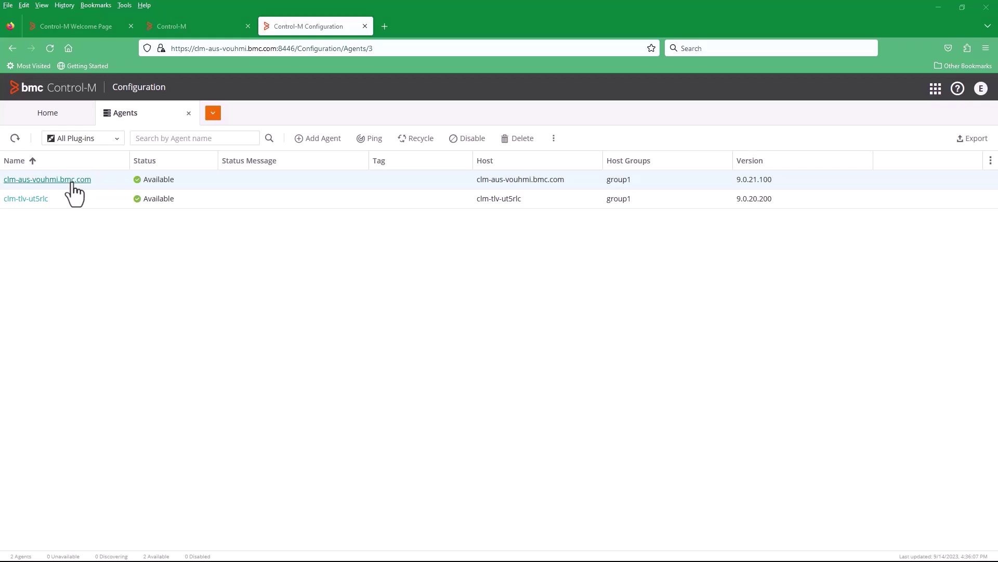
Add user2 as a run-as user on agent clm-aus-vouhmi.bmc.com using password authentication, paste the account password, and test the saved user
{"action": "right_click", "coordinate": [72, 183]}
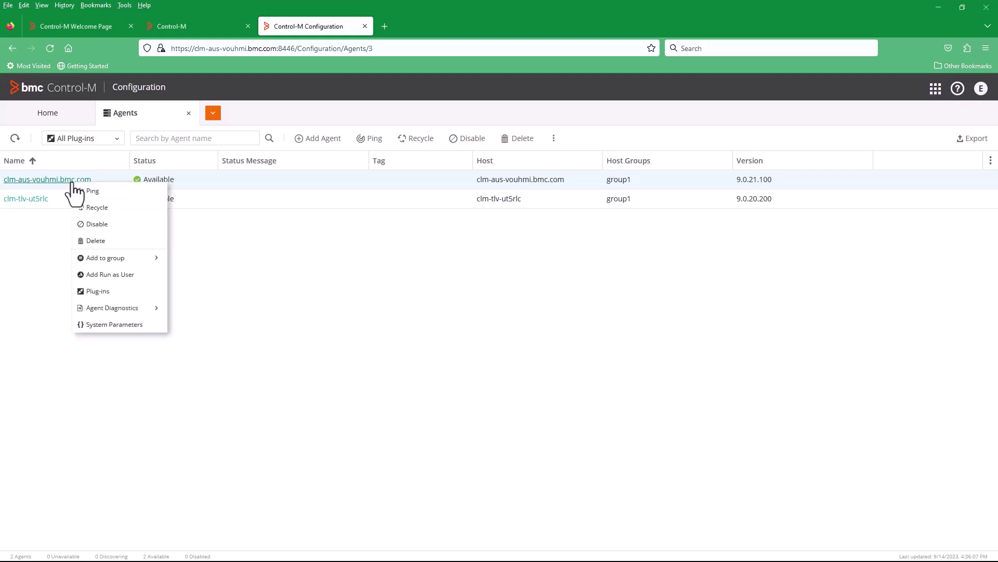
{"action": "left_click", "coordinate": [103, 273]}
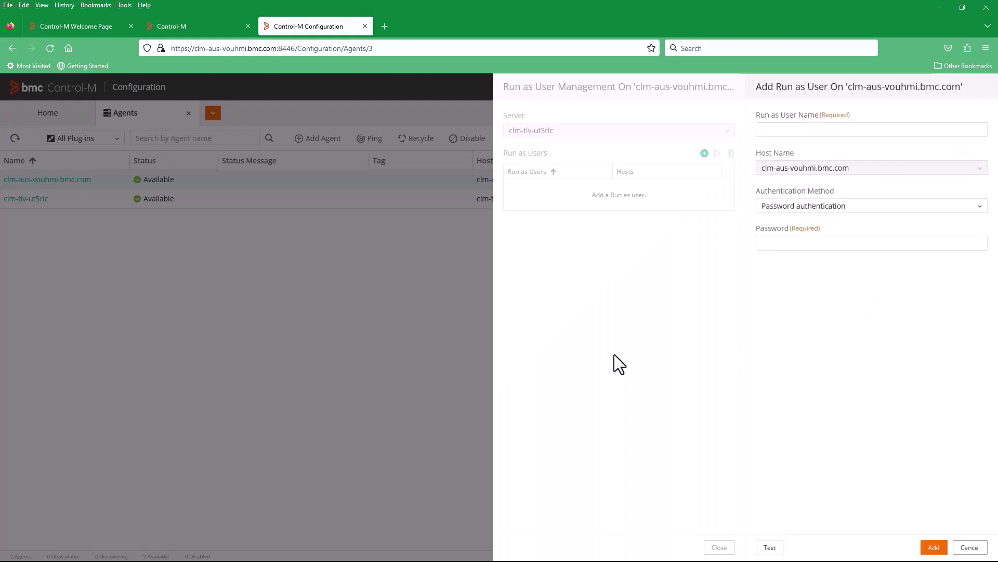
{"action": "left_click", "coordinate": [807, 132]}
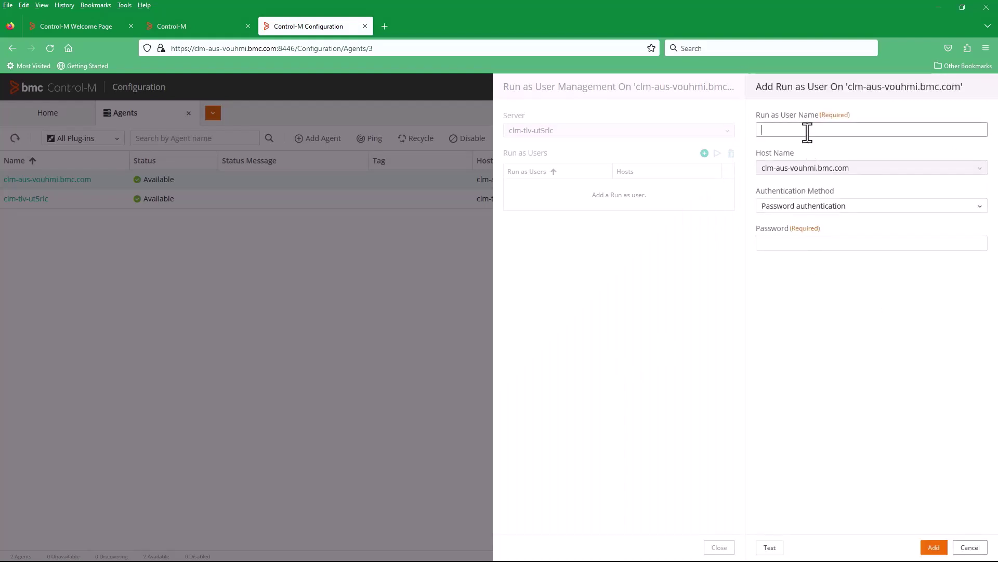
{"action": "type", "text": "user2"}
{"action": "left_click", "coordinate": [798, 243]}
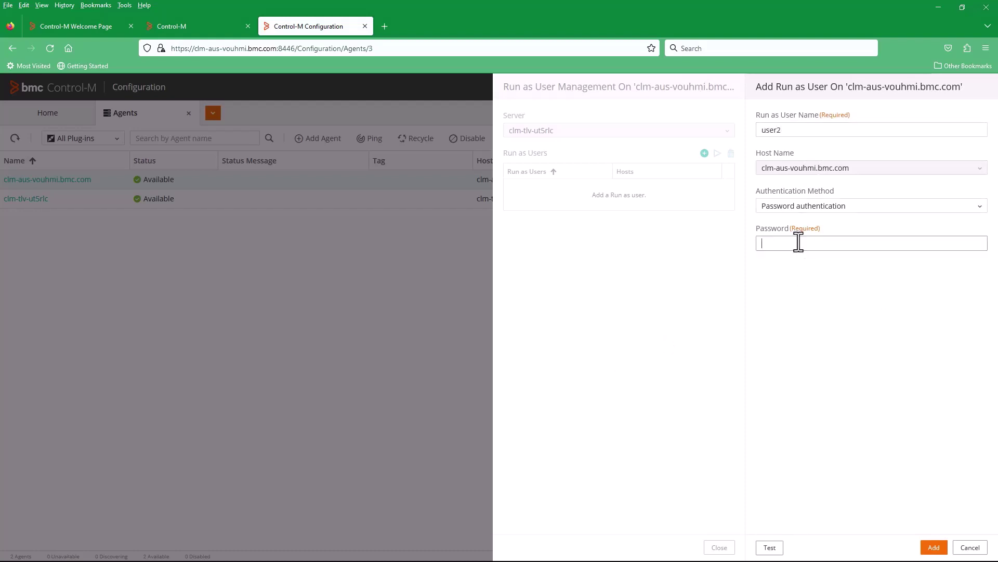
{"action": "key", "text": "ctrl+v"}
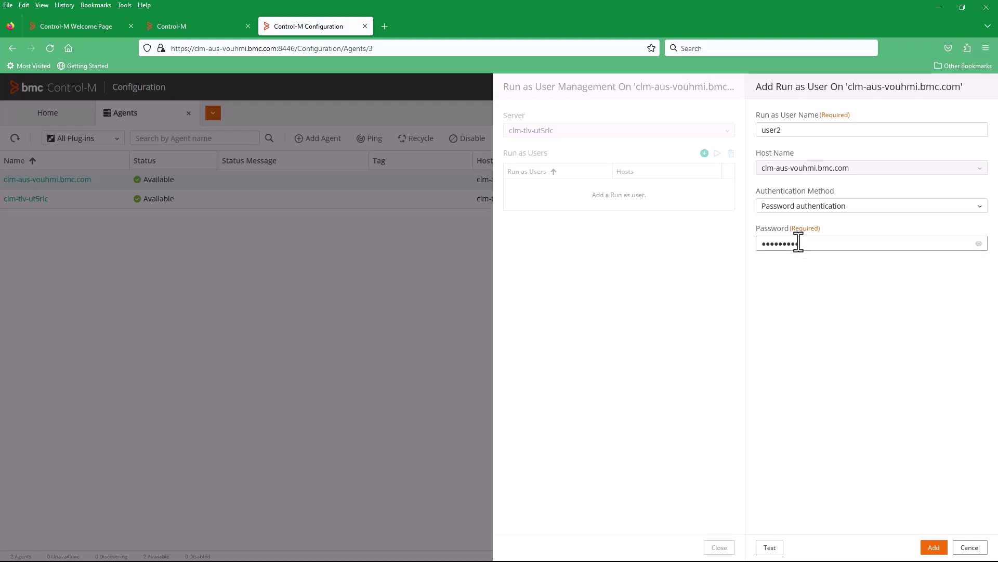
{"action": "left_click", "coordinate": [932, 548]}
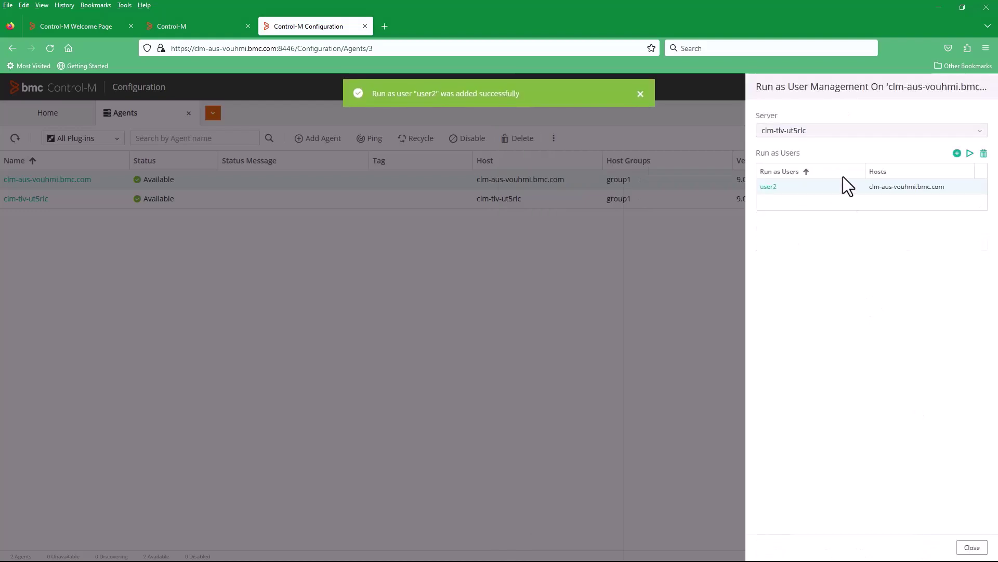
{"action": "left_click", "coordinate": [971, 154]}
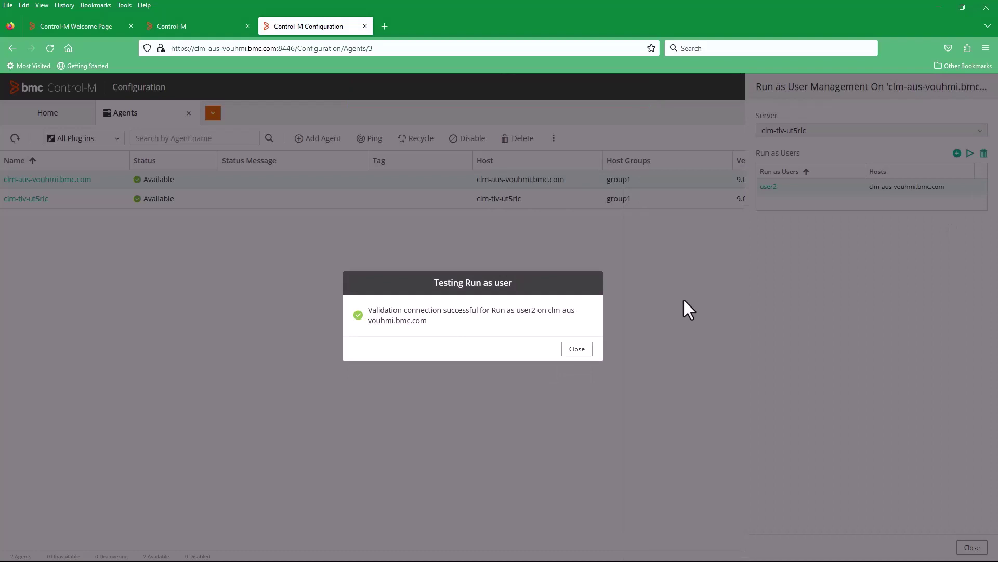
{"action": "left_click", "coordinate": [577, 350]}
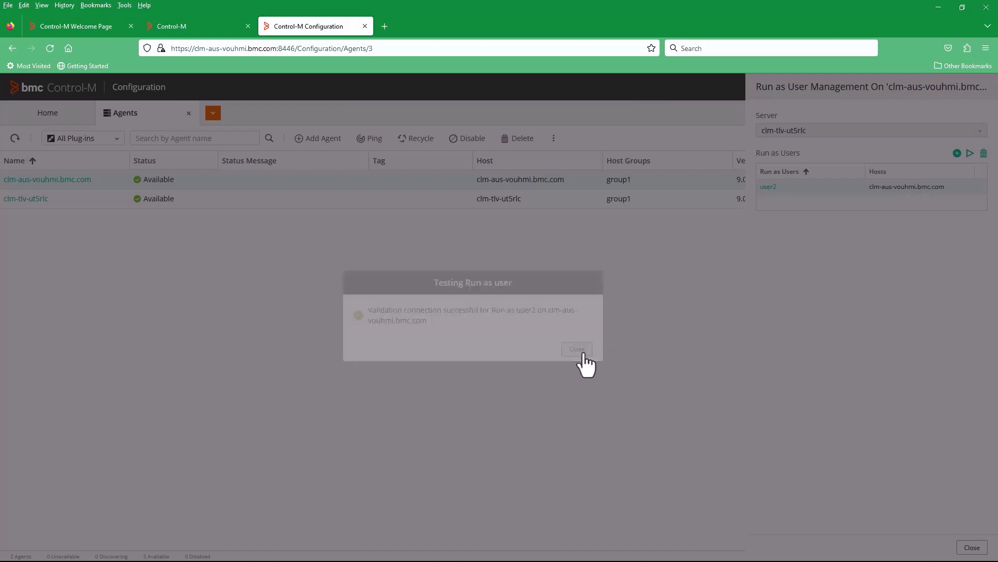
Rerun the checkFSspace job in the Control-M monitoring viewpoint and check its refreshed log and output
{"action": "left_click", "coordinate": [191, 26]}
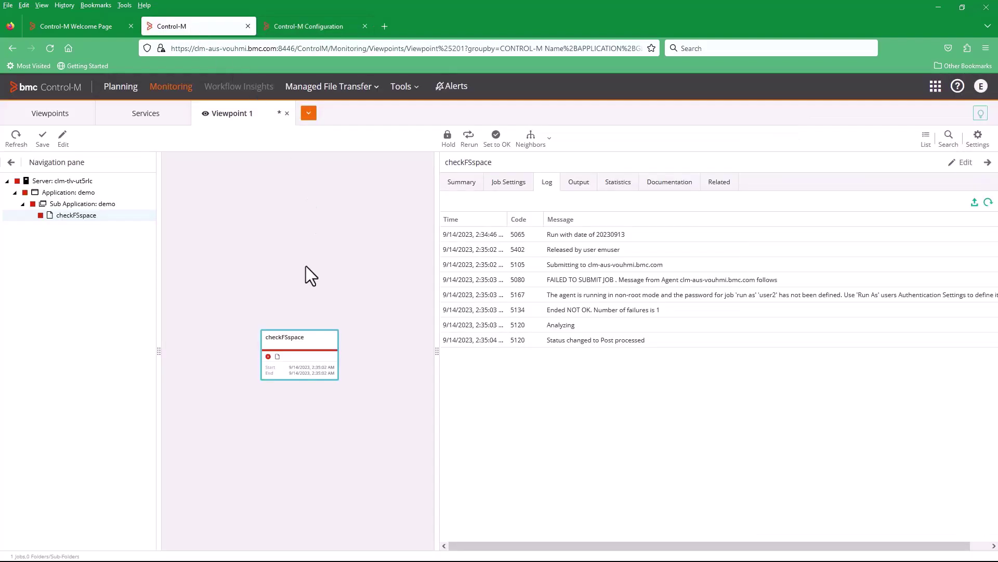
{"action": "right_click", "coordinate": [313, 352]}
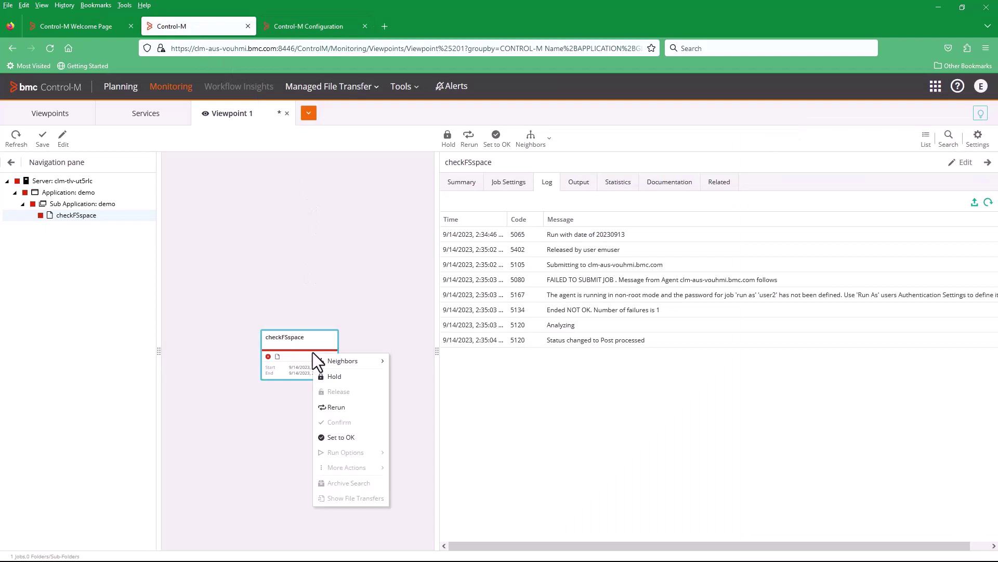
{"action": "left_click", "coordinate": [336, 407]}
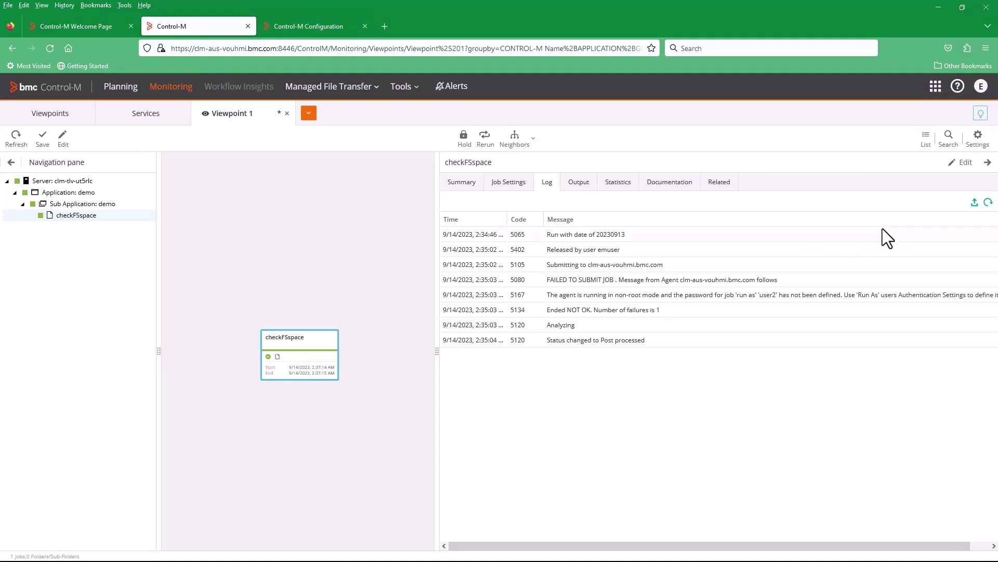
{"action": "left_click", "coordinate": [988, 202]}
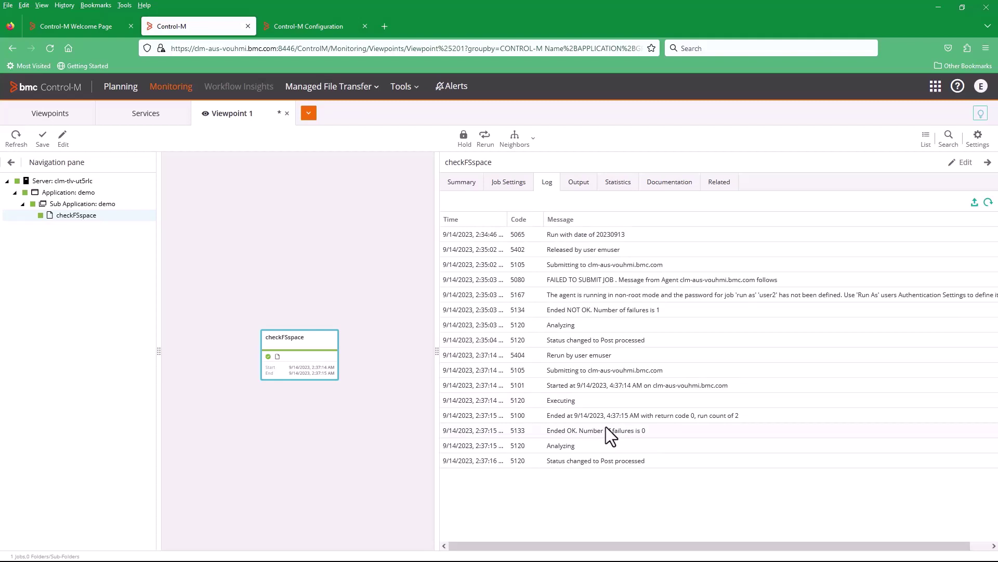
{"action": "left_click", "coordinate": [580, 191]}
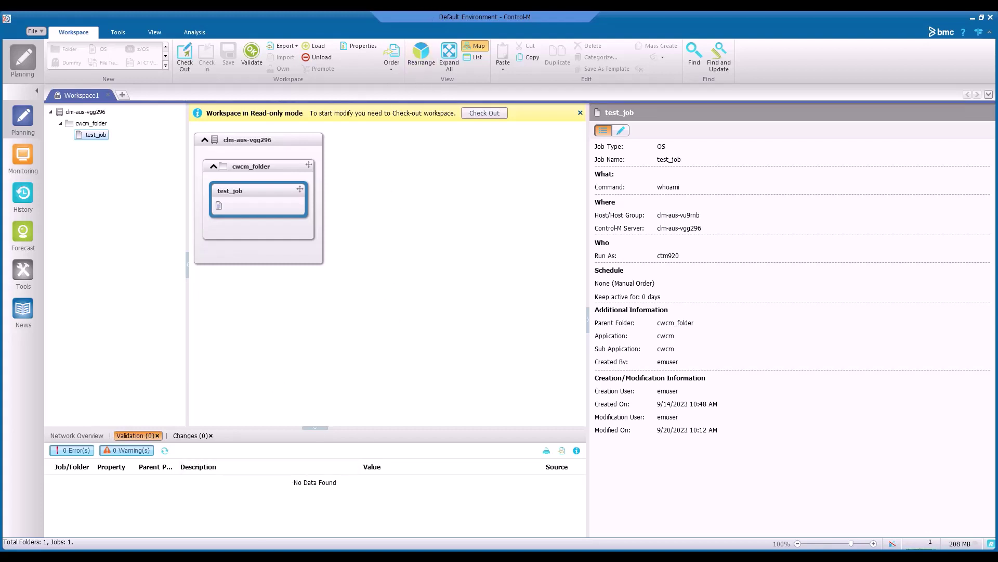
In Control-M Configuration Manager, set the diagnostic level of the agent on clm-aus-vu9rnb to 4 (highest level) and apply it
{"action": "left_click", "coordinate": [279, 489]}
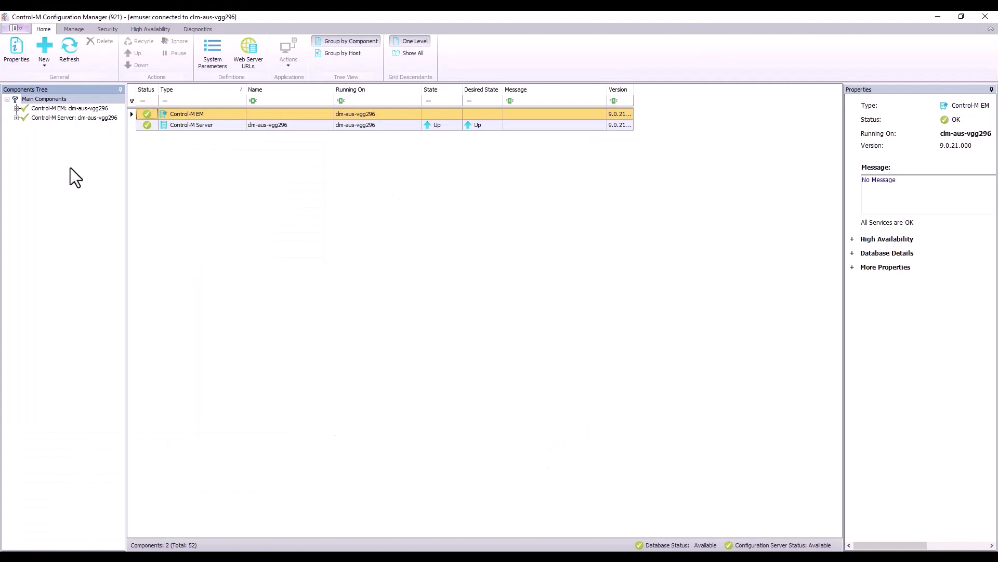
{"action": "left_click", "coordinate": [17, 117]}
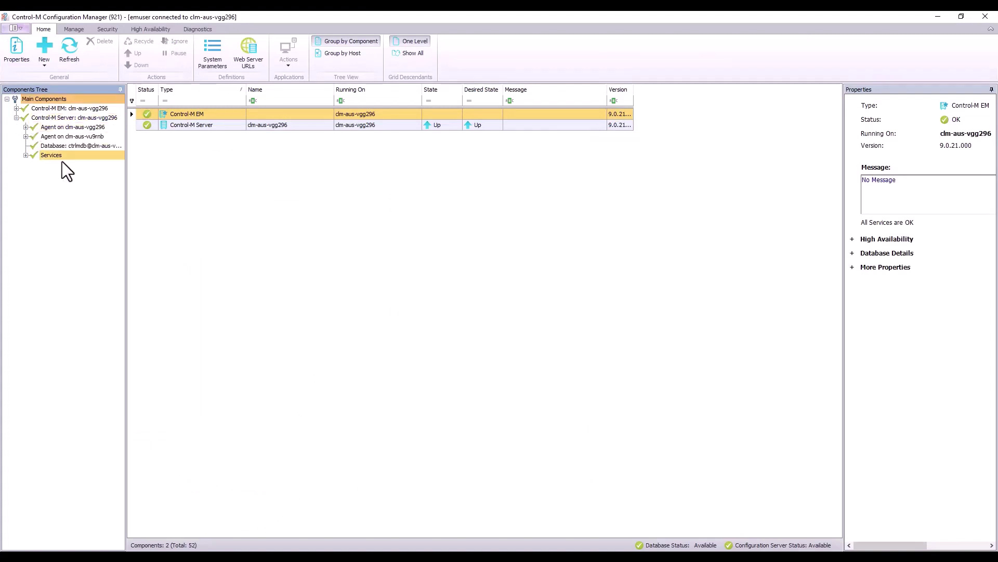
{"action": "left_click", "coordinate": [68, 136]}
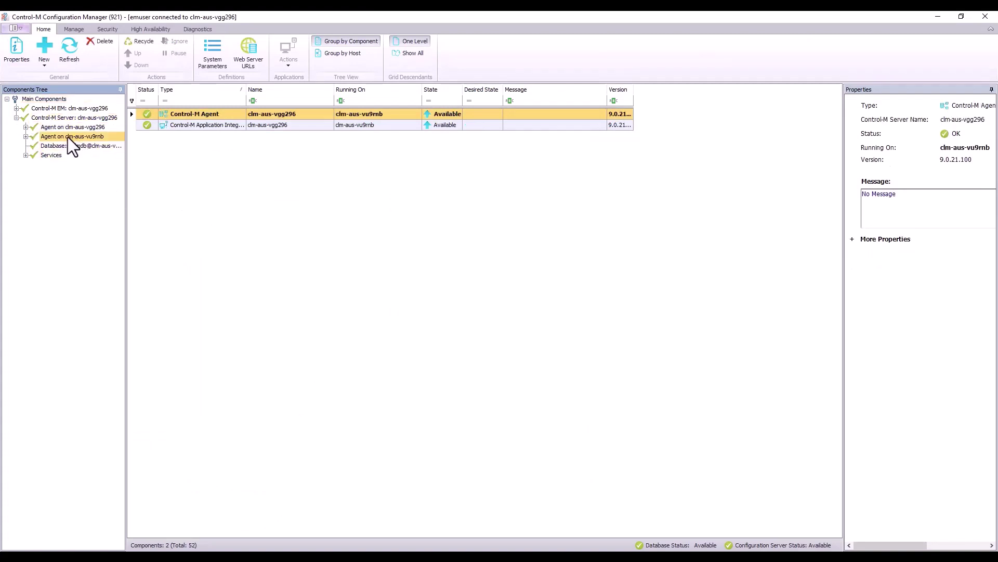
{"action": "right_click", "coordinate": [68, 136]}
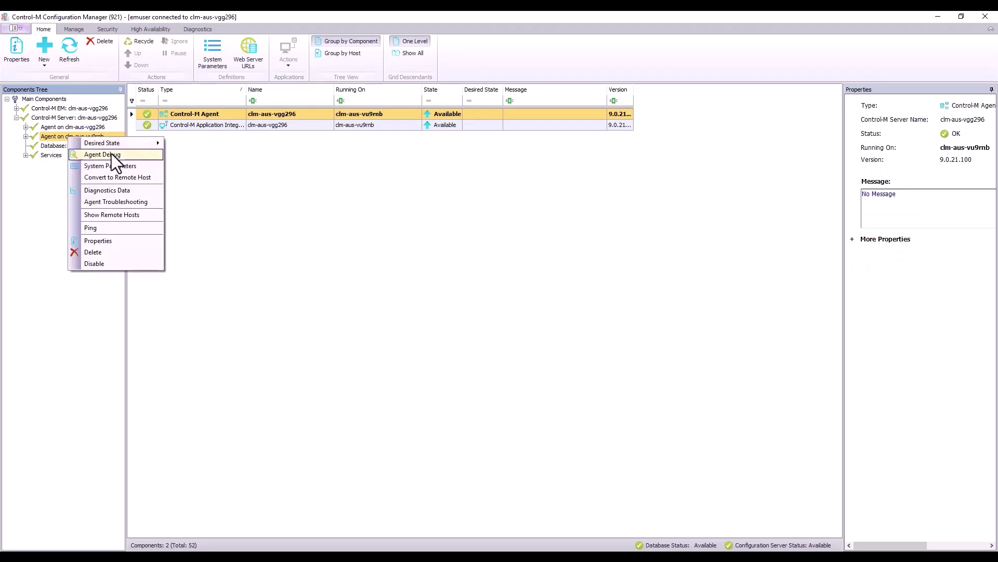
{"action": "left_click", "coordinate": [113, 156]}
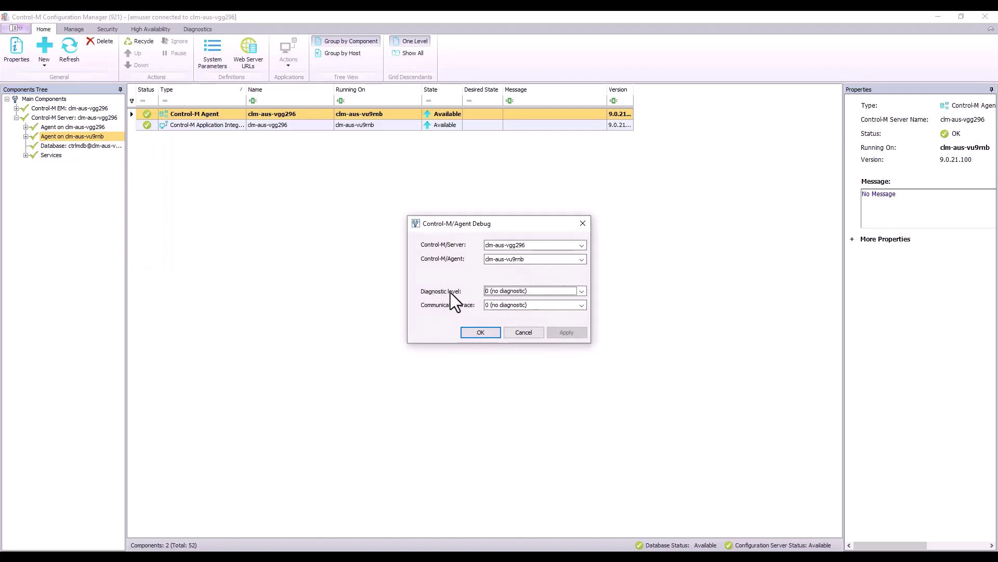
{"action": "left_click", "coordinate": [581, 292]}
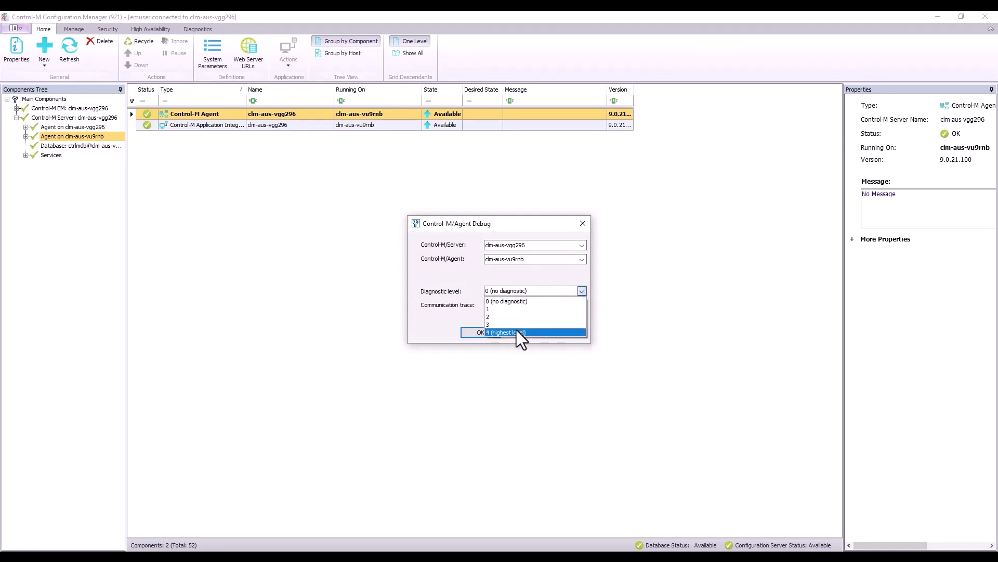
{"action": "left_click", "coordinate": [516, 330]}
{"action": "left_click", "coordinate": [569, 335]}
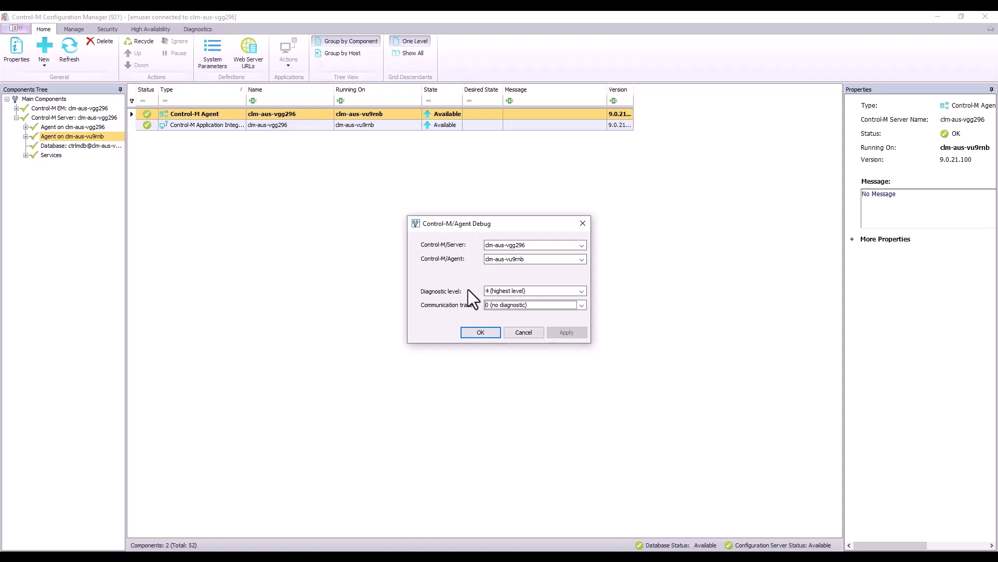
{"action": "left_click", "coordinate": [481, 332]}
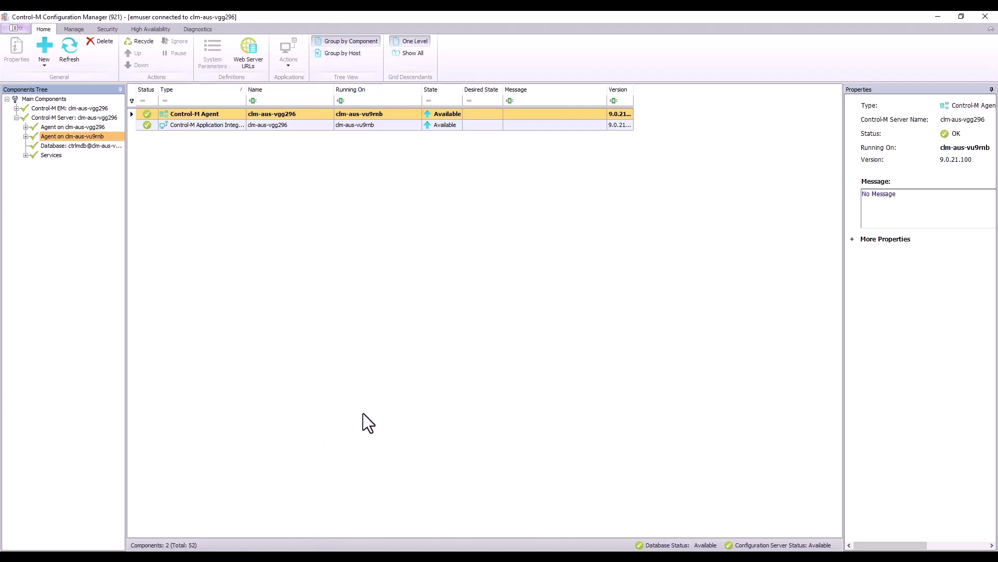
In the Control-M web Configuration, review the debug settings of agent clm-aus-vu9rnb, choose 4 - Detailed diagnostics, and close without applying
{"action": "left_click", "coordinate": [114, 512]}
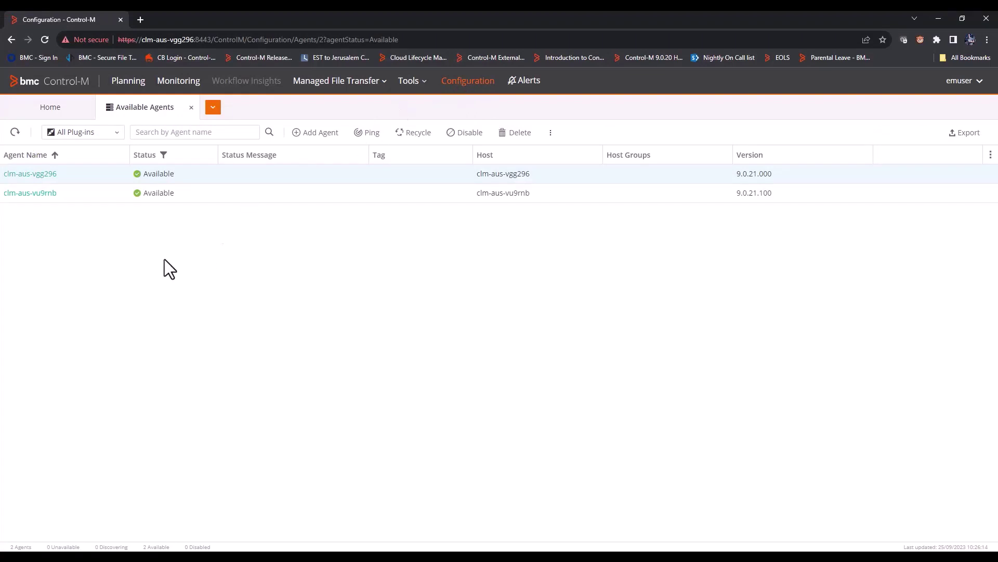
{"action": "right_click", "coordinate": [34, 195]}
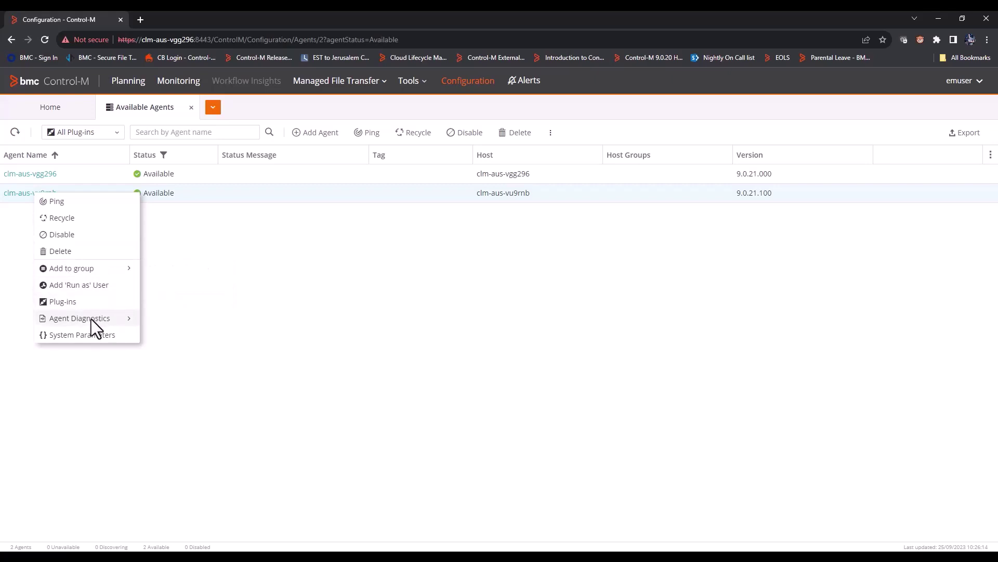
{"action": "mouse_move", "coordinate": [66, 319]}
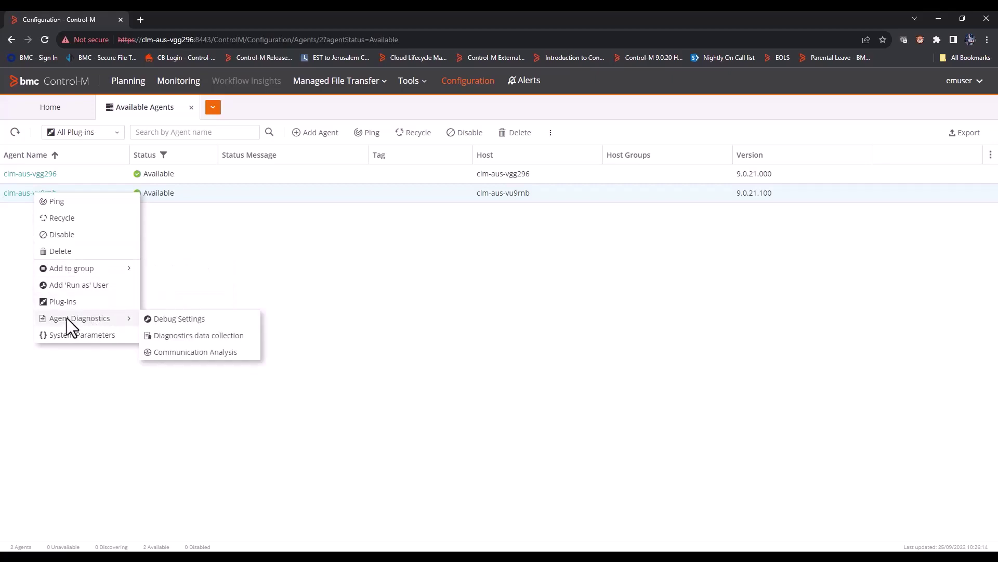
{"action": "left_click", "coordinate": [201, 321]}
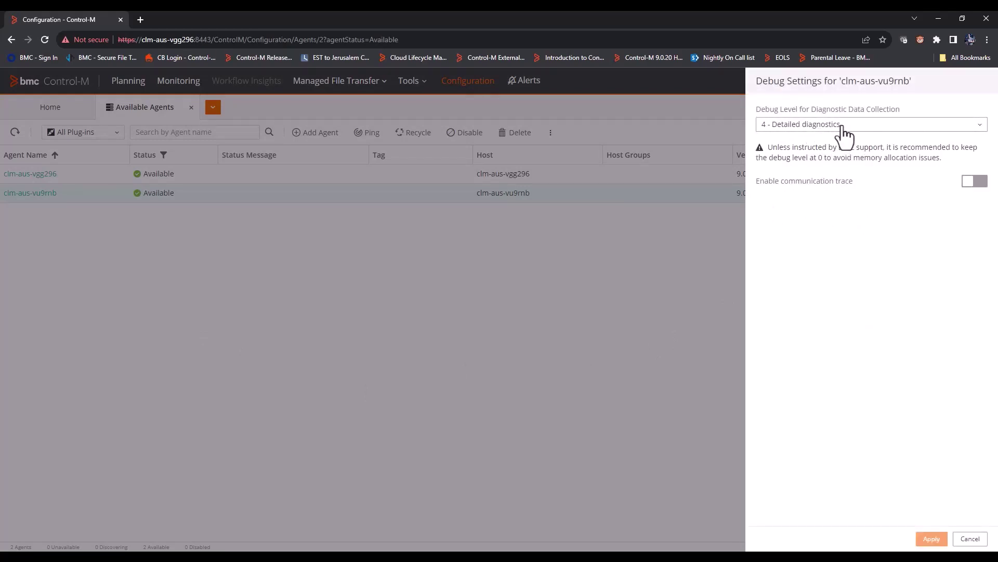
{"action": "left_click", "coordinate": [883, 128]}
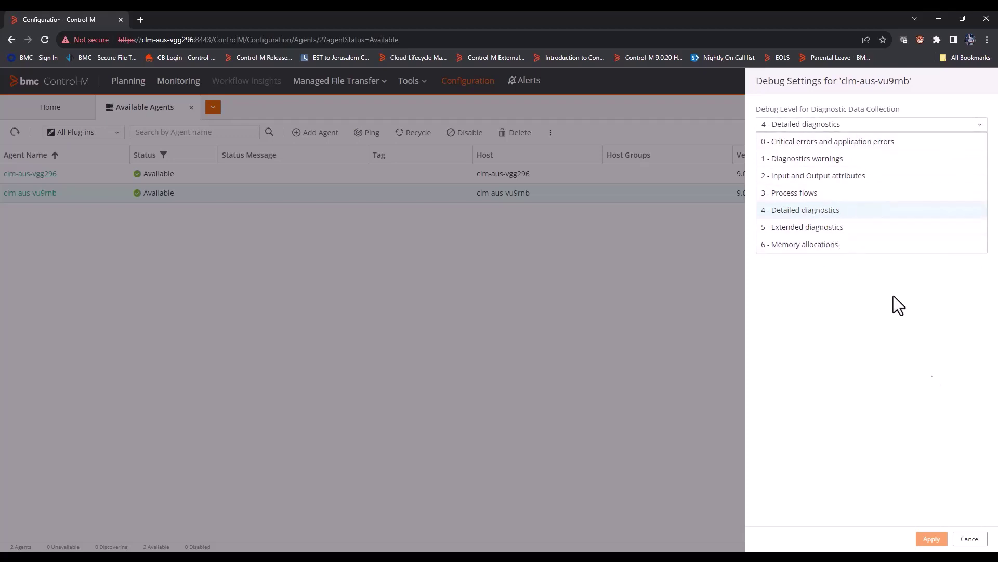
{"action": "left_click", "coordinate": [846, 211]}
{"action": "left_click", "coordinate": [970, 539]}
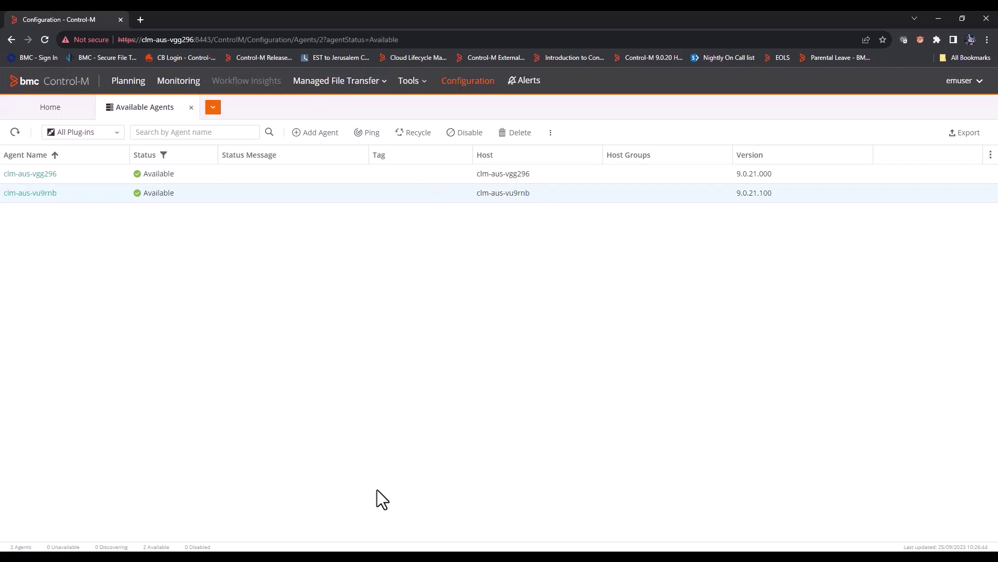
Switch to the agent's terminal session and query its debug level with agdbglvl
{"action": "left_click", "coordinate": [290, 500]}
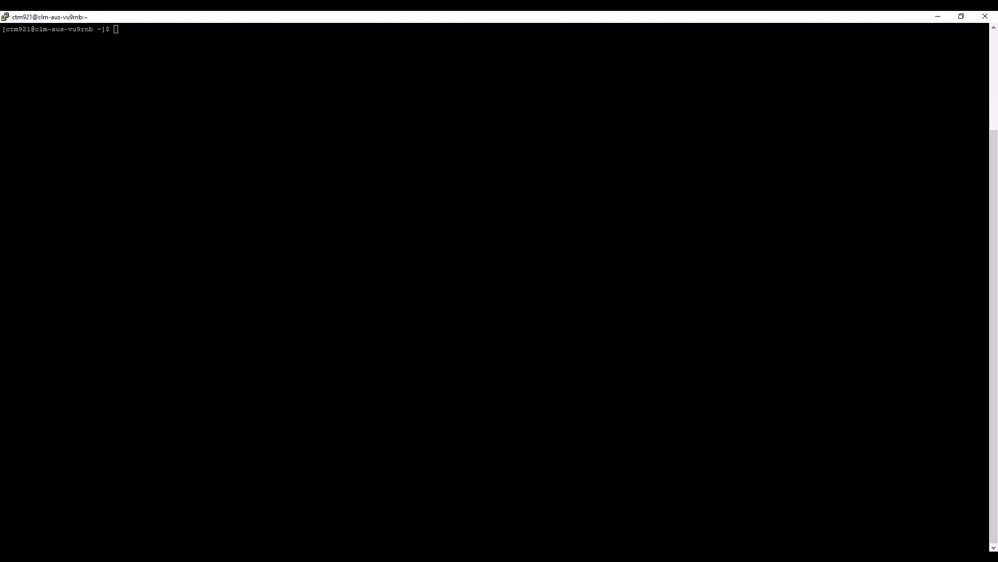
{"action": "type", "text": "ag"}
{"action": "type", "text": "c"}
{"action": "type", "text": "bglvl"}
{"action": "key", "text": "Return"}
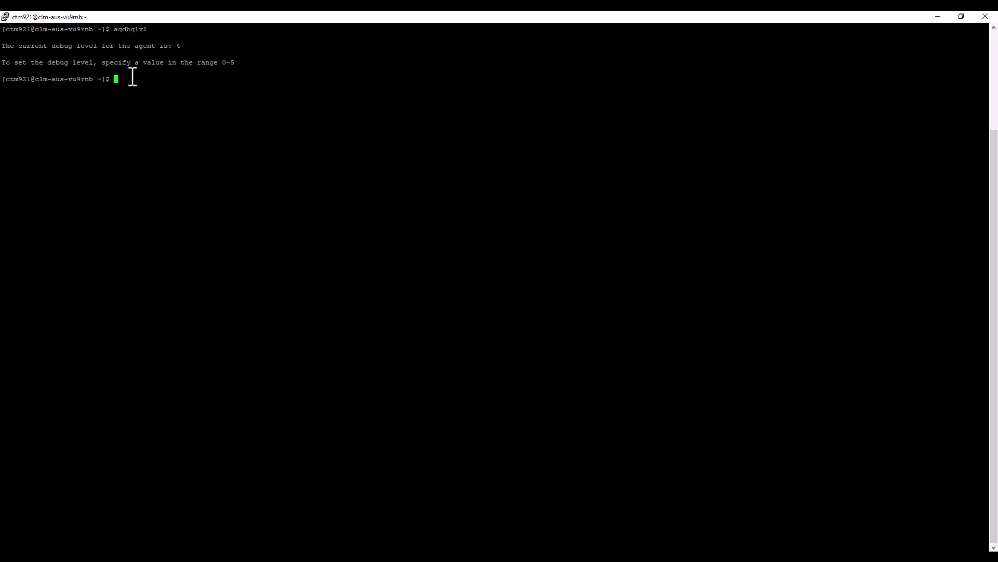
Set the agent's debug level to 4 from the command line with agdbglvl 4
{"action": "key", "text": "Up"}
{"action": "type", "text": "4"}
{"action": "key", "text": "Return"}
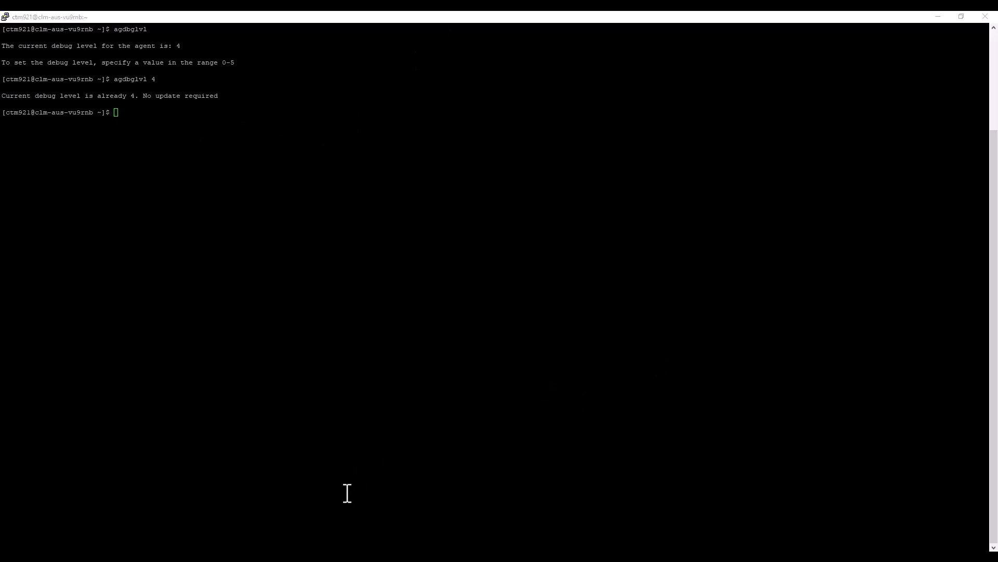
Switch to the Control-M client and order test_job from cwcm_folder
{"action": "mouse_move", "coordinate": [216, 556]}
{"action": "left_click", "coordinate": [216, 519]}
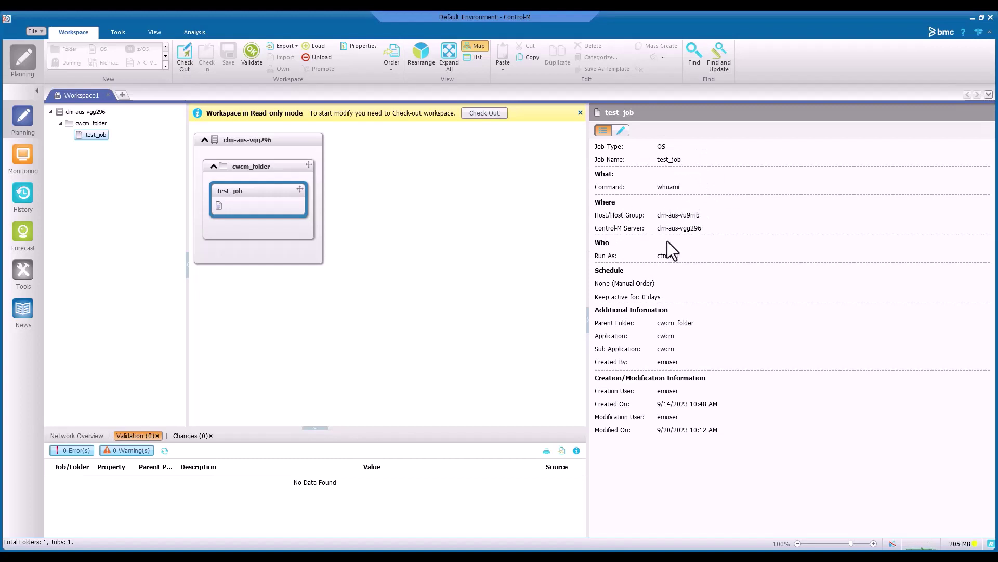
{"action": "right_click", "coordinate": [264, 202]}
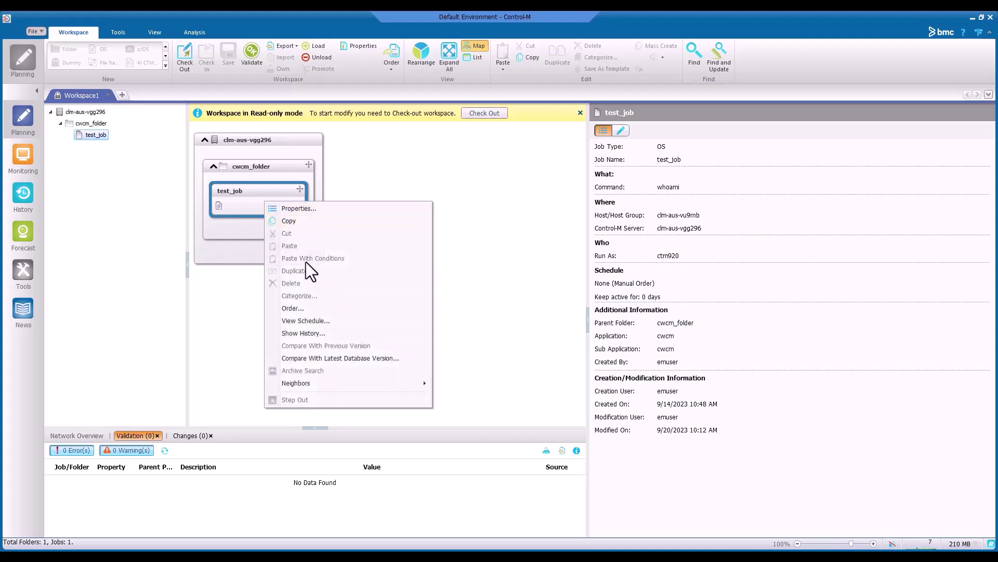
{"action": "left_click", "coordinate": [303, 307]}
{"action": "left_click", "coordinate": [561, 330]}
Go to Monitoring and expand clm-aus-vgg296 and its cwcm folders to select test_job
{"action": "left_click", "coordinate": [24, 156]}
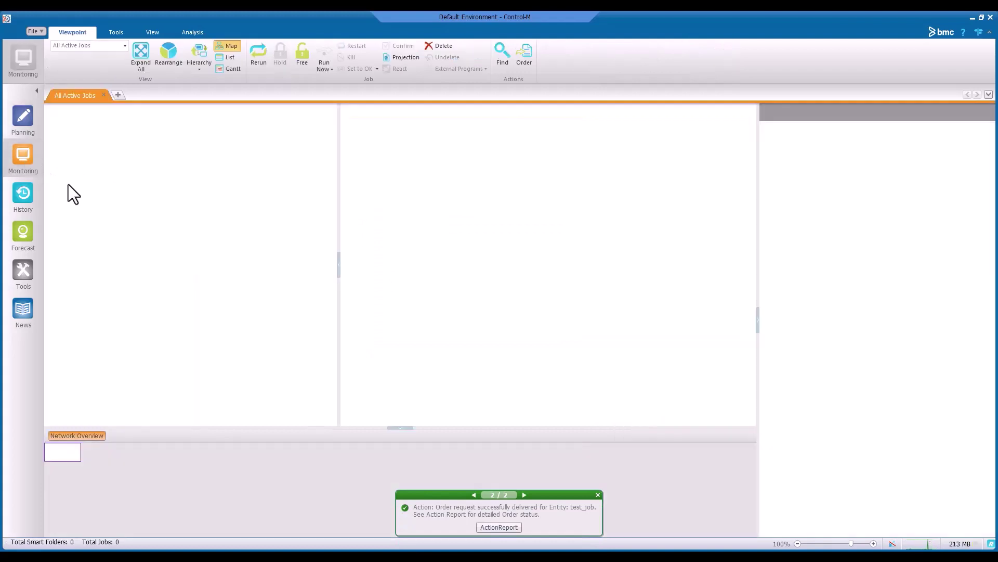
{"action": "left_click", "coordinate": [49, 111]}
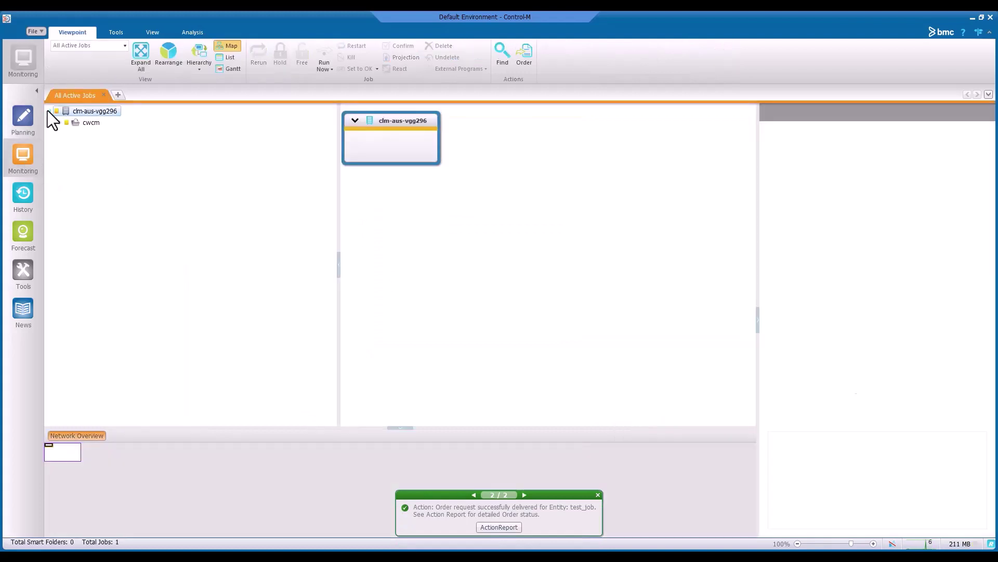
{"action": "left_click", "coordinate": [60, 123]}
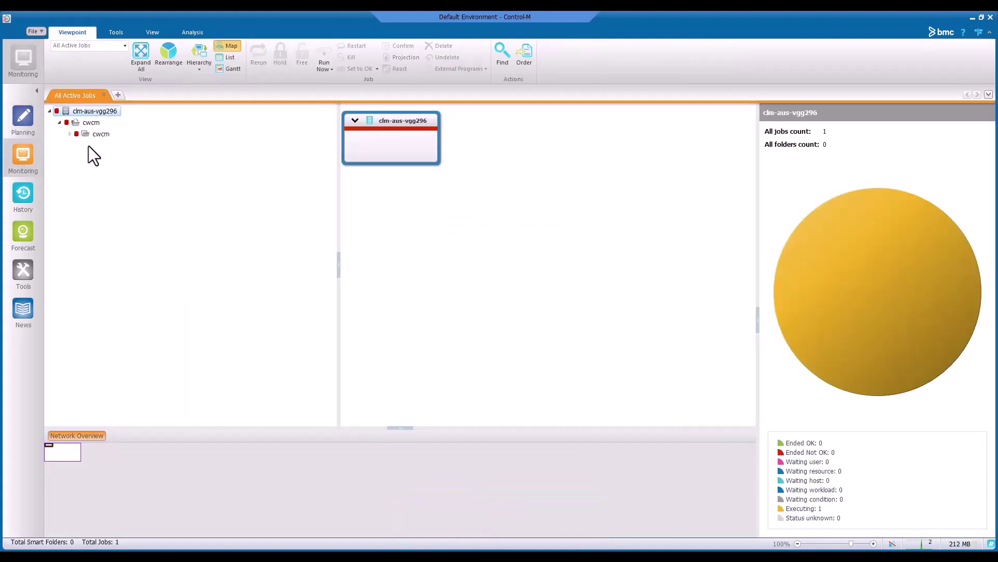
{"action": "left_click", "coordinate": [69, 133]}
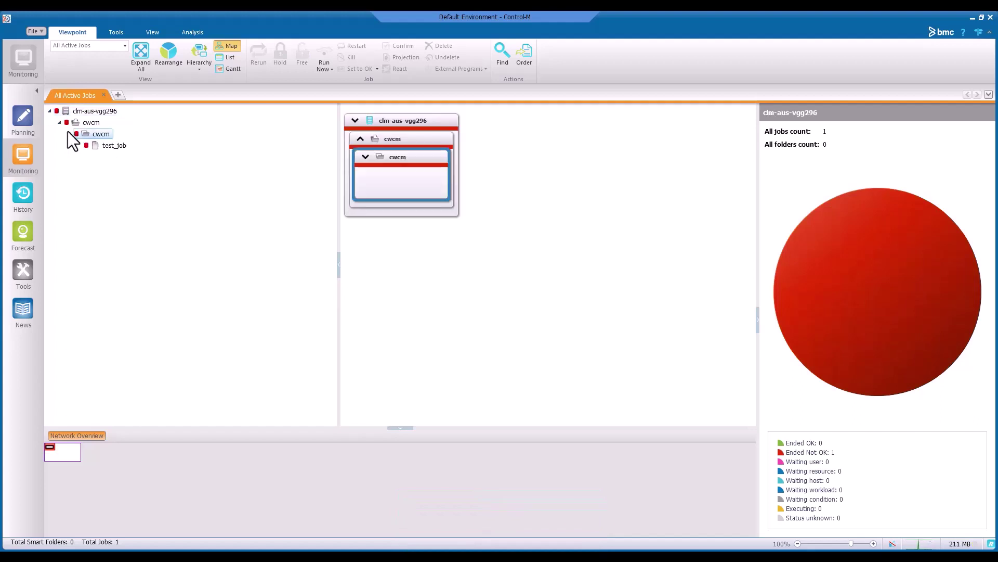
{"action": "left_click", "coordinate": [98, 147]}
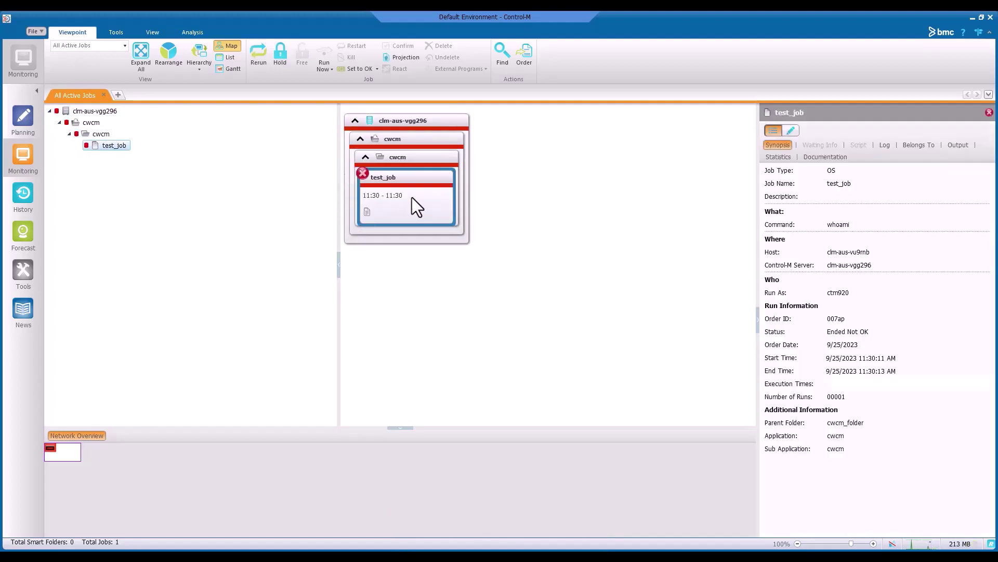
Review the log and then the output of the active test_job
{"action": "right_click", "coordinate": [412, 198]}
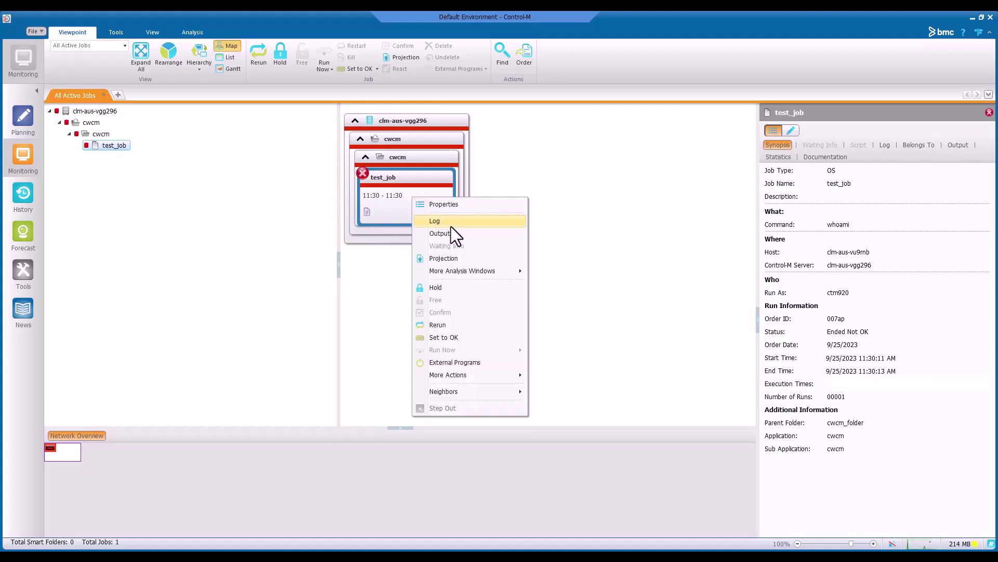
{"action": "left_click", "coordinate": [452, 221]}
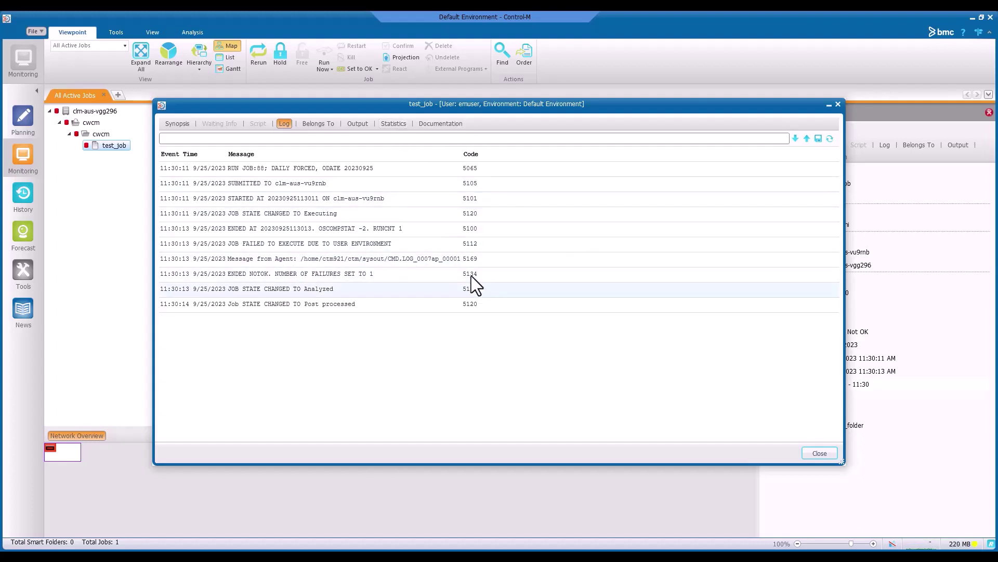
{"action": "left_click", "coordinate": [356, 123]}
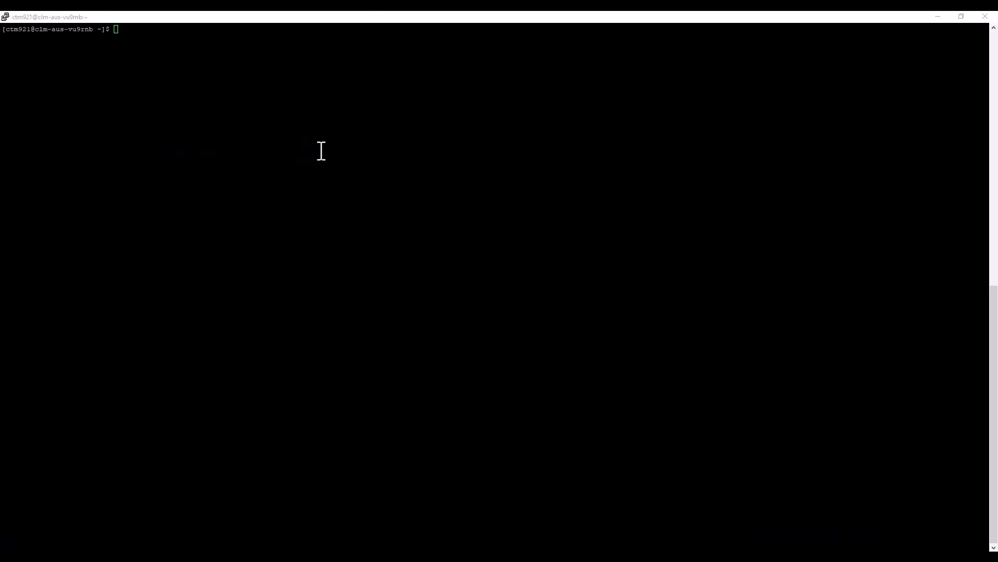
In the agent's terminal session, change to the ctm/proclog directory and list its files with ls -ltr
{"action": "left_click", "coordinate": [245, 155]}
{"action": "type", "text": "cd ctm/procl"}
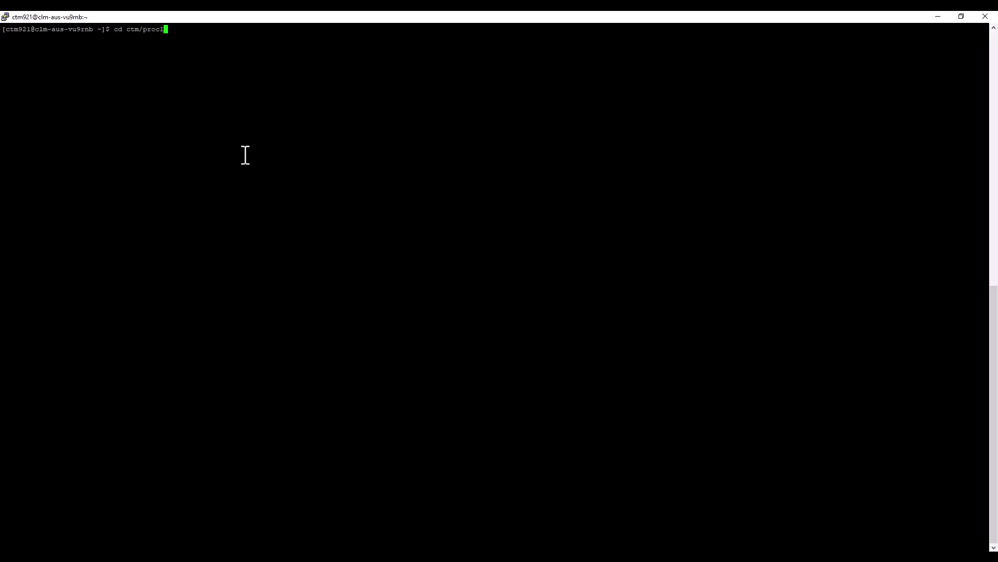
{"action": "key", "text": "Tab"}
{"action": "key", "text": "Return"}
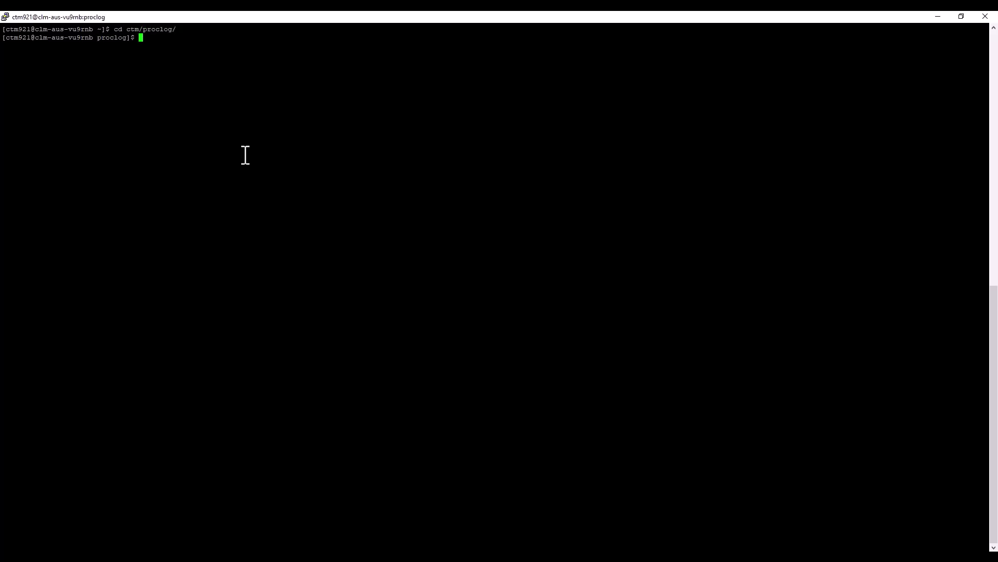
{"action": "type", "text": "ls -ltr"}
{"action": "key", "text": "Return"}
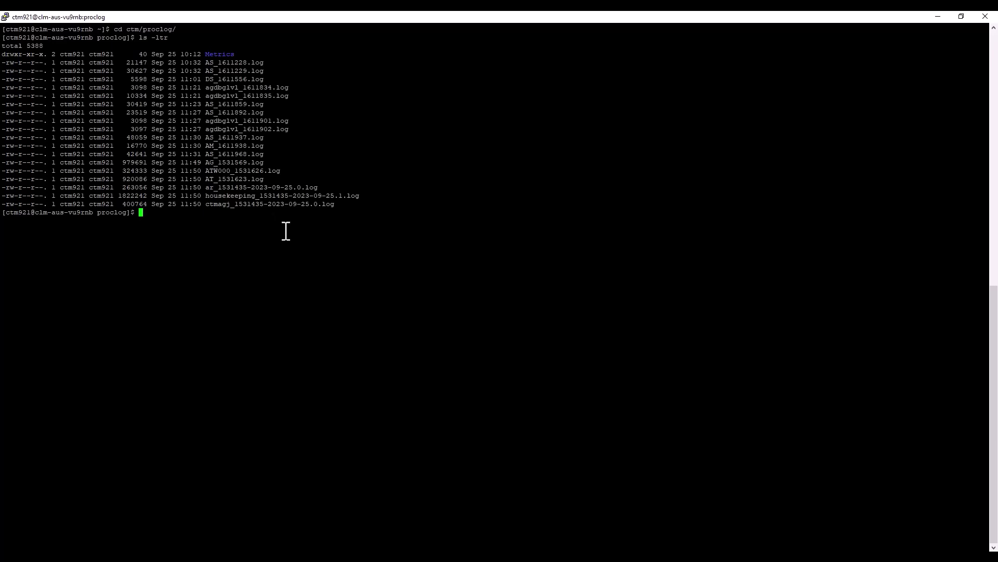
Check the current user with whoami, test su - ctm920 with the account password and whoami, and exit back
{"action": "type", "text": "whoami"}
{"action": "key", "text": "Return"}
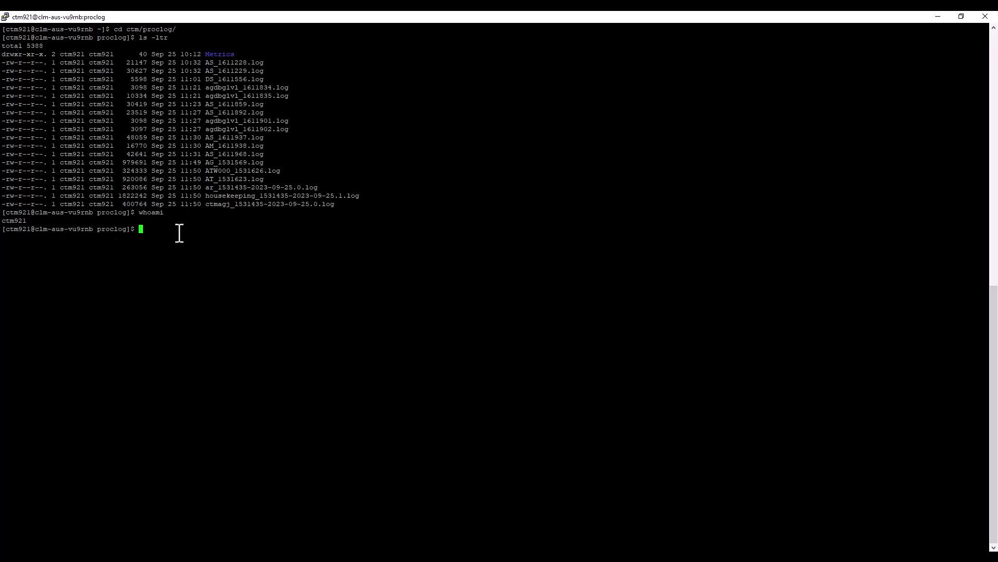
{"action": "type", "text": "su - ctm920"}
{"action": "key", "text": "Return"}
{"action": "key", "text": "Return"}
{"action": "type", "text": "whoami"}
{"action": "key", "text": "Return"}
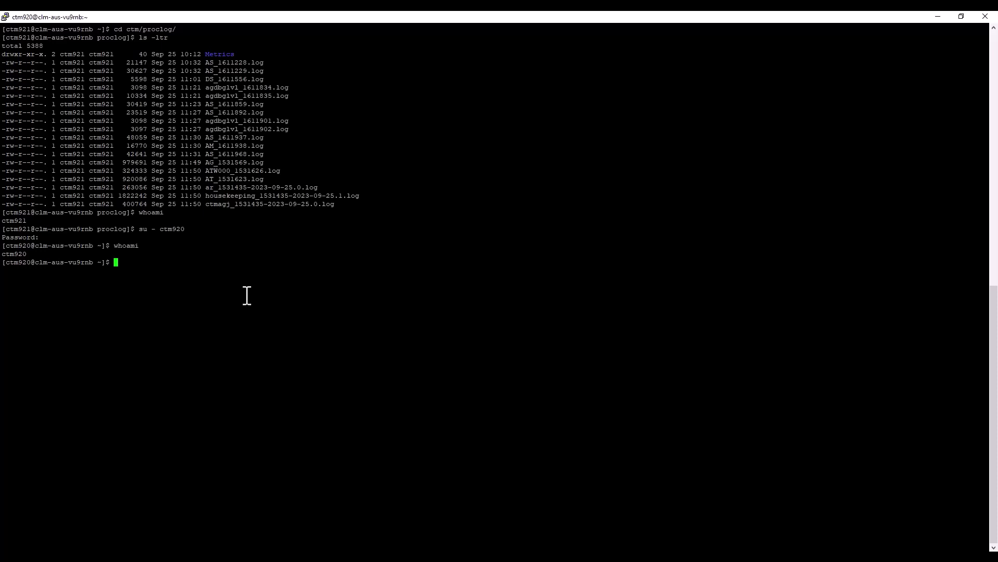
{"action": "type", "text": "exit"}
{"action": "key", "text": "Return"}
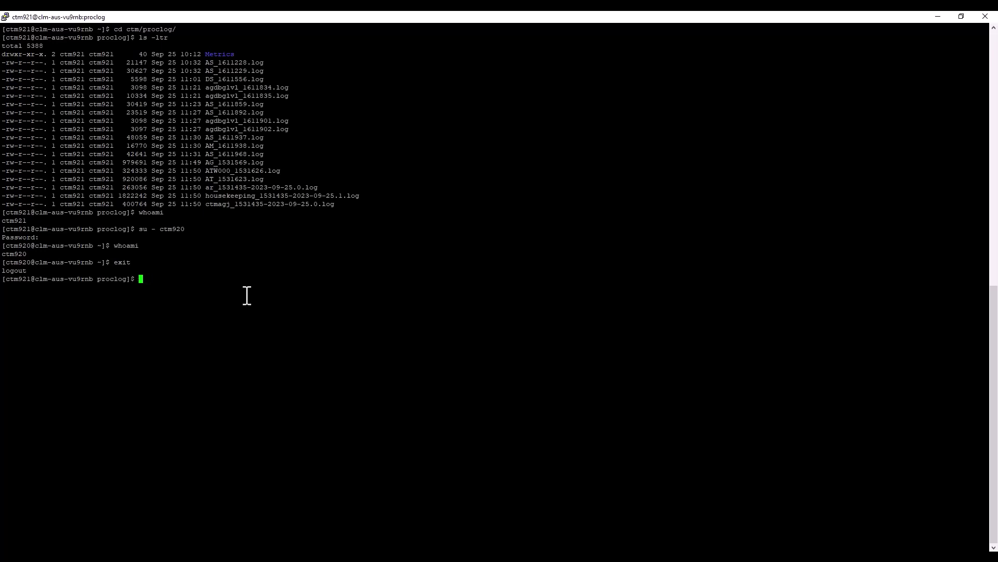
Display AS_1611968.log with cat and examine the job submission error in it
{"action": "double_click", "coordinate": [245, 154]}
{"action": "key", "text": "ctrl+c"}
{"action": "type", "text": "cat"}
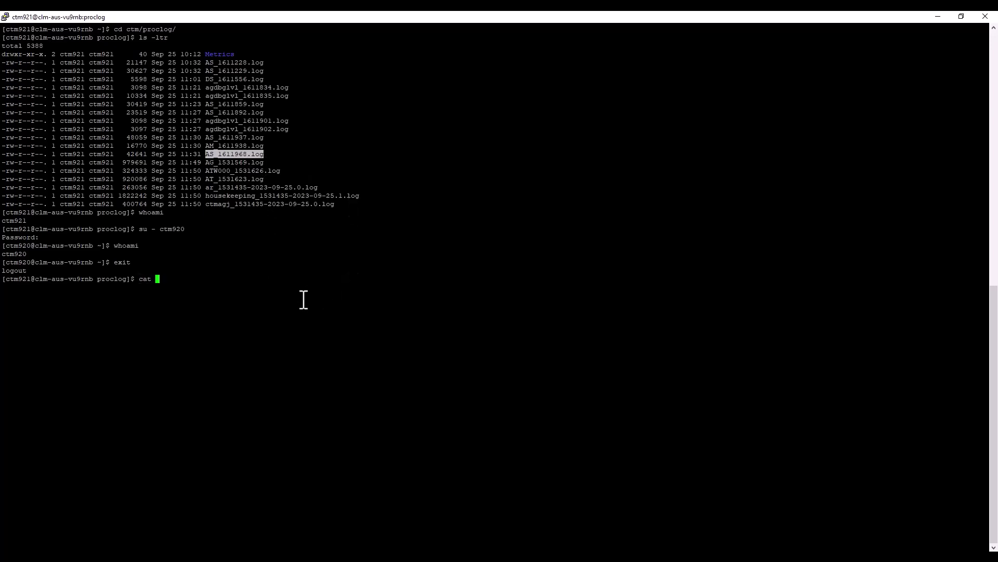
{"action": "right_click", "coordinate": [305, 294]}
{"action": "key", "text": "Return"}
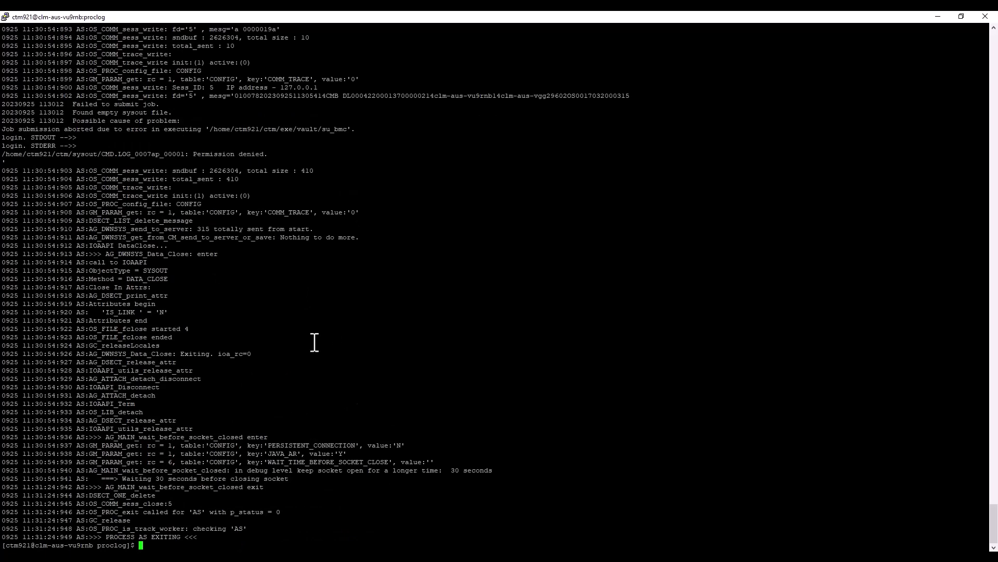
{"action": "scroll", "coordinate": [323, 351], "scroll_direction": "up", "scroll_amount": 20}
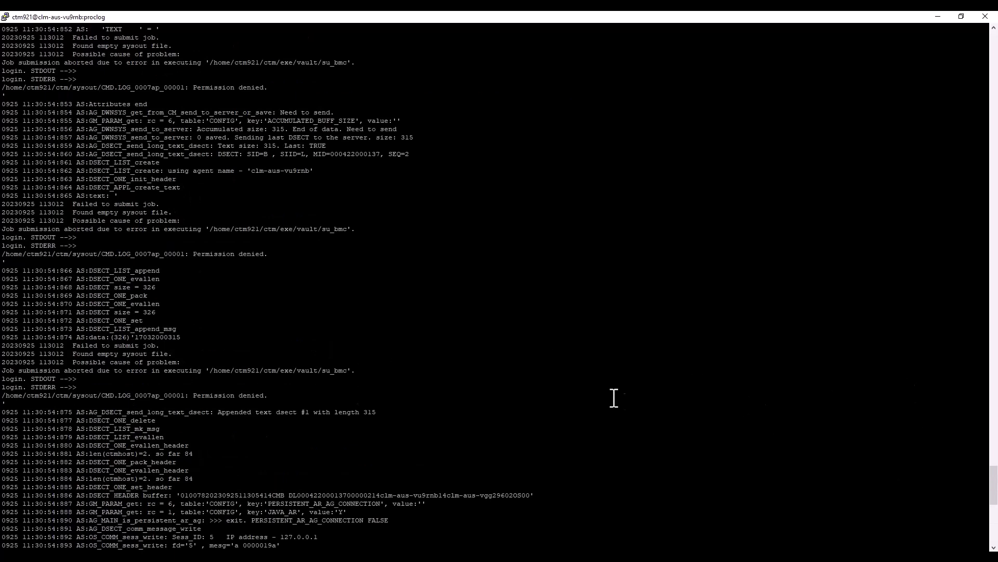
{"action": "scroll", "coordinate": [994, 496], "scroll_direction": "up", "scroll_amount": 4}
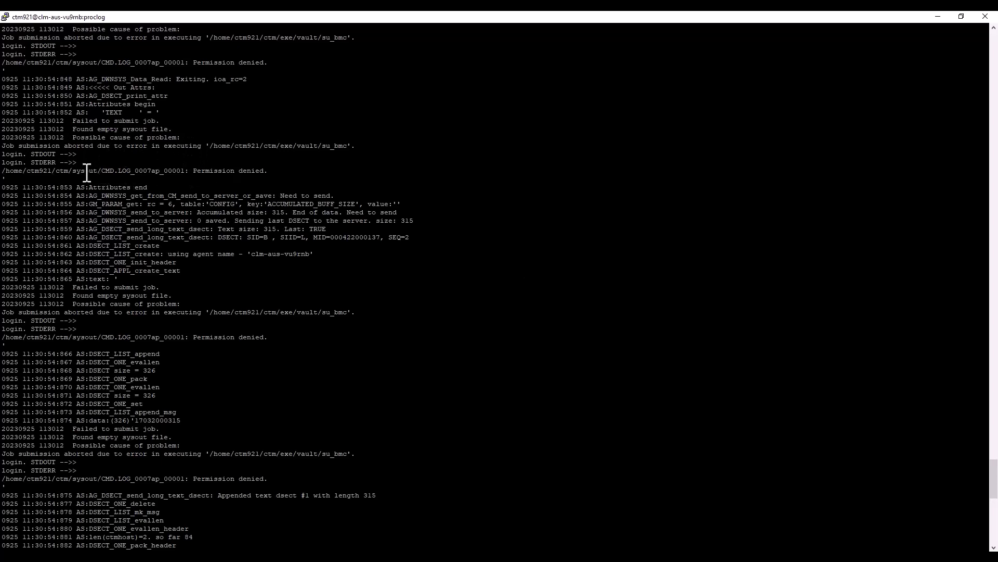
{"action": "left_click_drag", "start_coordinate": [210, 171], "coordinate": [266, 170]}
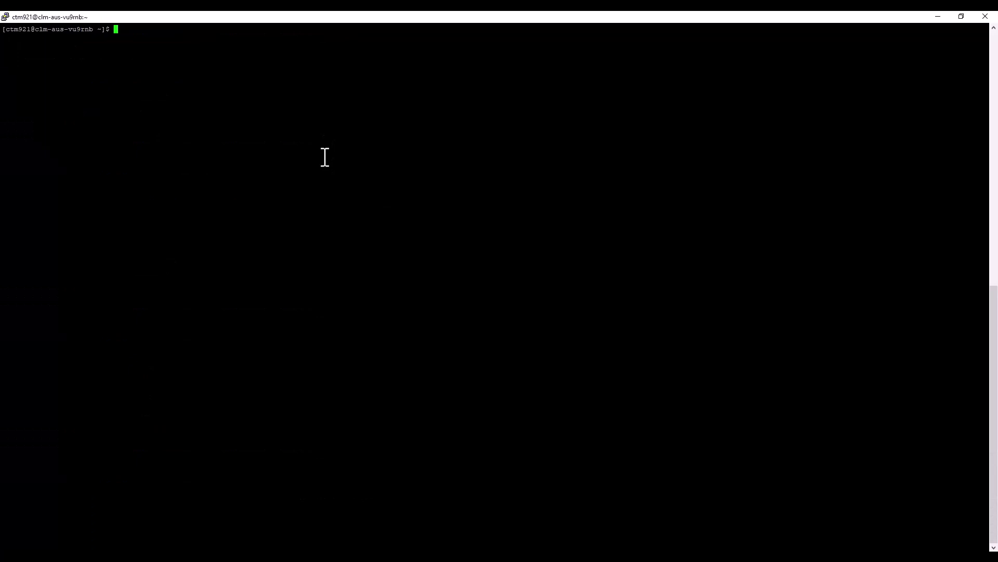
Switch to user ctm920 from the home directory with su - ctm920, entering the account password
{"action": "type", "text": "su - ctm920"}
{"action": "key", "text": "Return"}
{"action": "key", "text": "Return"}
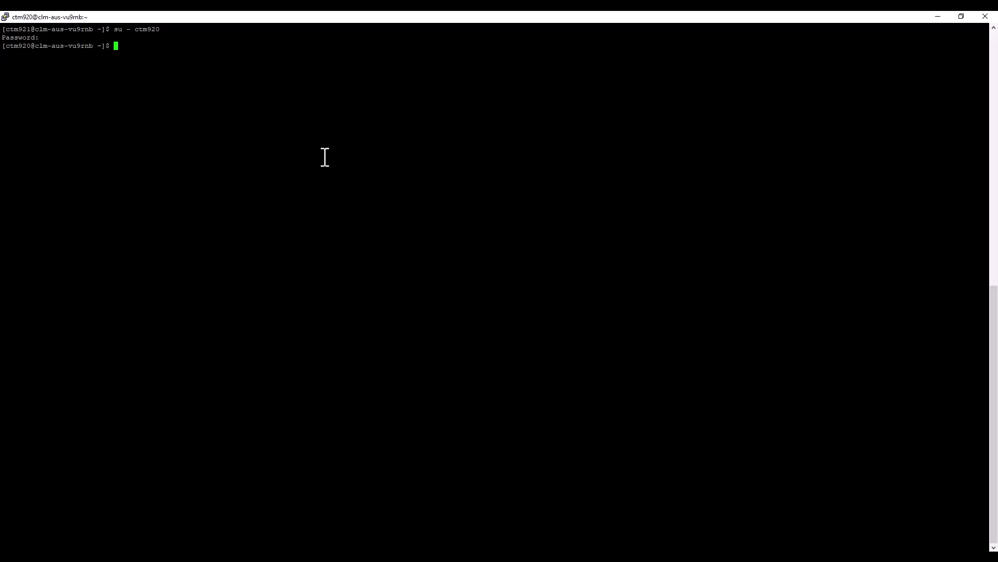
As ctm920, change to /home/ctm921/ and try to enter its ctm directory
{"action": "type", "text": "c"}
{"action": "type", "text": "d "}
{"action": "type", "text": "/home"}
{"action": "type", "text": "/ctm921"}
{"action": "type", "text": "/"}
{"action": "type", "text": "ctm"}
{"action": "key", "text": "BackSpace"}
{"action": "key", "text": "BackSpace"}
{"action": "key", "text": "BackSpace"}
{"action": "key", "text": "Return"}
{"action": "type", "text": "cd ctm"}
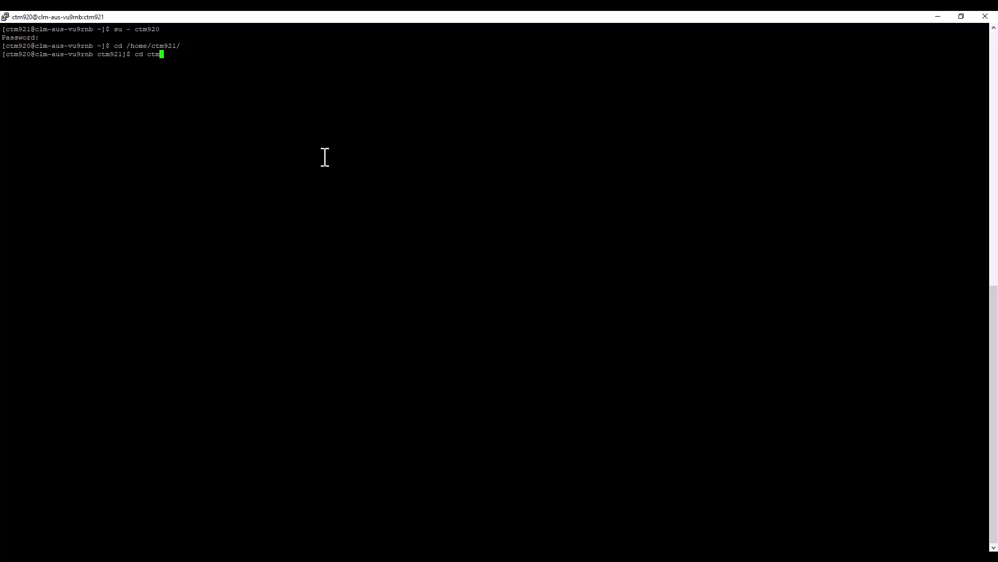
{"action": "key", "text": "Return"}
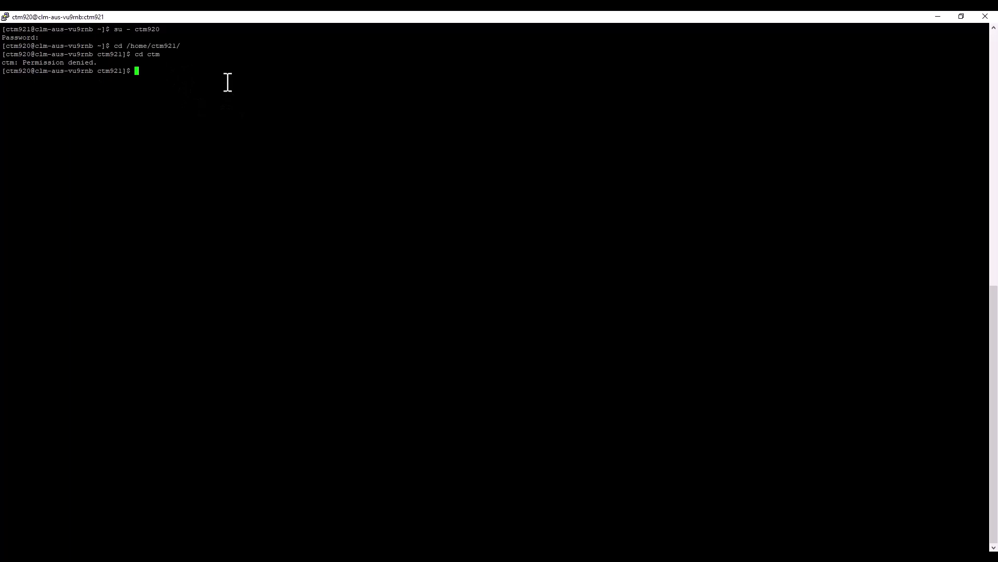
Exit the ctm920 login and print the agent account's working directory with pwd
{"action": "type", "text": "exit"}
{"action": "key", "text": "Return"}
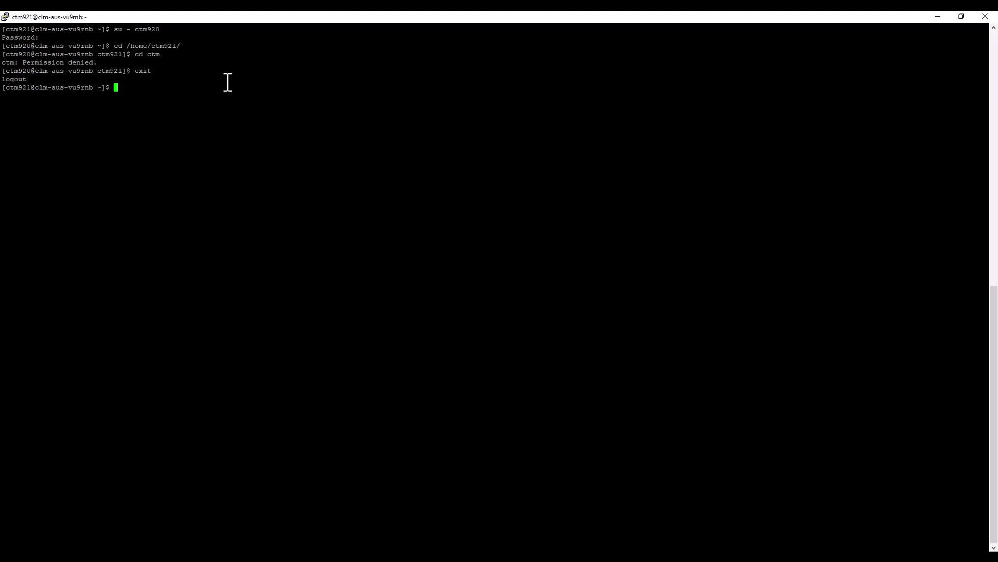
{"action": "type", "text": "pwd"}
{"action": "key", "text": "Return"}
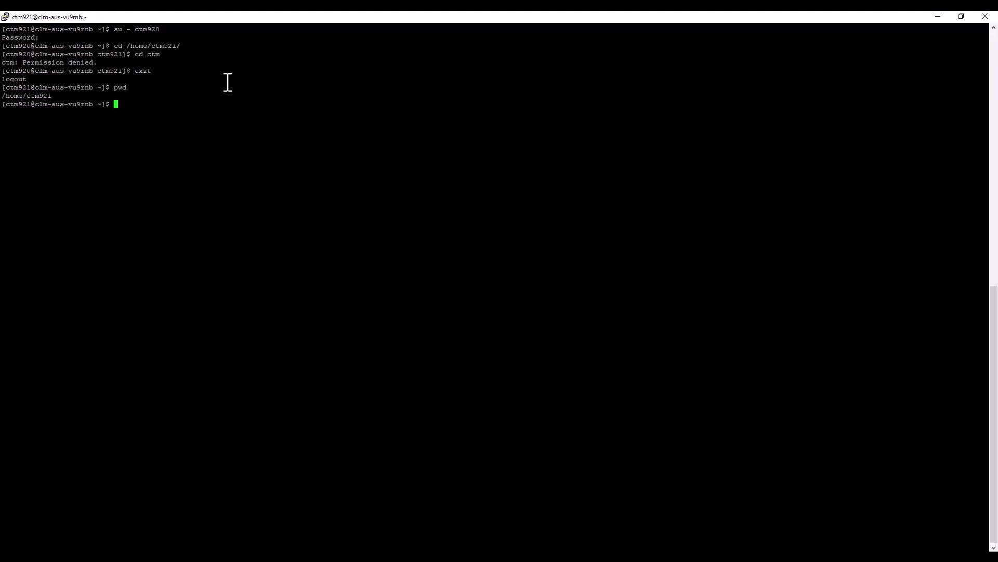
List the agent's home directory with ll and examine the permissions of the ctm directory
{"action": "type", "text": "cd"}
{"action": "key", "text": "BackSpace"}
{"action": "key", "text": "BackSpace"}
{"action": "type", "text": "ll"}
{"action": "key", "text": "Return"}
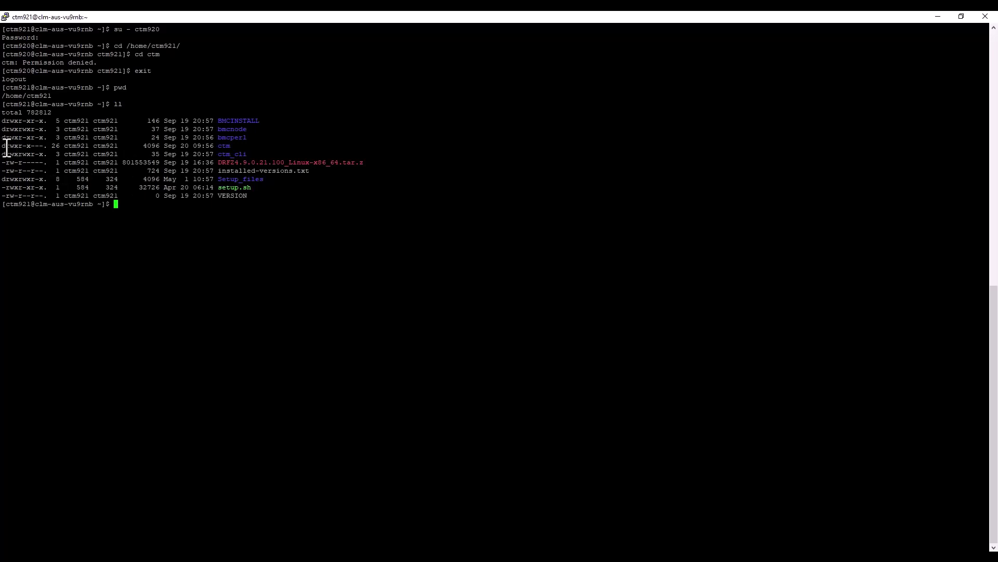
{"action": "left_click_drag", "start_coordinate": [4, 146], "coordinate": [72, 154]}
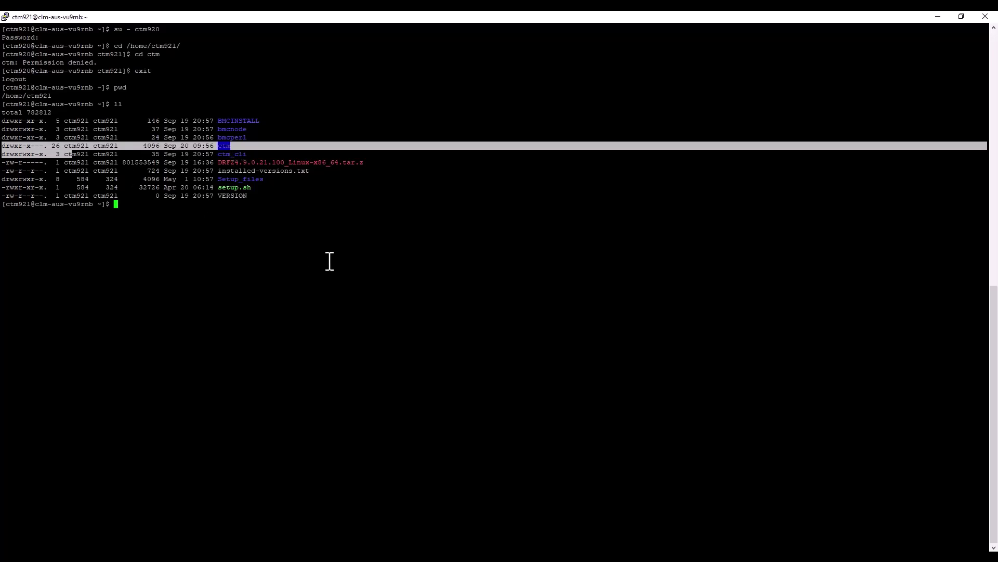
{"action": "left_click", "coordinate": [318, 226]}
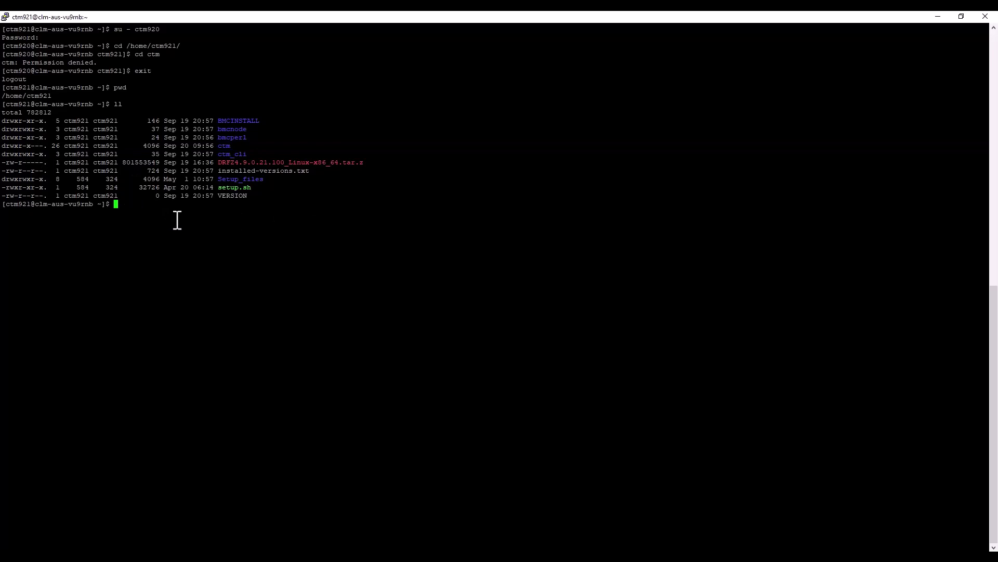
Set the permissions of the ctm directory to 755 with chmod
{"action": "type", "text": "chmod 755"}
{"action": "double_click", "coordinate": [224, 146]}
{"action": "right_click", "coordinate": [350, 230]}
{"action": "key", "text": "Return"}
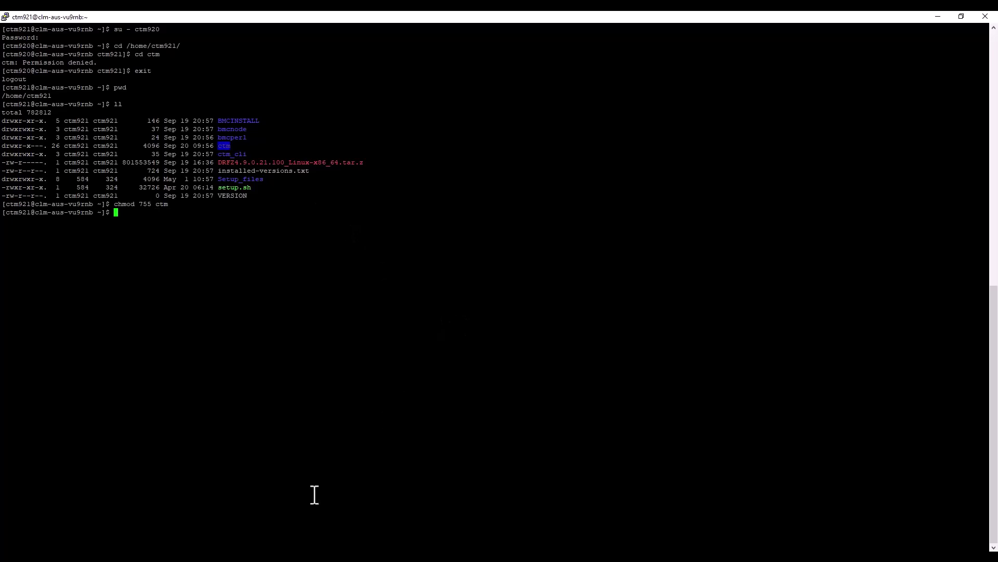
Switch back to the Control-M client, close the test_job details window, and rerun test_job
{"action": "mouse_move", "coordinate": [217, 557]}
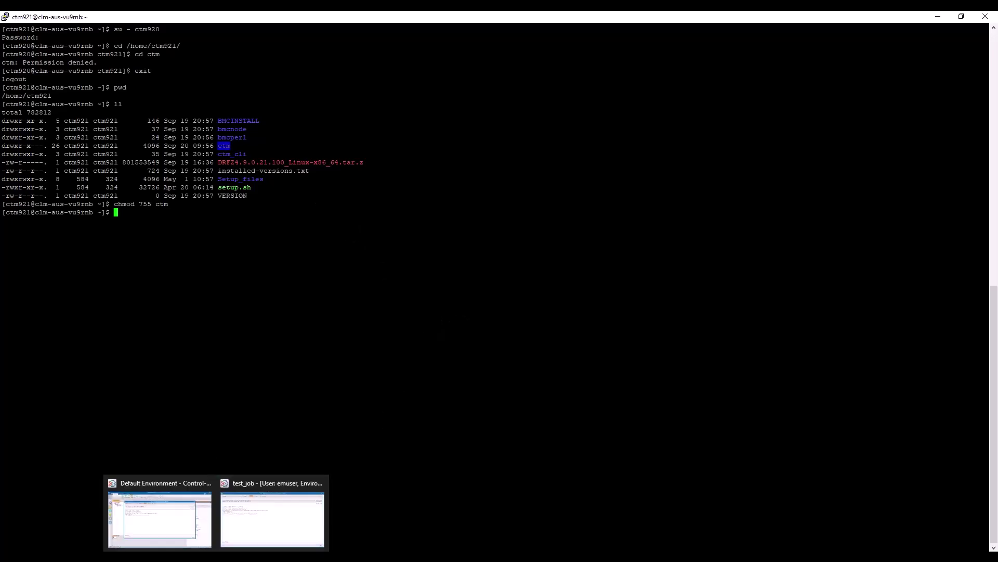
{"action": "left_click", "coordinate": [196, 535]}
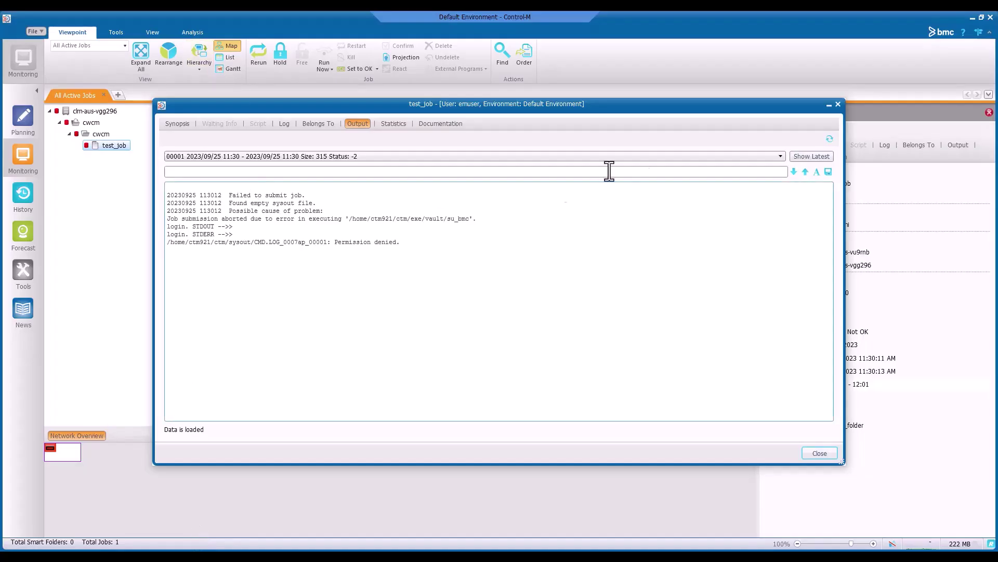
{"action": "left_click", "coordinate": [838, 104]}
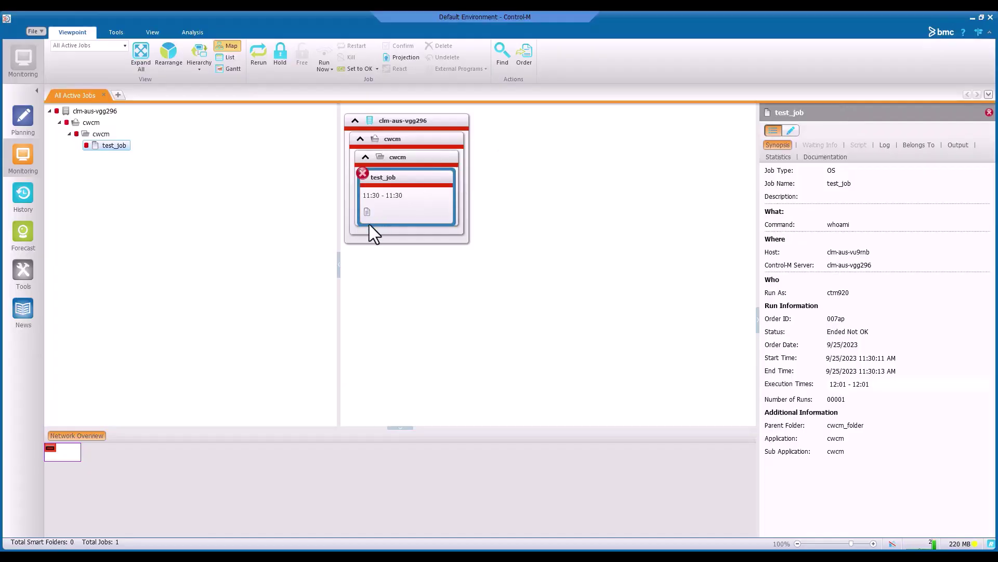
{"action": "right_click", "coordinate": [399, 199]}
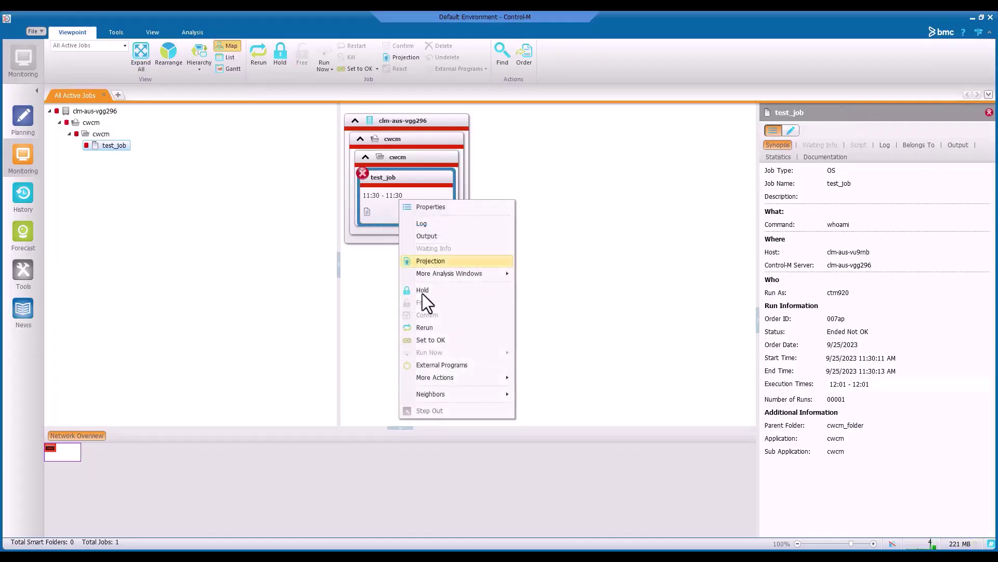
{"action": "left_click", "coordinate": [429, 328]}
{"action": "left_click", "coordinate": [572, 308]}
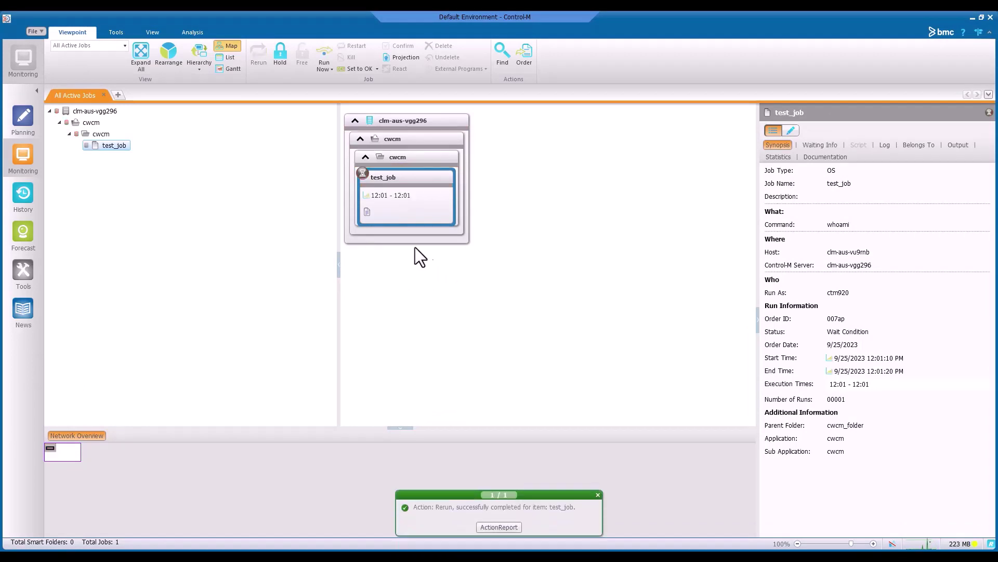
Review the log and output of the rerun test_job
{"action": "right_click", "coordinate": [413, 200]}
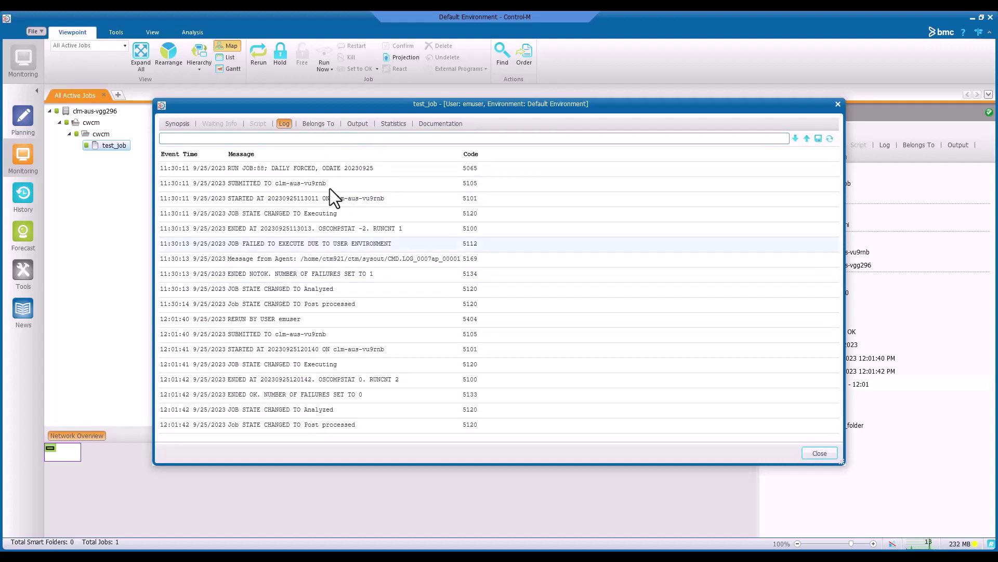
{"action": "left_click", "coordinate": [356, 123]}
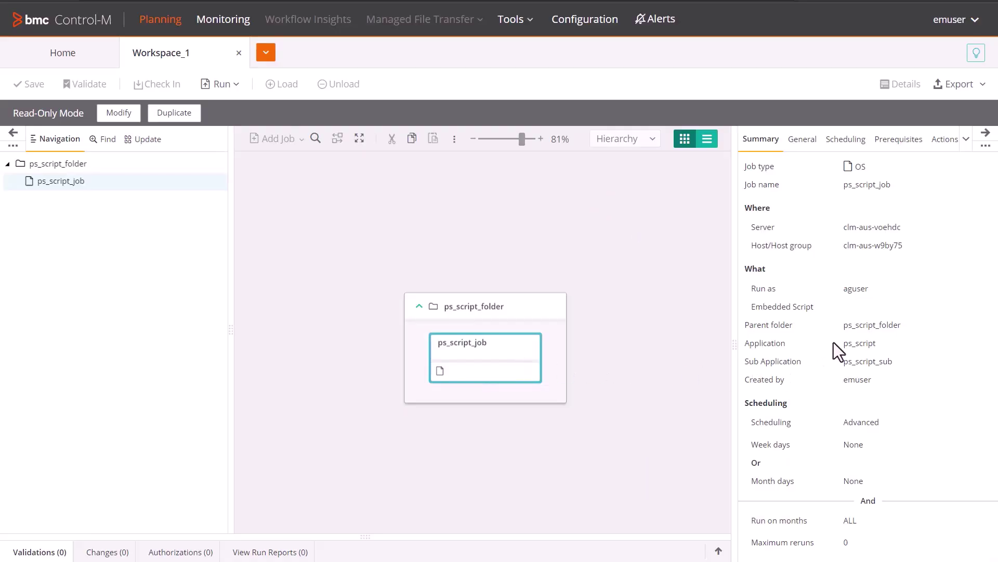
Examine the general properties of ps_script_job, including its host, run-as account, embedded PowerShell script and file name
{"action": "left_click", "coordinate": [804, 144]}
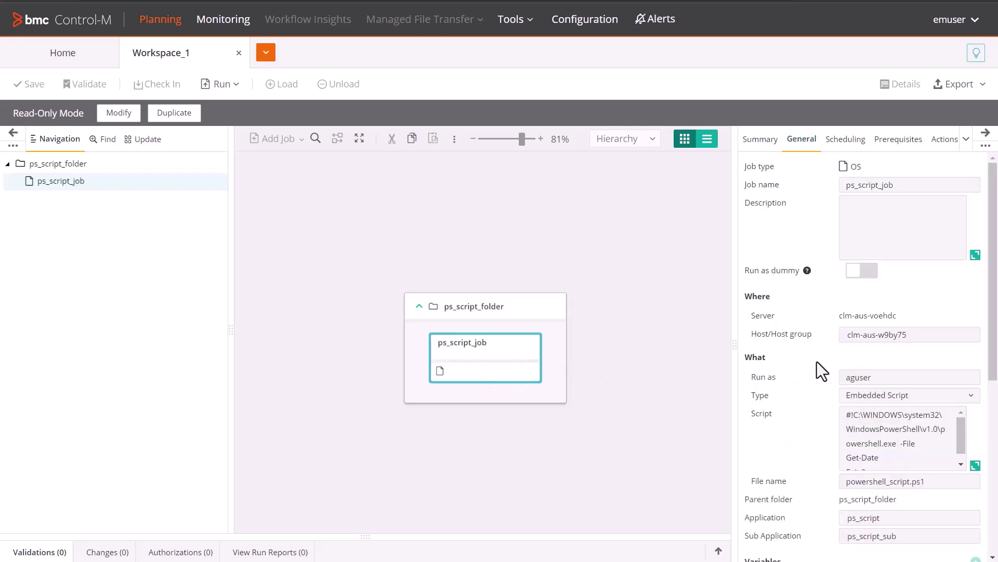
{"action": "scroll", "coordinate": [832, 391], "scroll_direction": "down", "scroll_amount": 3}
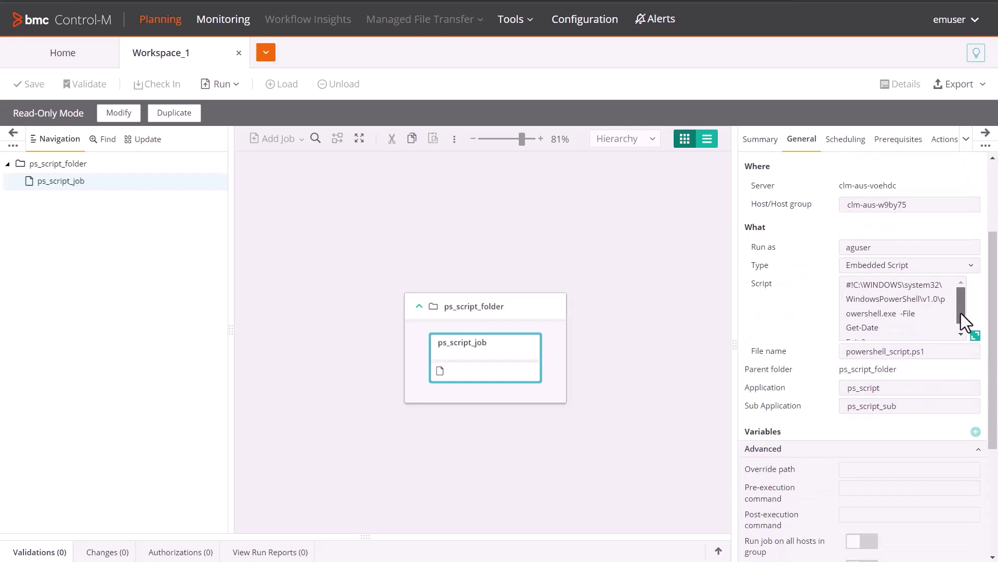
{"action": "left_click_drag", "start_coordinate": [961, 313], "coordinate": [960, 326]}
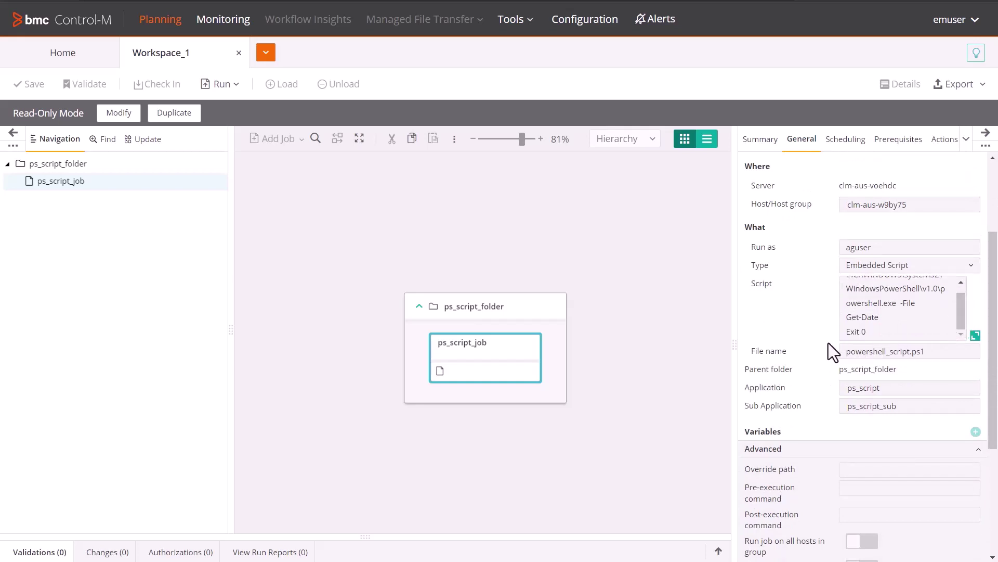
{"action": "scroll", "coordinate": [829, 342], "scroll_direction": "up", "scroll_amount": 3}
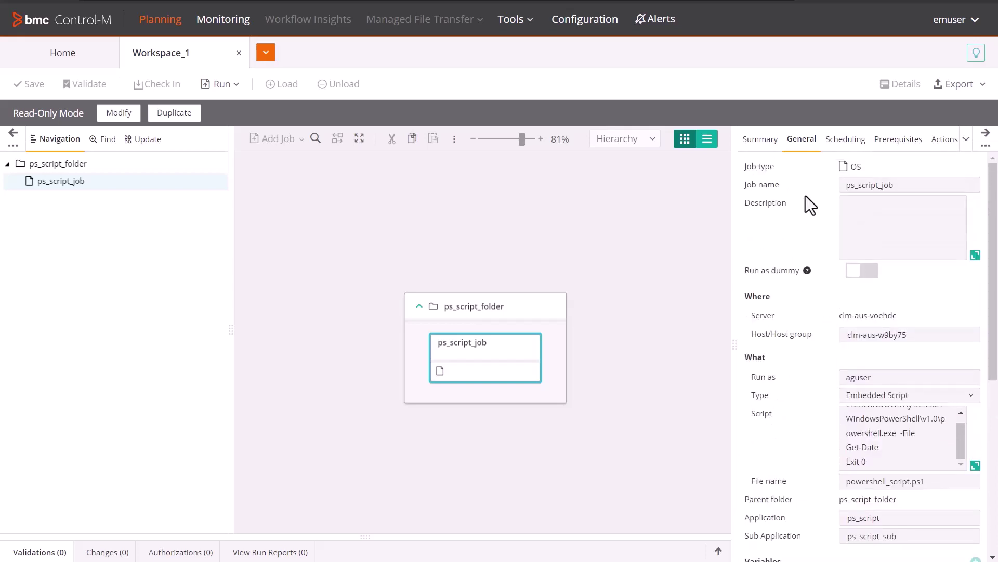
Run the ps_script_folder workspace for the current working date, ignoring scheduling criteria and running as an independent flow
{"action": "left_click", "coordinate": [222, 85]}
{"action": "left_click", "coordinate": [241, 107]}
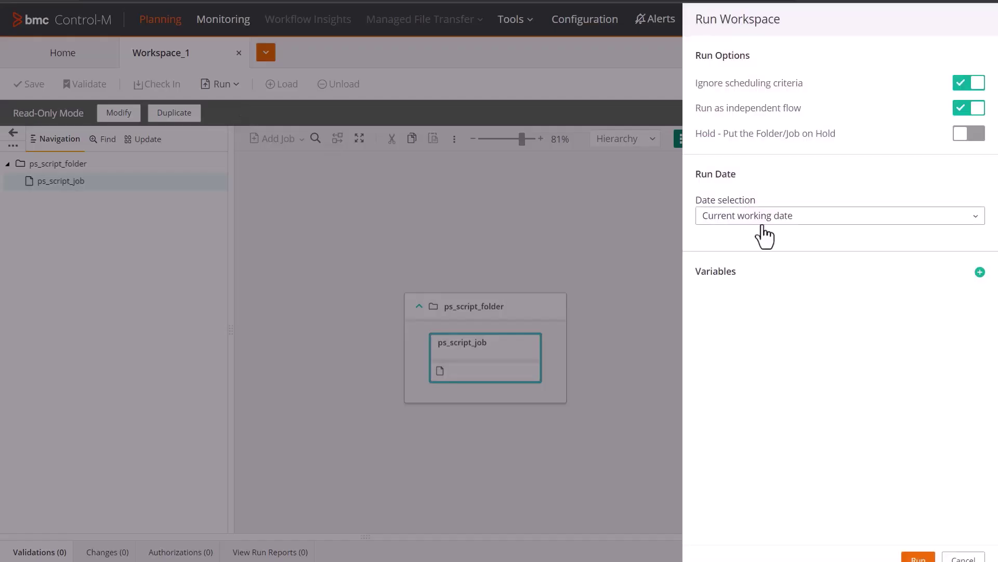
{"action": "left_click", "coordinate": [917, 558]}
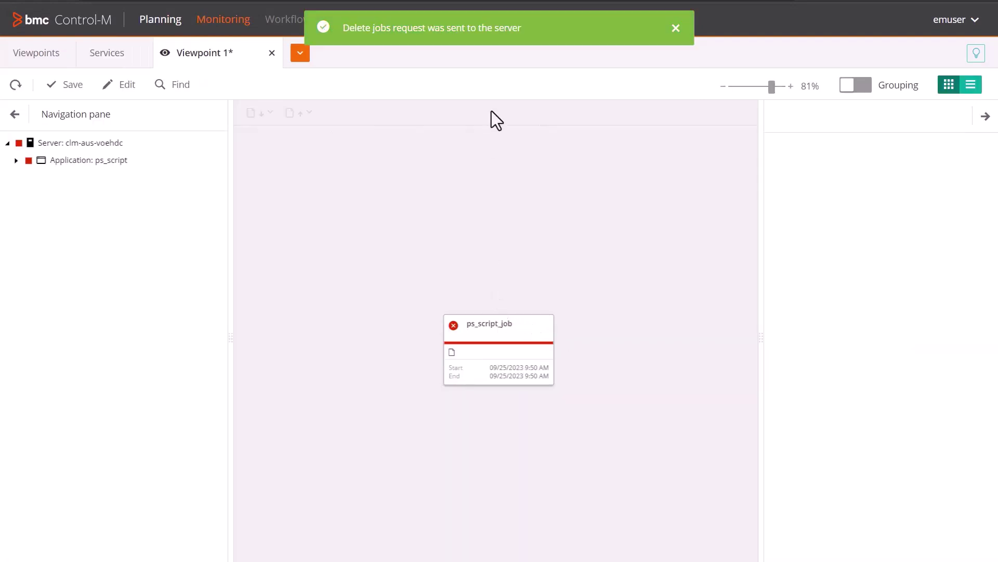
Widen the details of ps_script_job in the monitoring viewpoint and examine its log, output and summary for the failure cause
{"action": "left_click", "coordinate": [520, 332]}
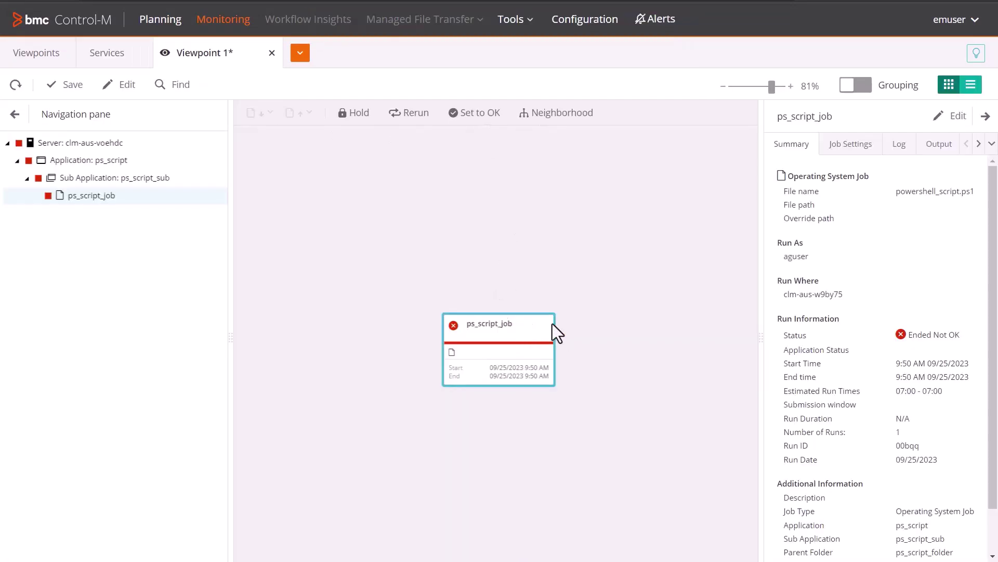
{"action": "left_click_drag", "start_coordinate": [757, 194], "coordinate": [574, 272]}
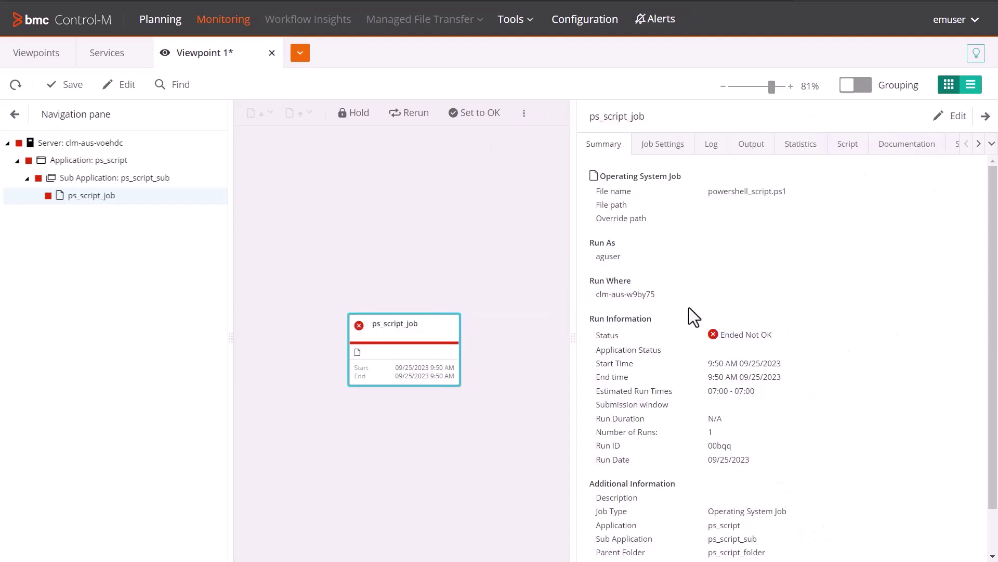
{"action": "left_click", "coordinate": [713, 148]}
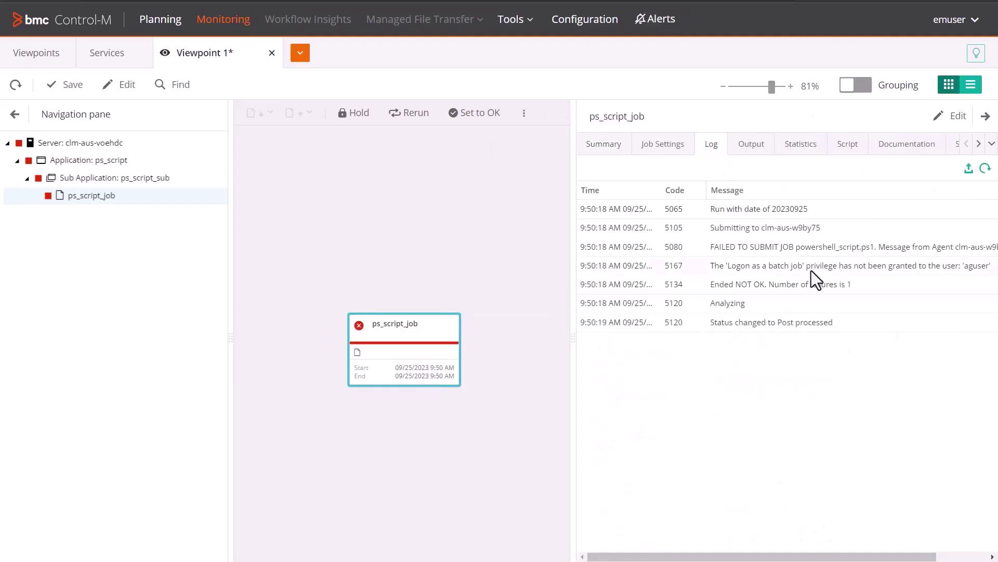
{"action": "mouse_move", "coordinate": [801, 557]}
{"action": "left_mouse_down"}
{"action": "mouse_move", "coordinate": [850, 559]}
{"action": "mouse_move", "coordinate": [787, 557]}
{"action": "left_mouse_up"}
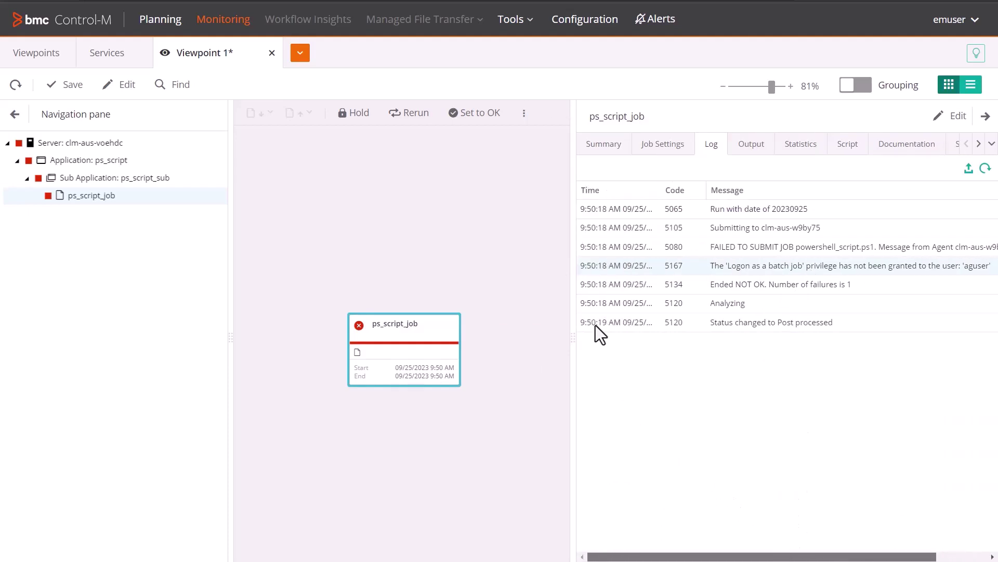
{"action": "left_click", "coordinate": [751, 150]}
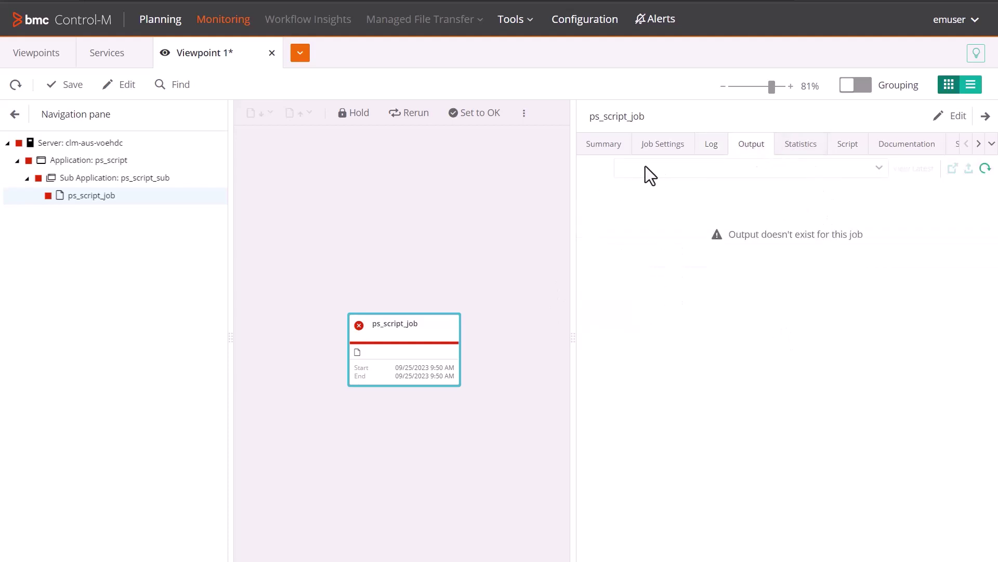
{"action": "left_click", "coordinate": [601, 147]}
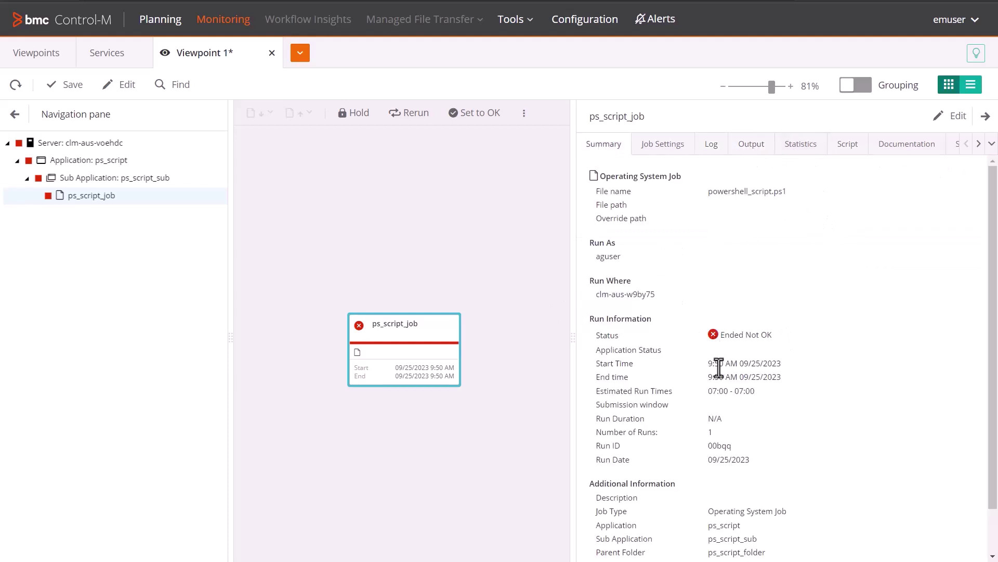
{"action": "left_click", "coordinate": [716, 150]}
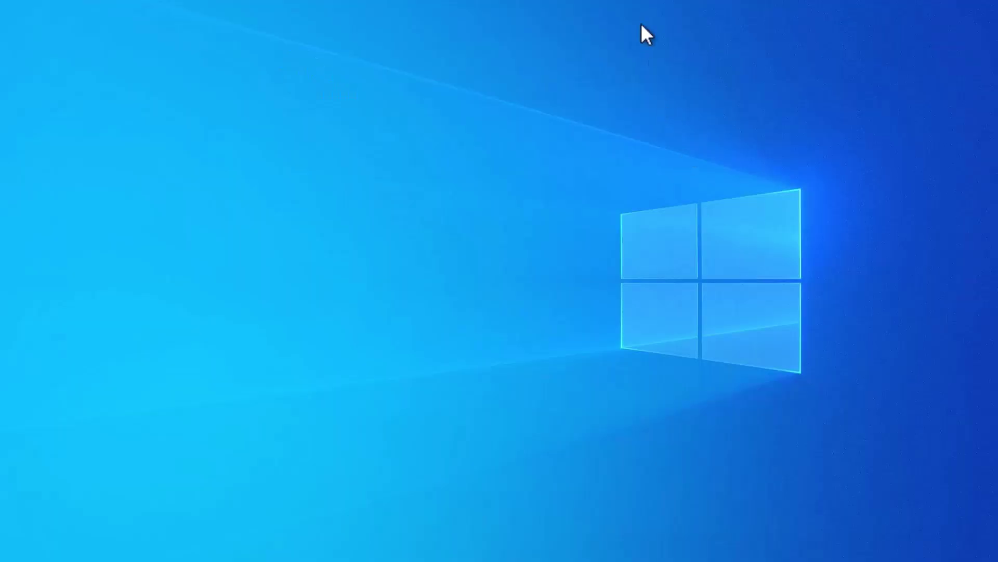
Check which account the Control-M Agent service logs on as in Windows Services, then cancel its properties
{"action": "key", "text": "super"}
{"action": "type", "text": "services"}
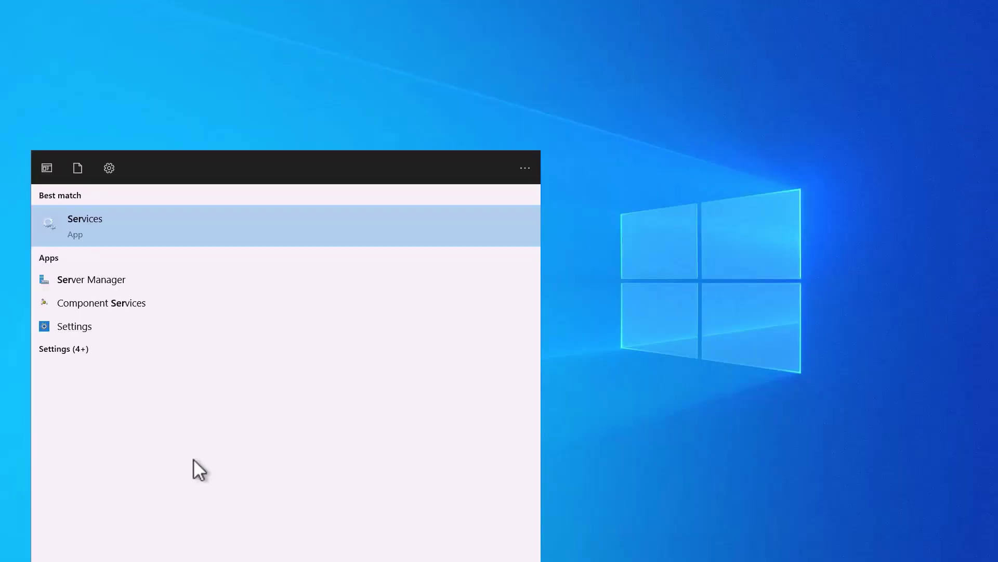
{"action": "key", "text": "Return"}
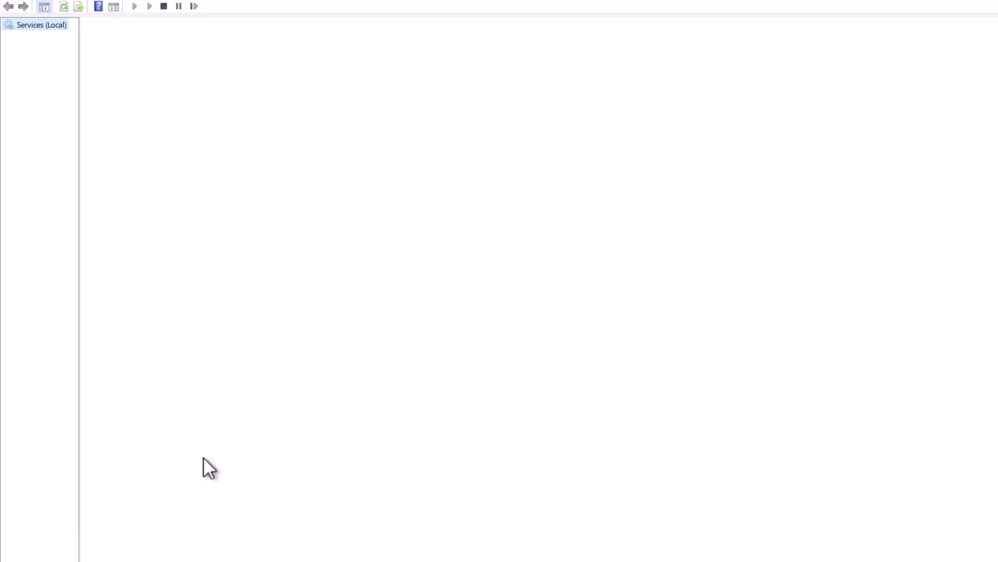
{"action": "double_click", "coordinate": [292, 440]}
{"action": "left_click", "coordinate": [420, 159]}
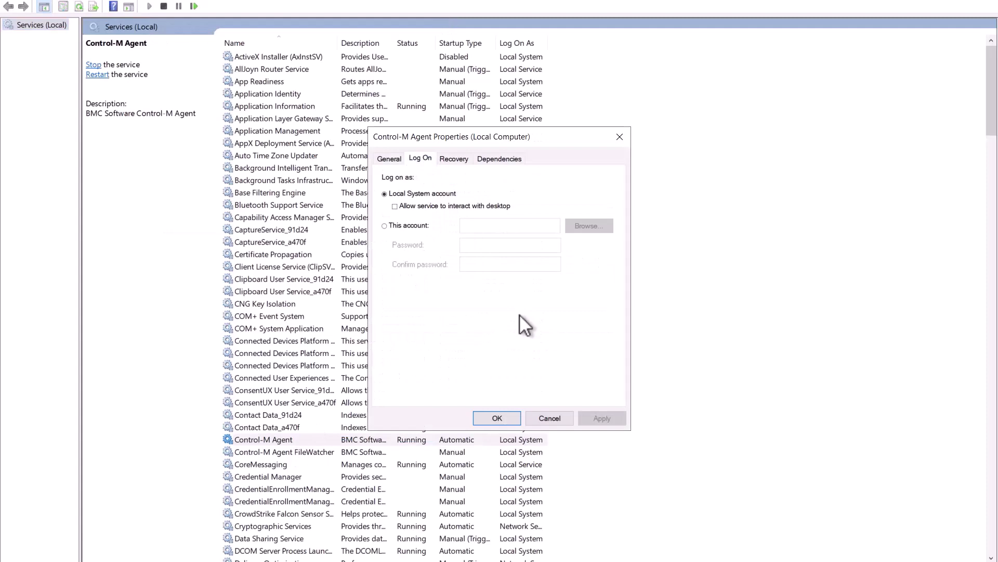
{"action": "left_click", "coordinate": [549, 418]}
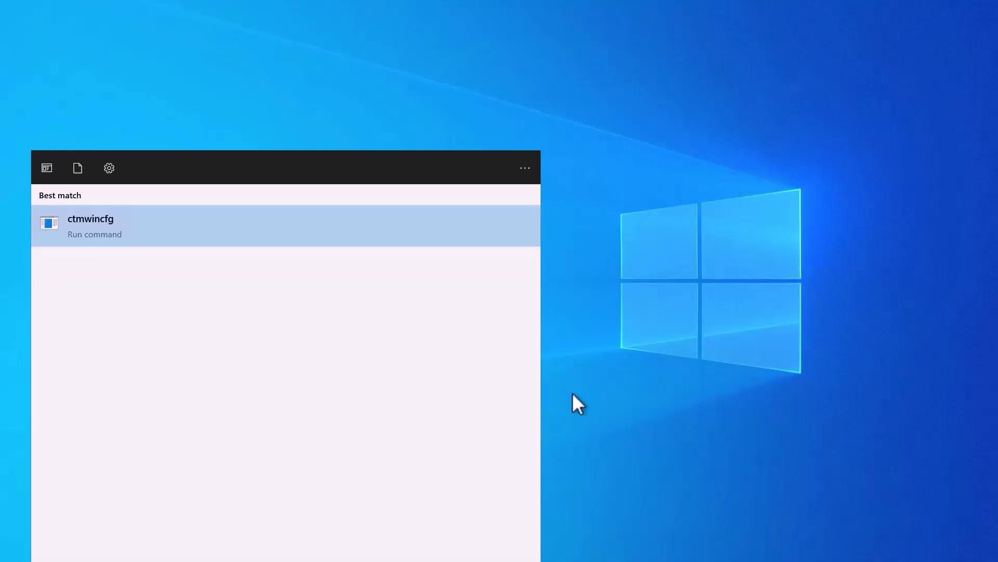
Launch ctmwincfg on the Windows agent host to check the agent's configuration
{"action": "key", "text": "Return"}
{"action": "left_click", "coordinate": [457, 359]}
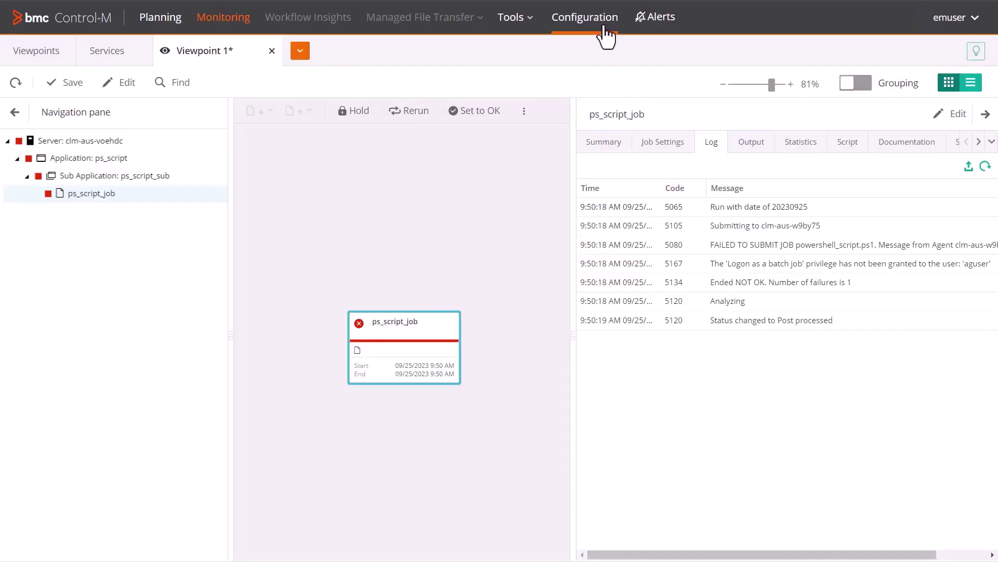
Switch back to Control-M Web and open the management of 'Run as' users from the configuration area
{"action": "left_click", "coordinate": [605, 28]}
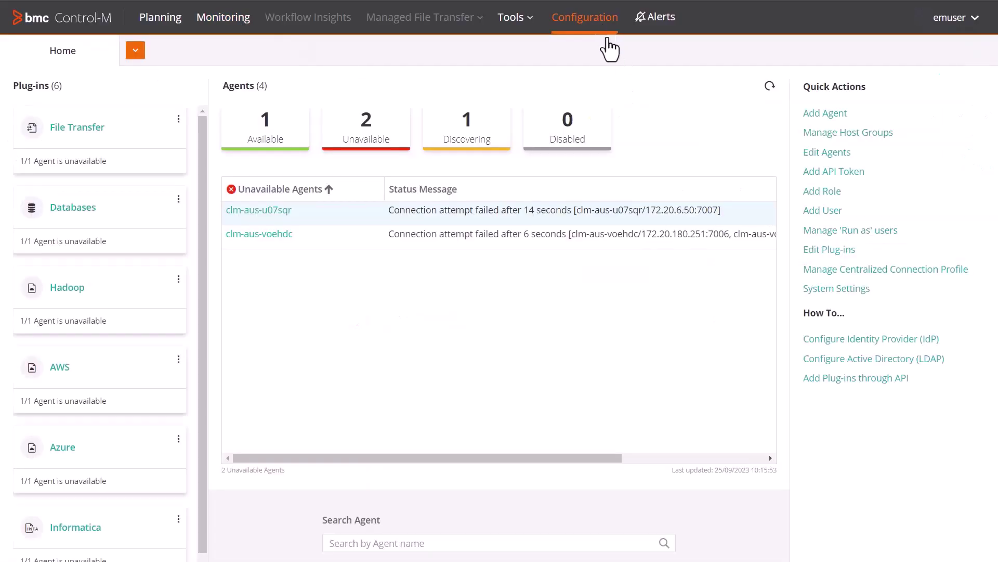
{"action": "left_click", "coordinate": [874, 230]}
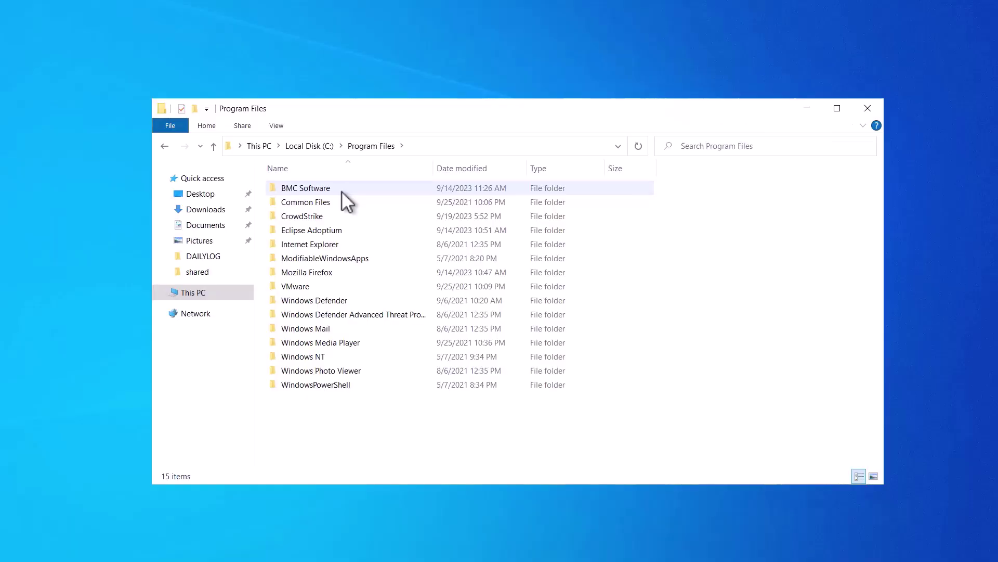
Browse to the PROCLOG folder under BMC Software\Control-M Agent\Default, view its log files, and close File Explorer
{"action": "double_click", "coordinate": [341, 192]}
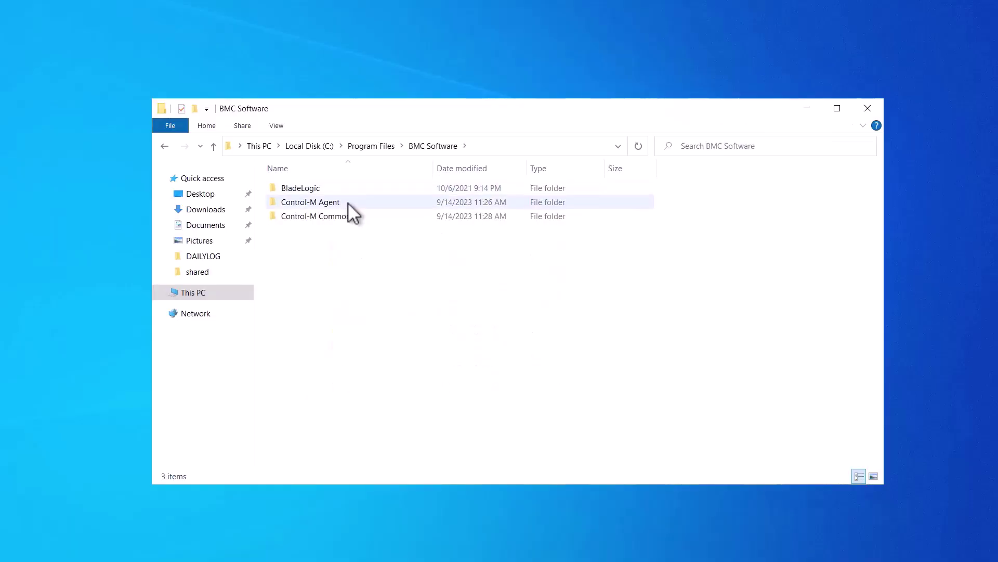
{"action": "double_click", "coordinate": [348, 202]}
{"action": "double_click", "coordinate": [347, 189]}
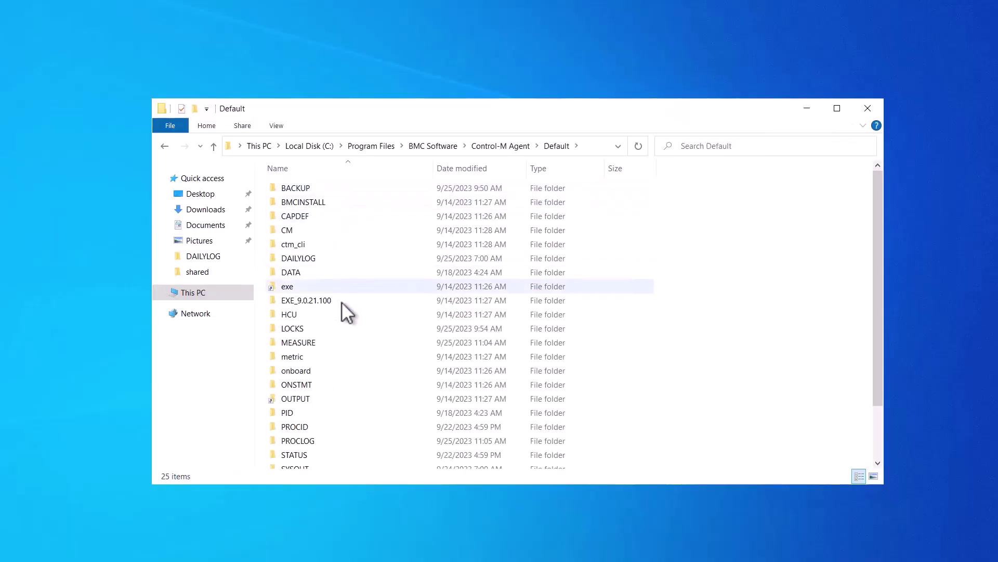
{"action": "double_click", "coordinate": [327, 440]}
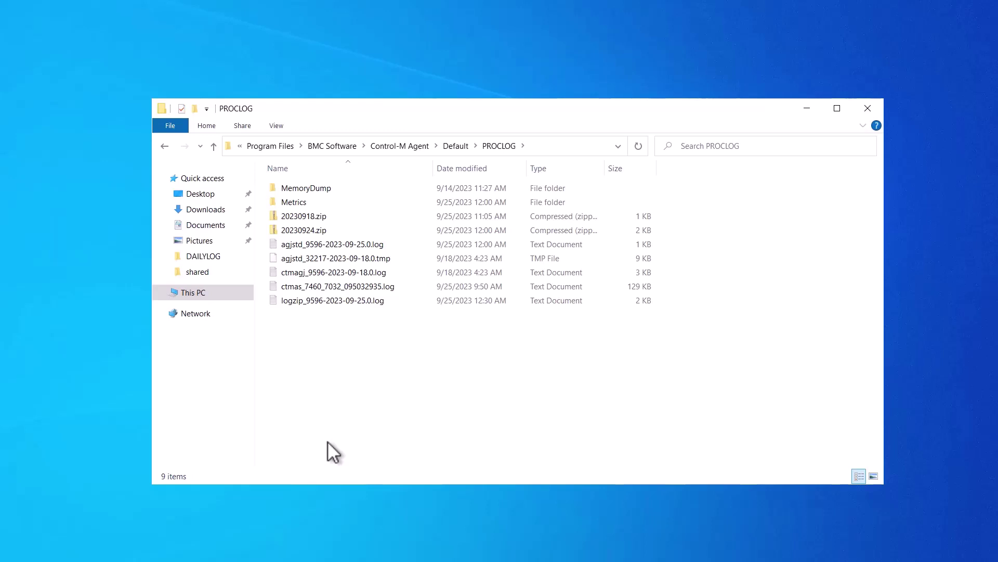
{"action": "left_click", "coordinate": [867, 108]}
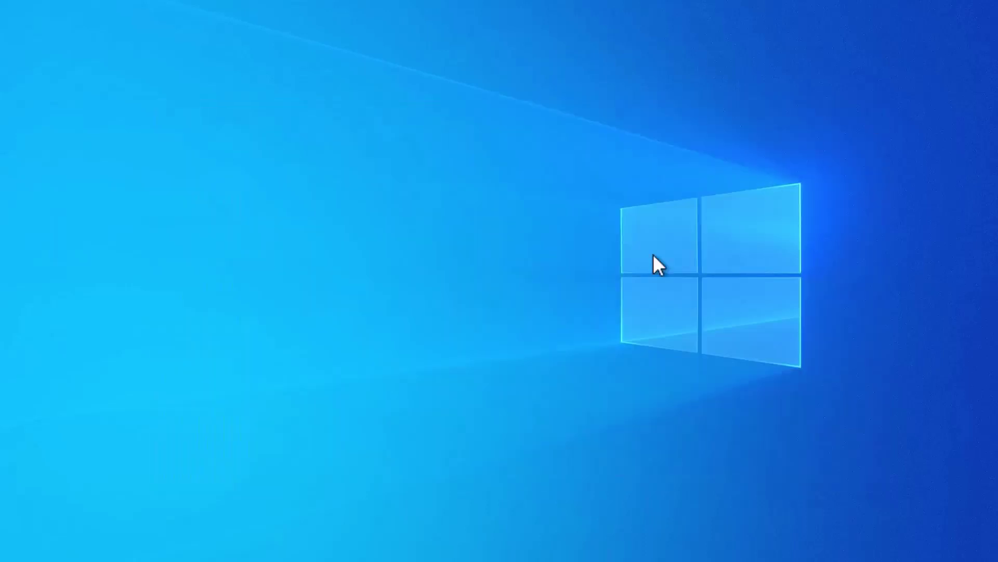
Open Local Security Policy in a maximized window and display the User Rights Assignment policies under Local Policies
{"action": "key", "text": "super"}
{"action": "type", "text": "local"}
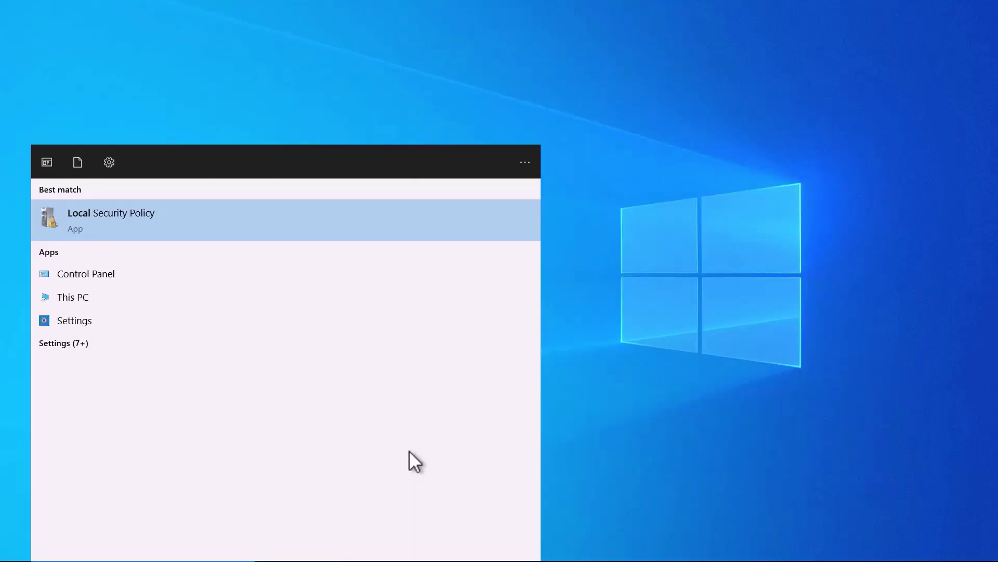
{"action": "key", "text": "Return"}
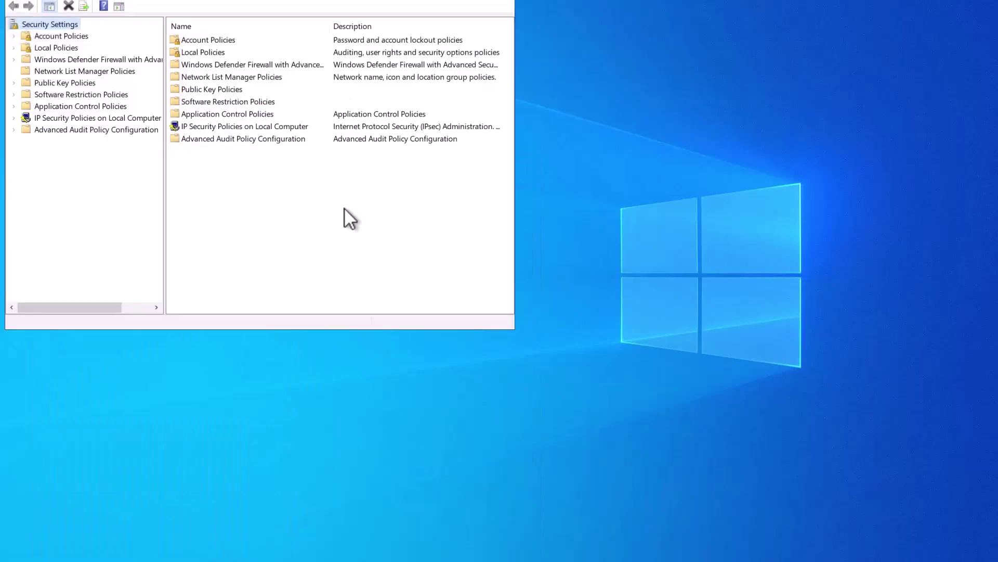
{"action": "double_click", "coordinate": [371, 1]}
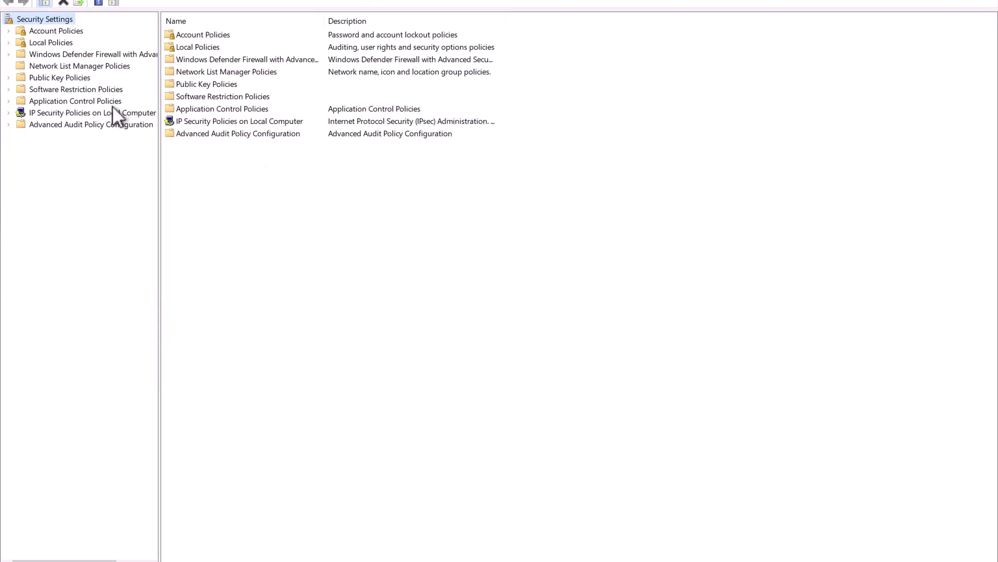
{"action": "left_click", "coordinate": [28, 42]}
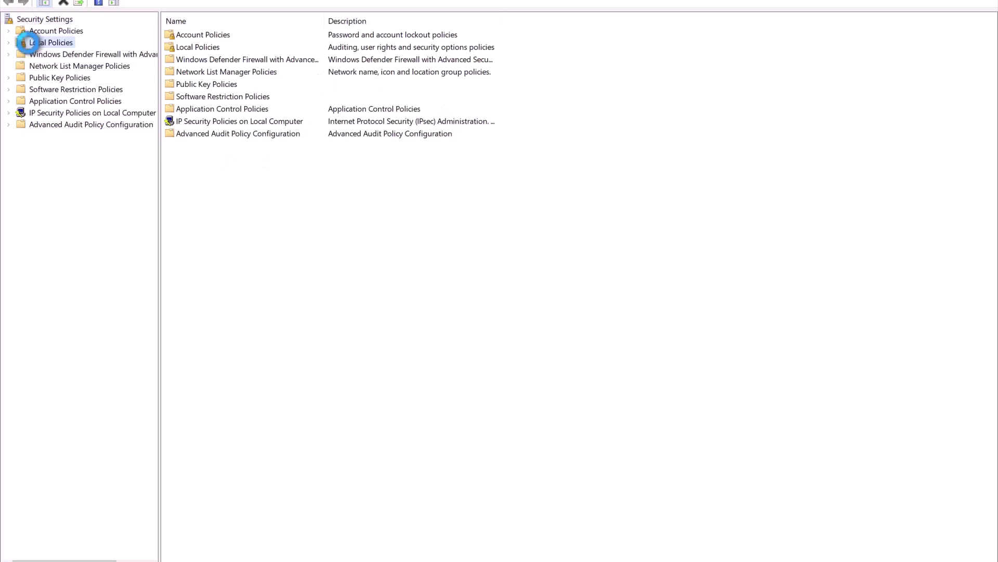
{"action": "left_click", "coordinate": [28, 42]}
{"action": "left_click", "coordinate": [63, 67]}
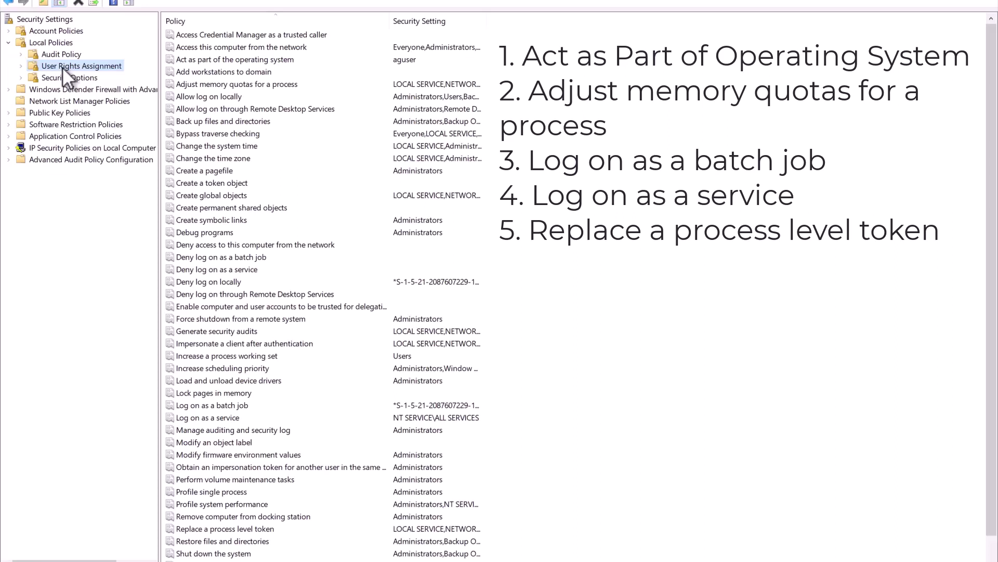
Check whether aguser is assigned the 'Act as part of the operating system' and 'Adjust memory quotas for a process' rights
{"action": "left_click", "coordinate": [288, 59]}
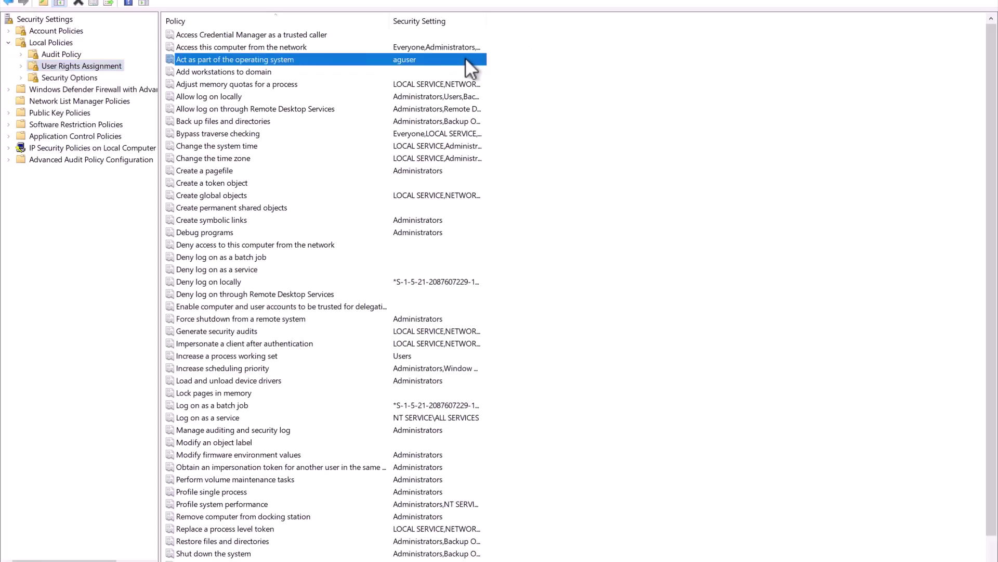
{"action": "double_click", "coordinate": [465, 60]}
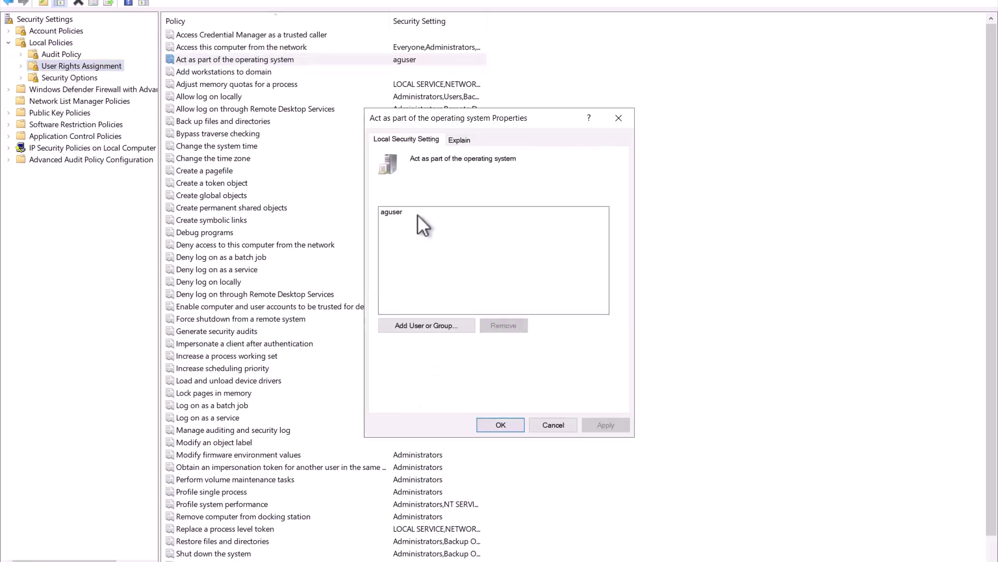
{"action": "left_click", "coordinate": [561, 423]}
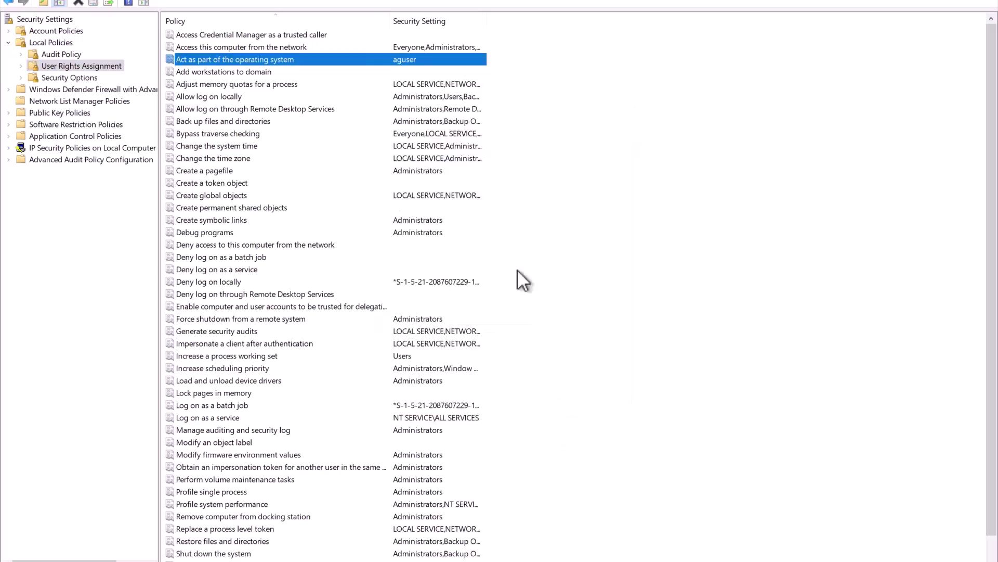
{"action": "double_click", "coordinate": [424, 83]}
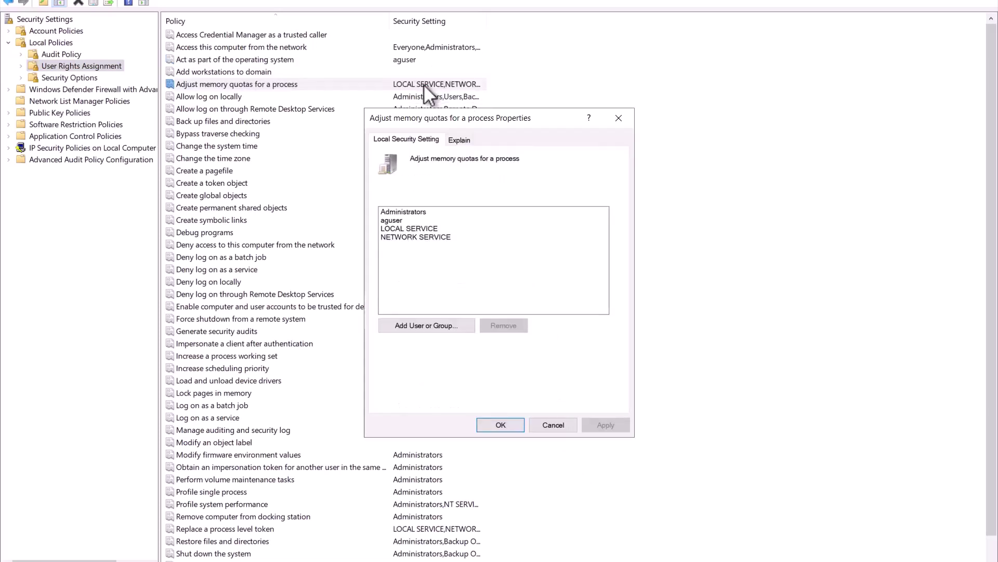
{"action": "left_click", "coordinate": [422, 220]}
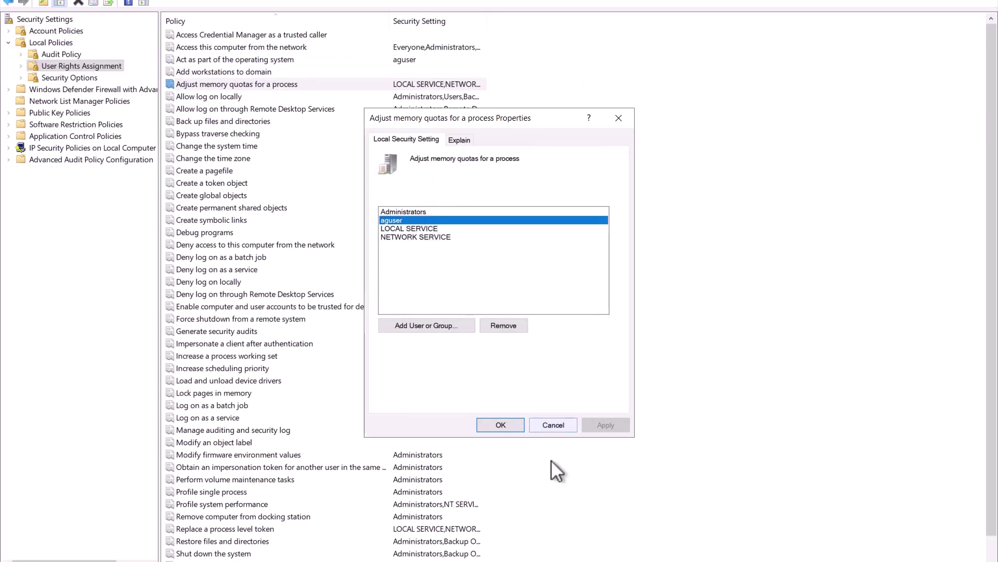
{"action": "left_click", "coordinate": [553, 425]}
Grant the 'Log on as a batch job' right to the local user aguser and apply the policy change
{"action": "scroll", "coordinate": [515, 400], "scroll_direction": "down", "scroll_amount": 1}
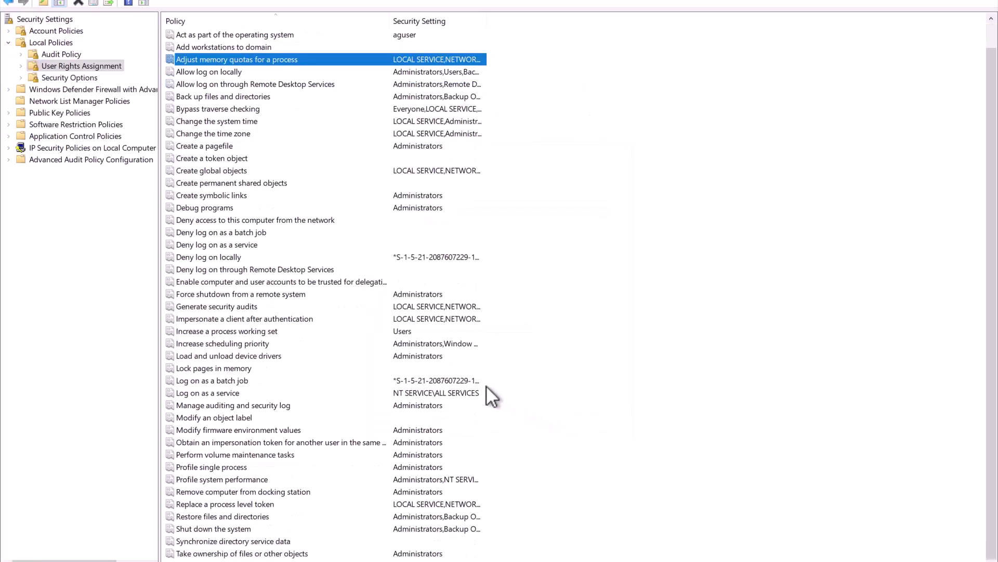
{"action": "double_click", "coordinate": [255, 383]}
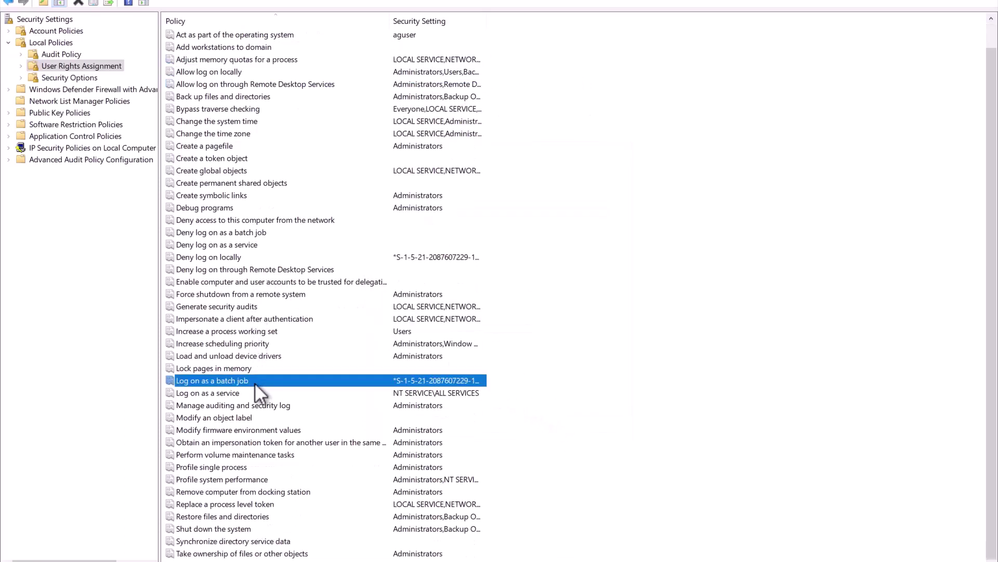
{"action": "left_click", "coordinate": [438, 320]}
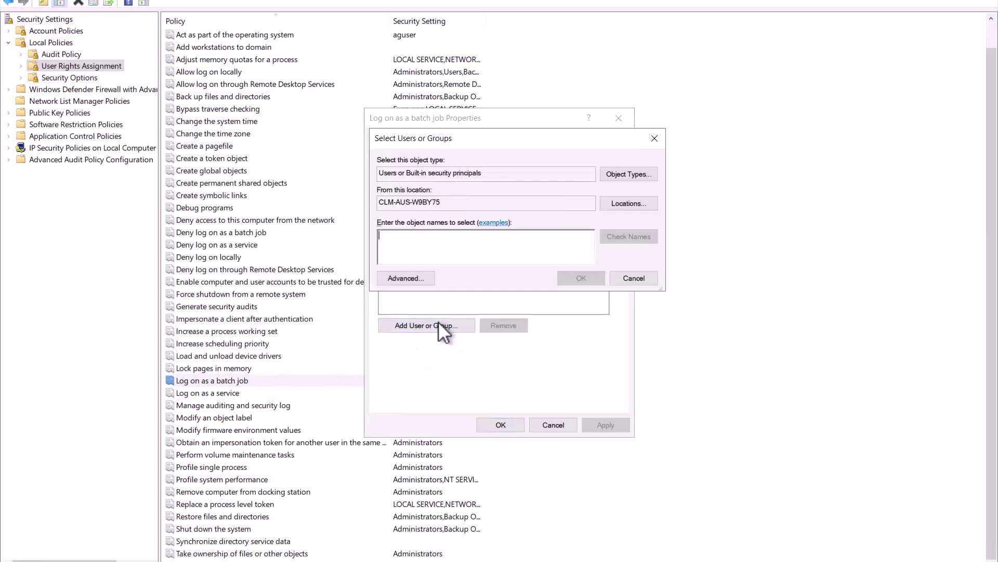
{"action": "type", "text": "aguser"}
{"action": "key", "text": "alt+k"}
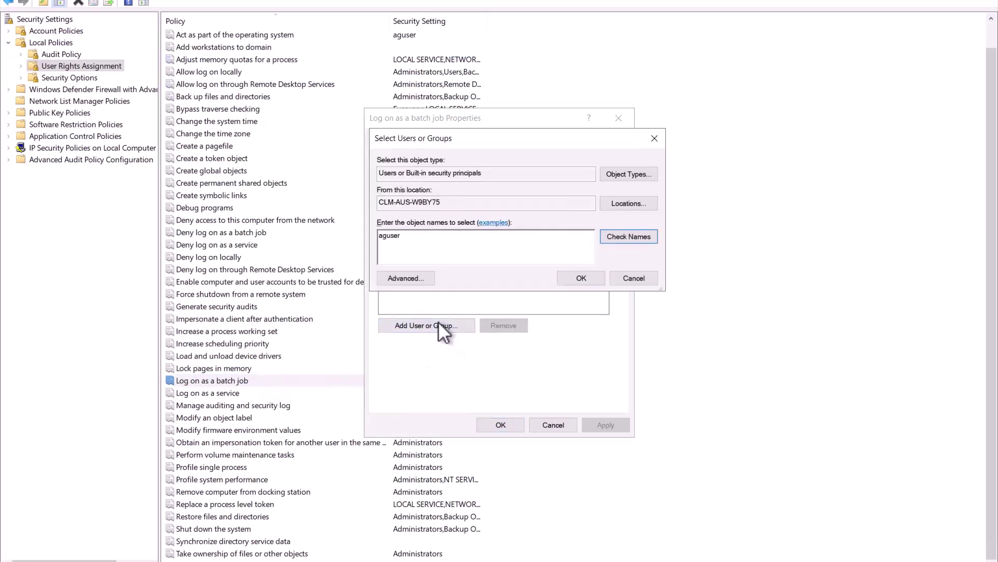
{"action": "left_click", "coordinate": [579, 279]}
{"action": "left_click", "coordinate": [599, 430]}
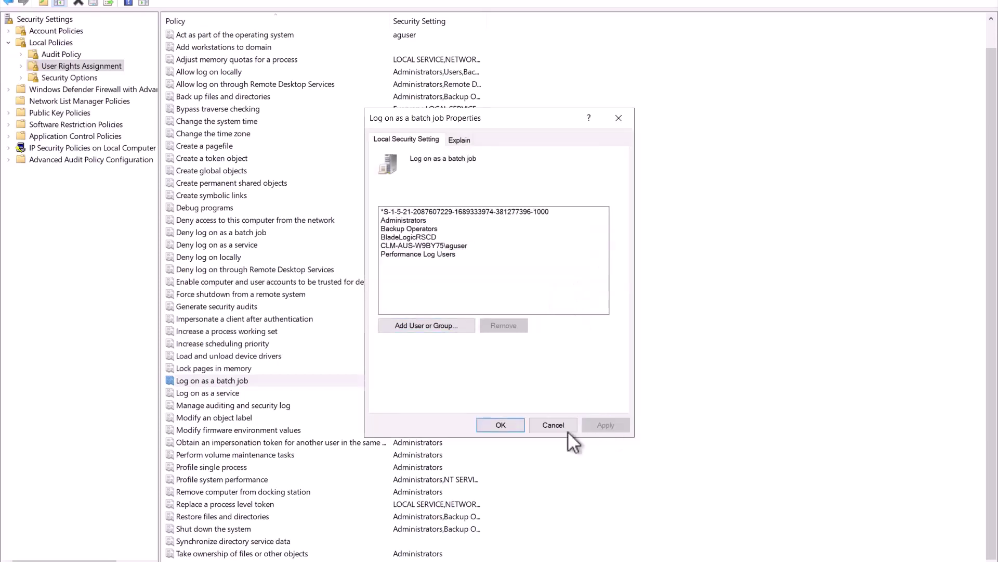
{"action": "left_click", "coordinate": [499, 425]}
Add the local user aguser to the 'Log on as a service' policy and apply the change
{"action": "left_click", "coordinate": [275, 393]}
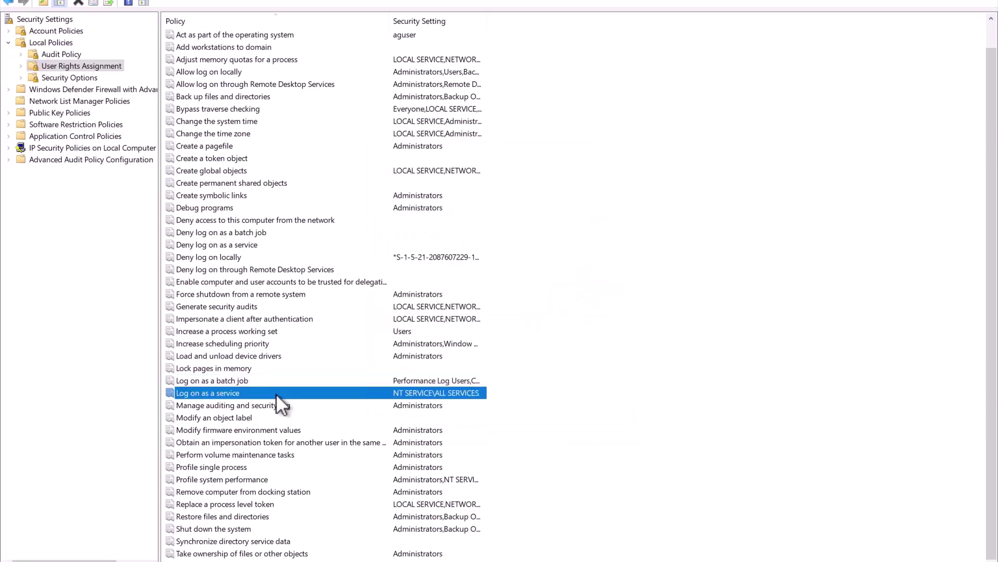
{"action": "double_click", "coordinate": [276, 393]}
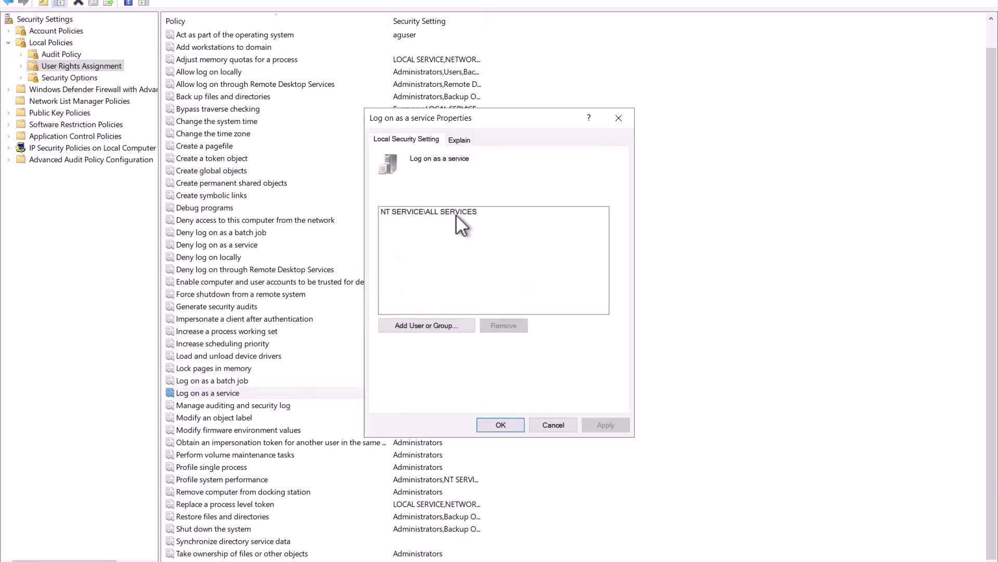
{"action": "left_click", "coordinate": [433, 326]}
{"action": "type", "text": "aguser"}
{"action": "key", "text": "Tab"}
{"action": "key", "text": "Return"}
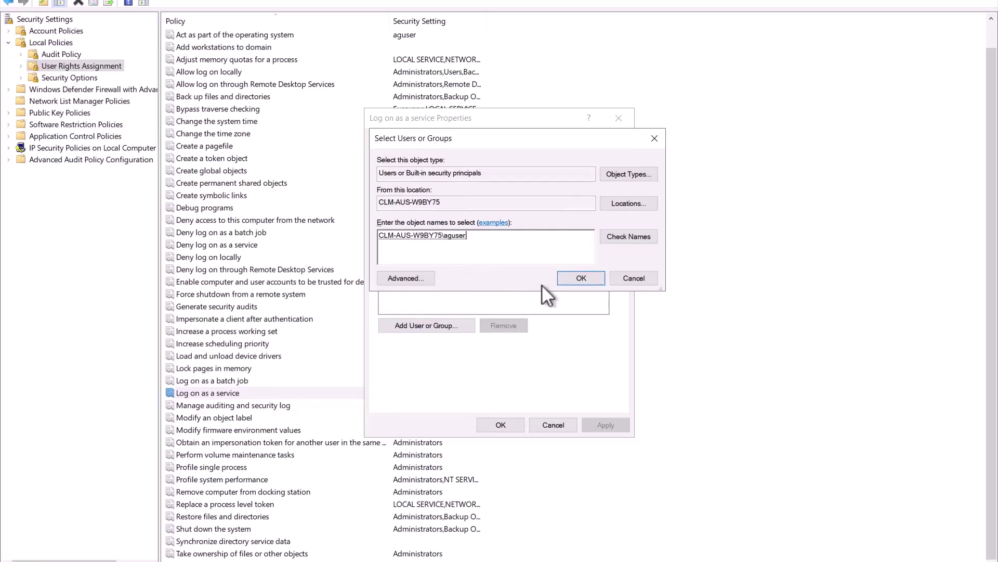
{"action": "left_click", "coordinate": [581, 278]}
{"action": "left_click", "coordinate": [614, 427]}
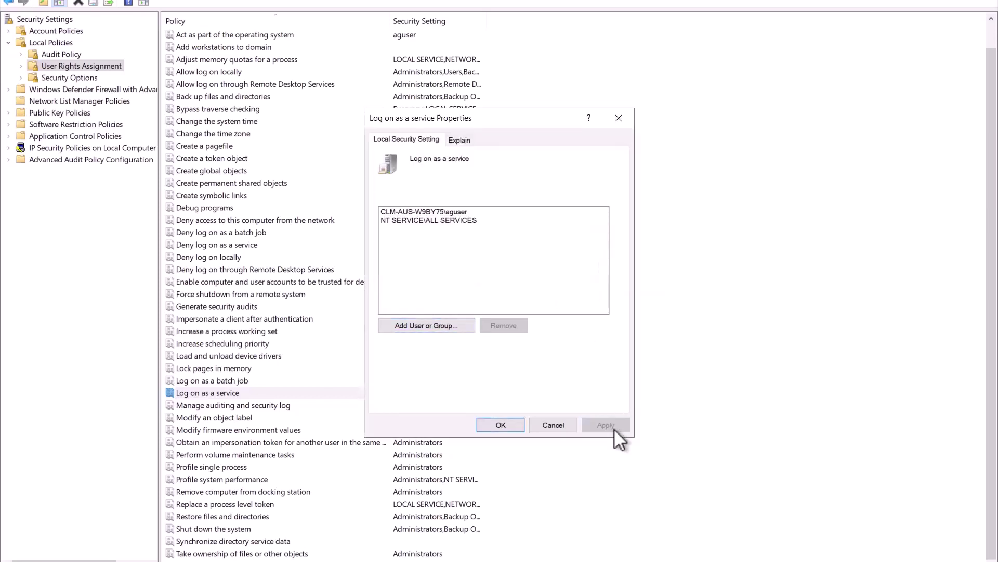
{"action": "left_click", "coordinate": [501, 425]}
Check whether aguser is listed under the 'Replace a process level token' policy, leaving the policy unmodified
{"action": "double_click", "coordinate": [286, 503]}
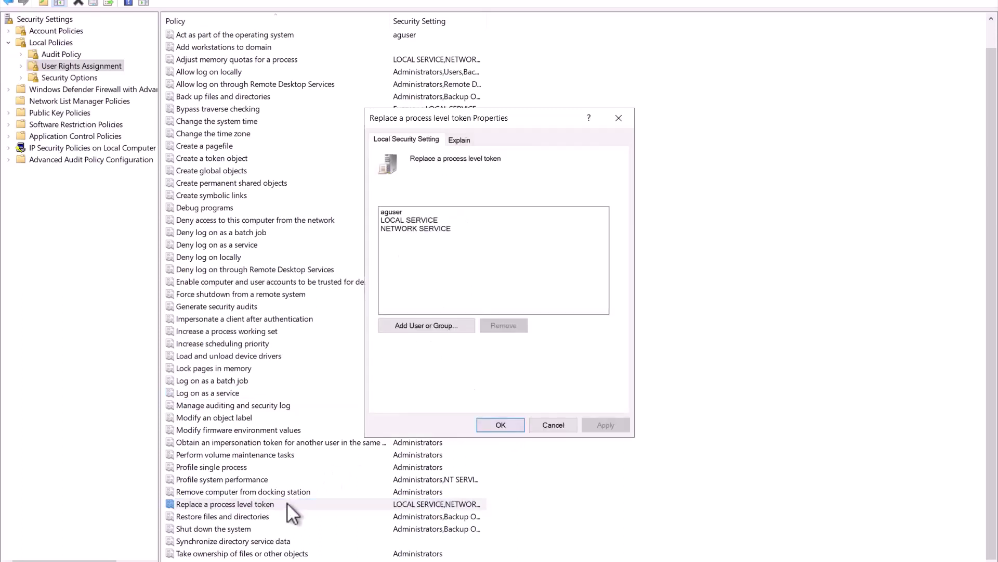
{"action": "left_click", "coordinate": [415, 212]}
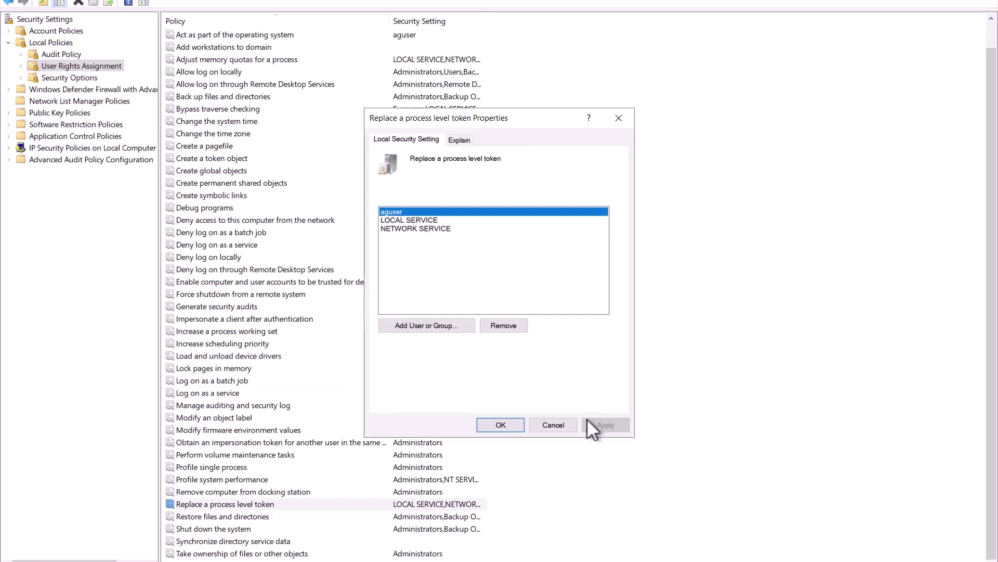
{"action": "left_click", "coordinate": [554, 425]}
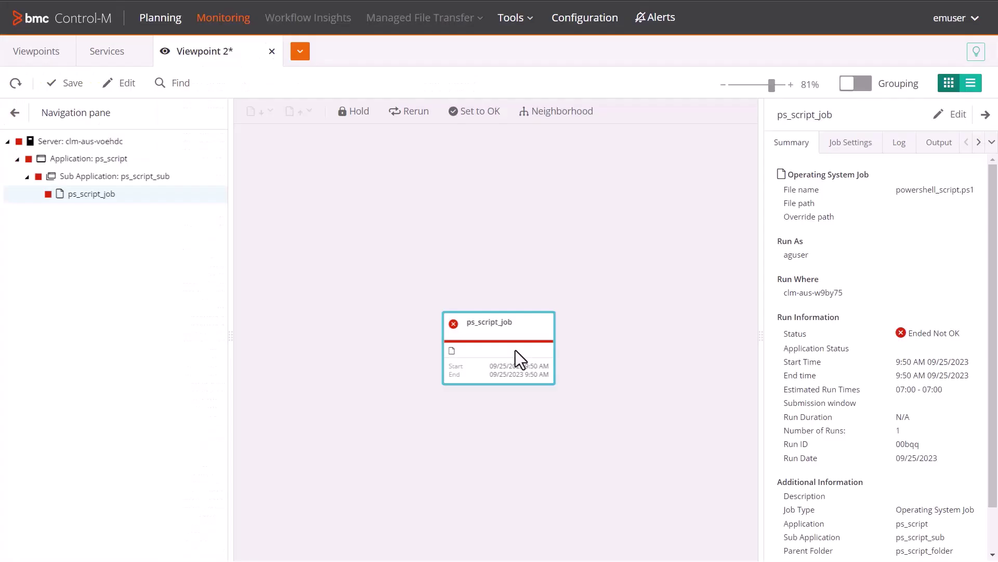
Switch back to Control-M Web and rerun ps_script_job, confirming the rerun request
{"action": "right_click", "coordinate": [516, 352]}
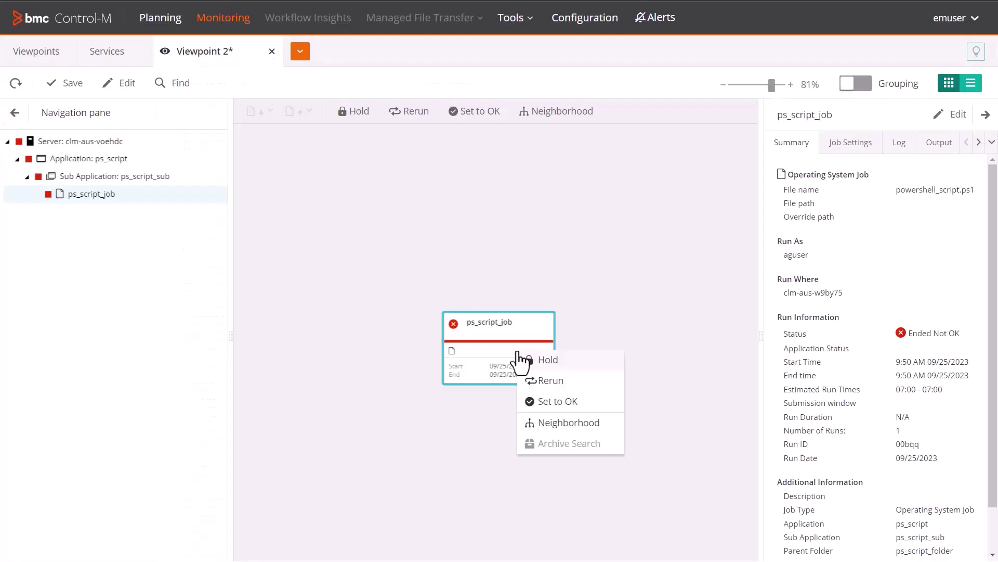
{"action": "left_click", "coordinate": [553, 382]}
{"action": "left_click", "coordinate": [549, 326]}
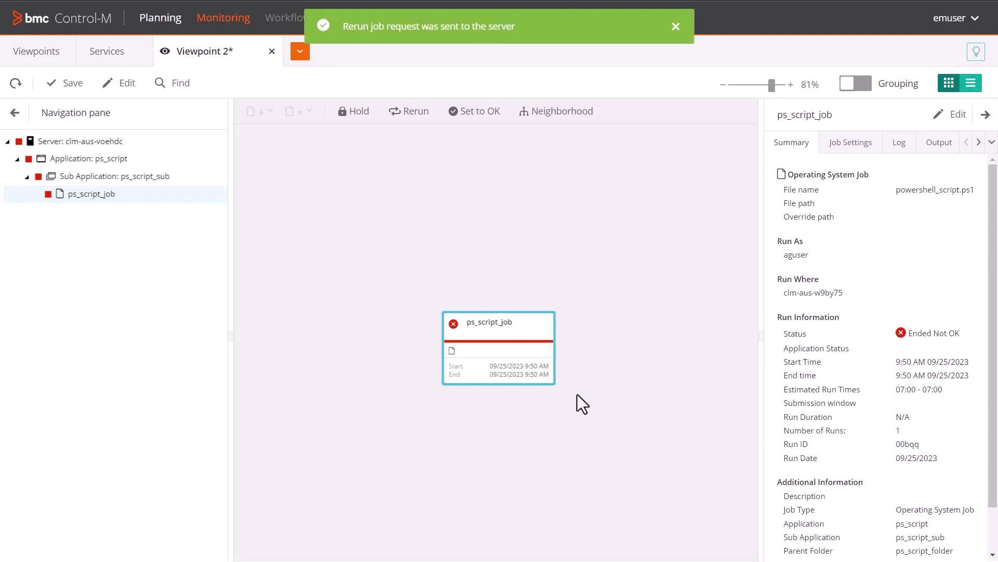
Widen the details pane of ps_script_job and review the rerun's log, output and summary
{"action": "left_click_drag", "start_coordinate": [758, 268], "coordinate": [585, 339]}
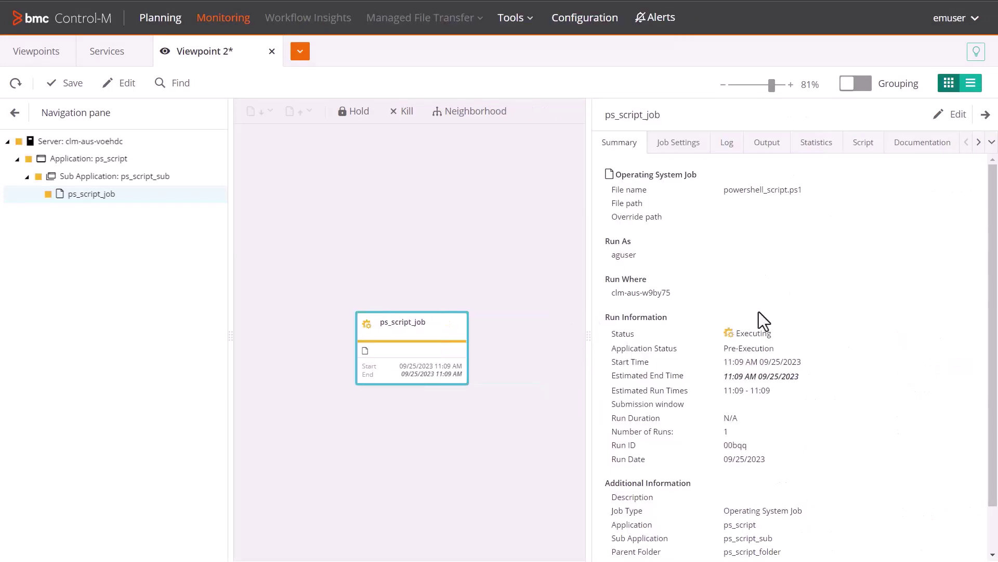
{"action": "left_click", "coordinate": [727, 142]}
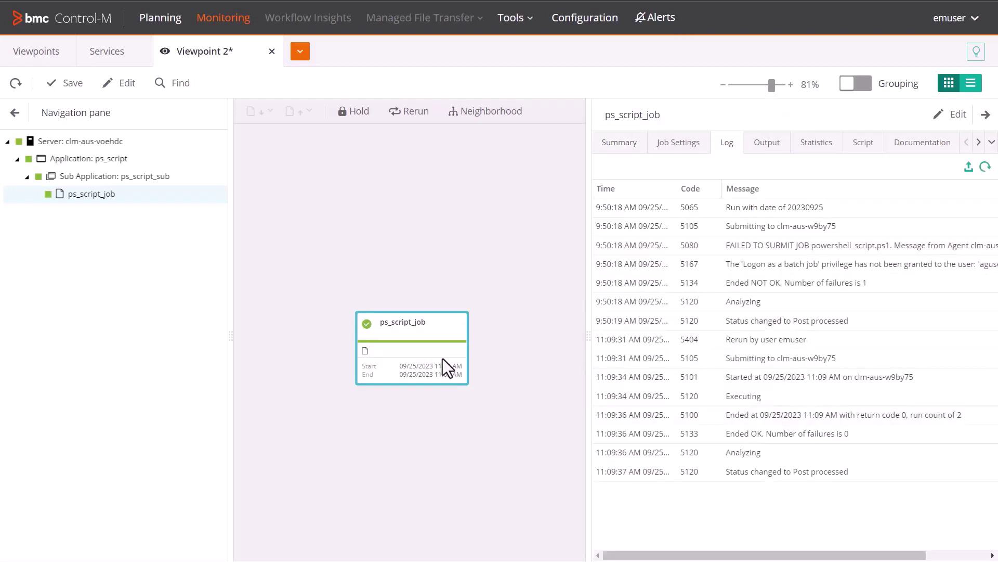
{"action": "left_click", "coordinate": [768, 145]}
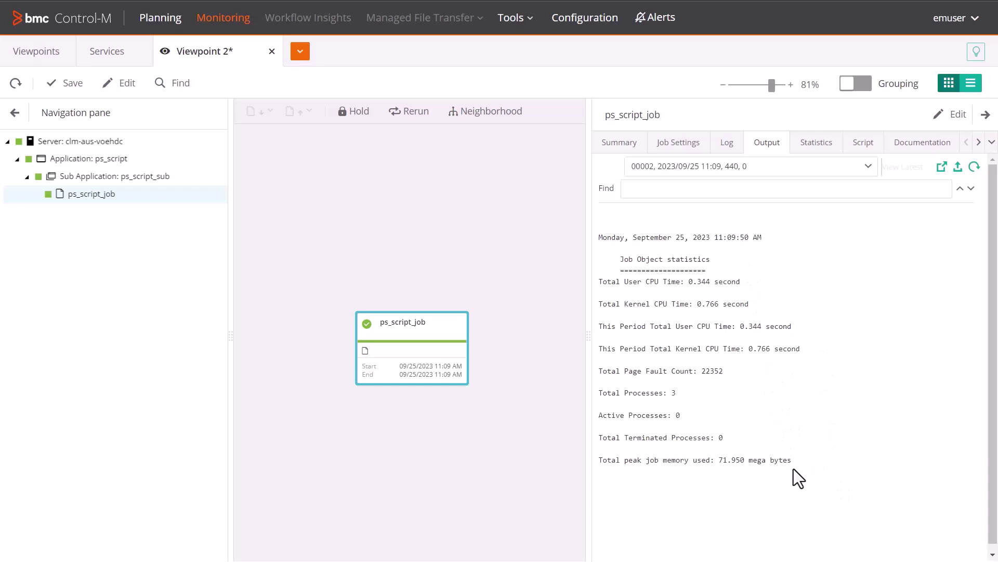
{"action": "left_click", "coordinate": [644, 146]}
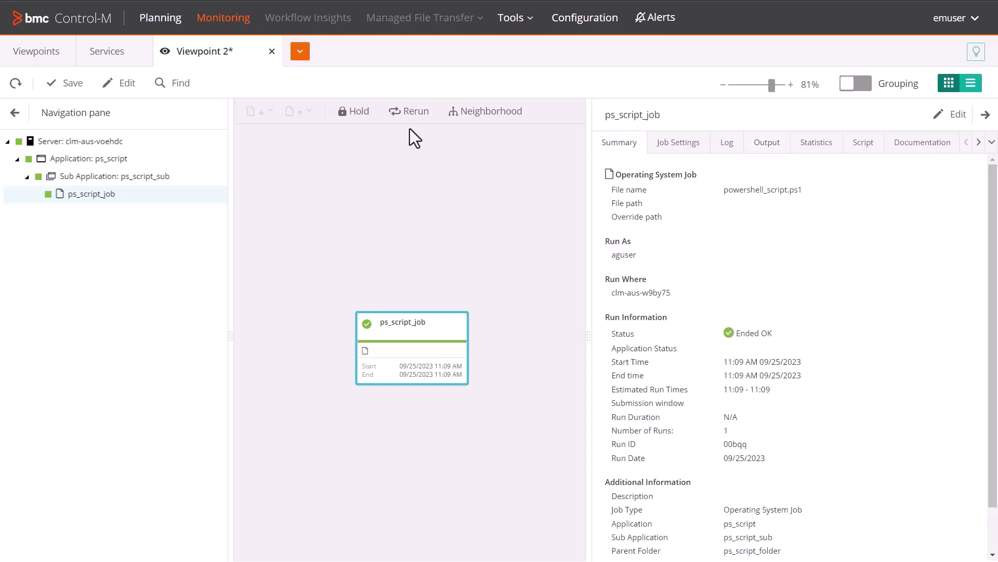